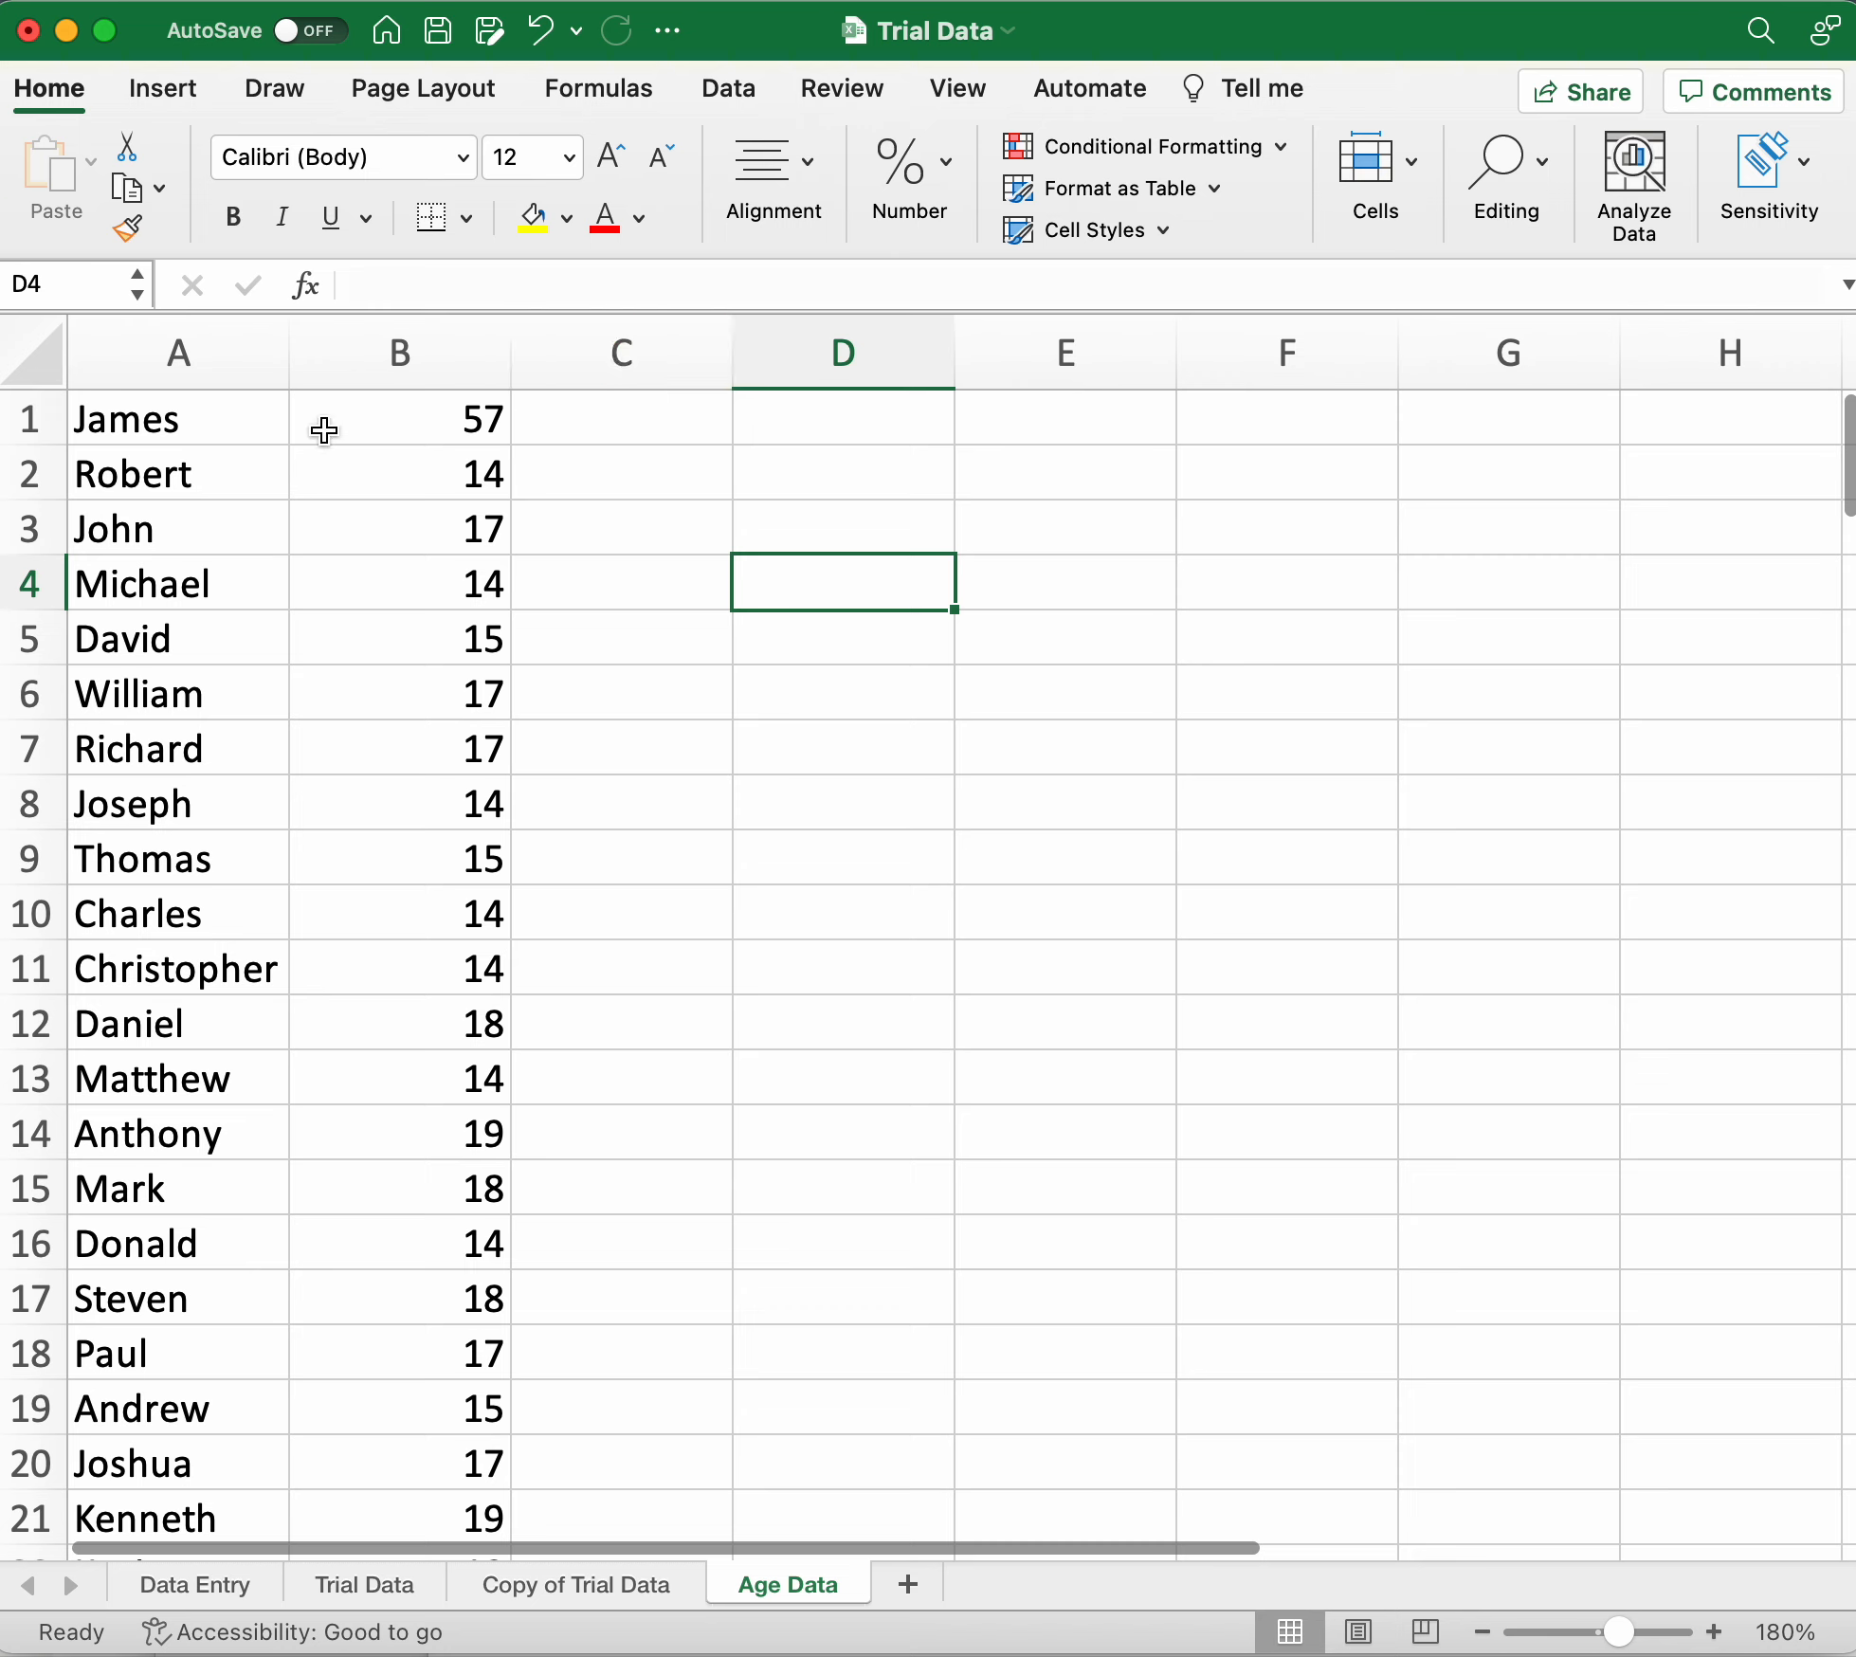
Insert a blank row above the first row of the Age Data sheet.
left_click(374, 417)
left_click(114, 425)
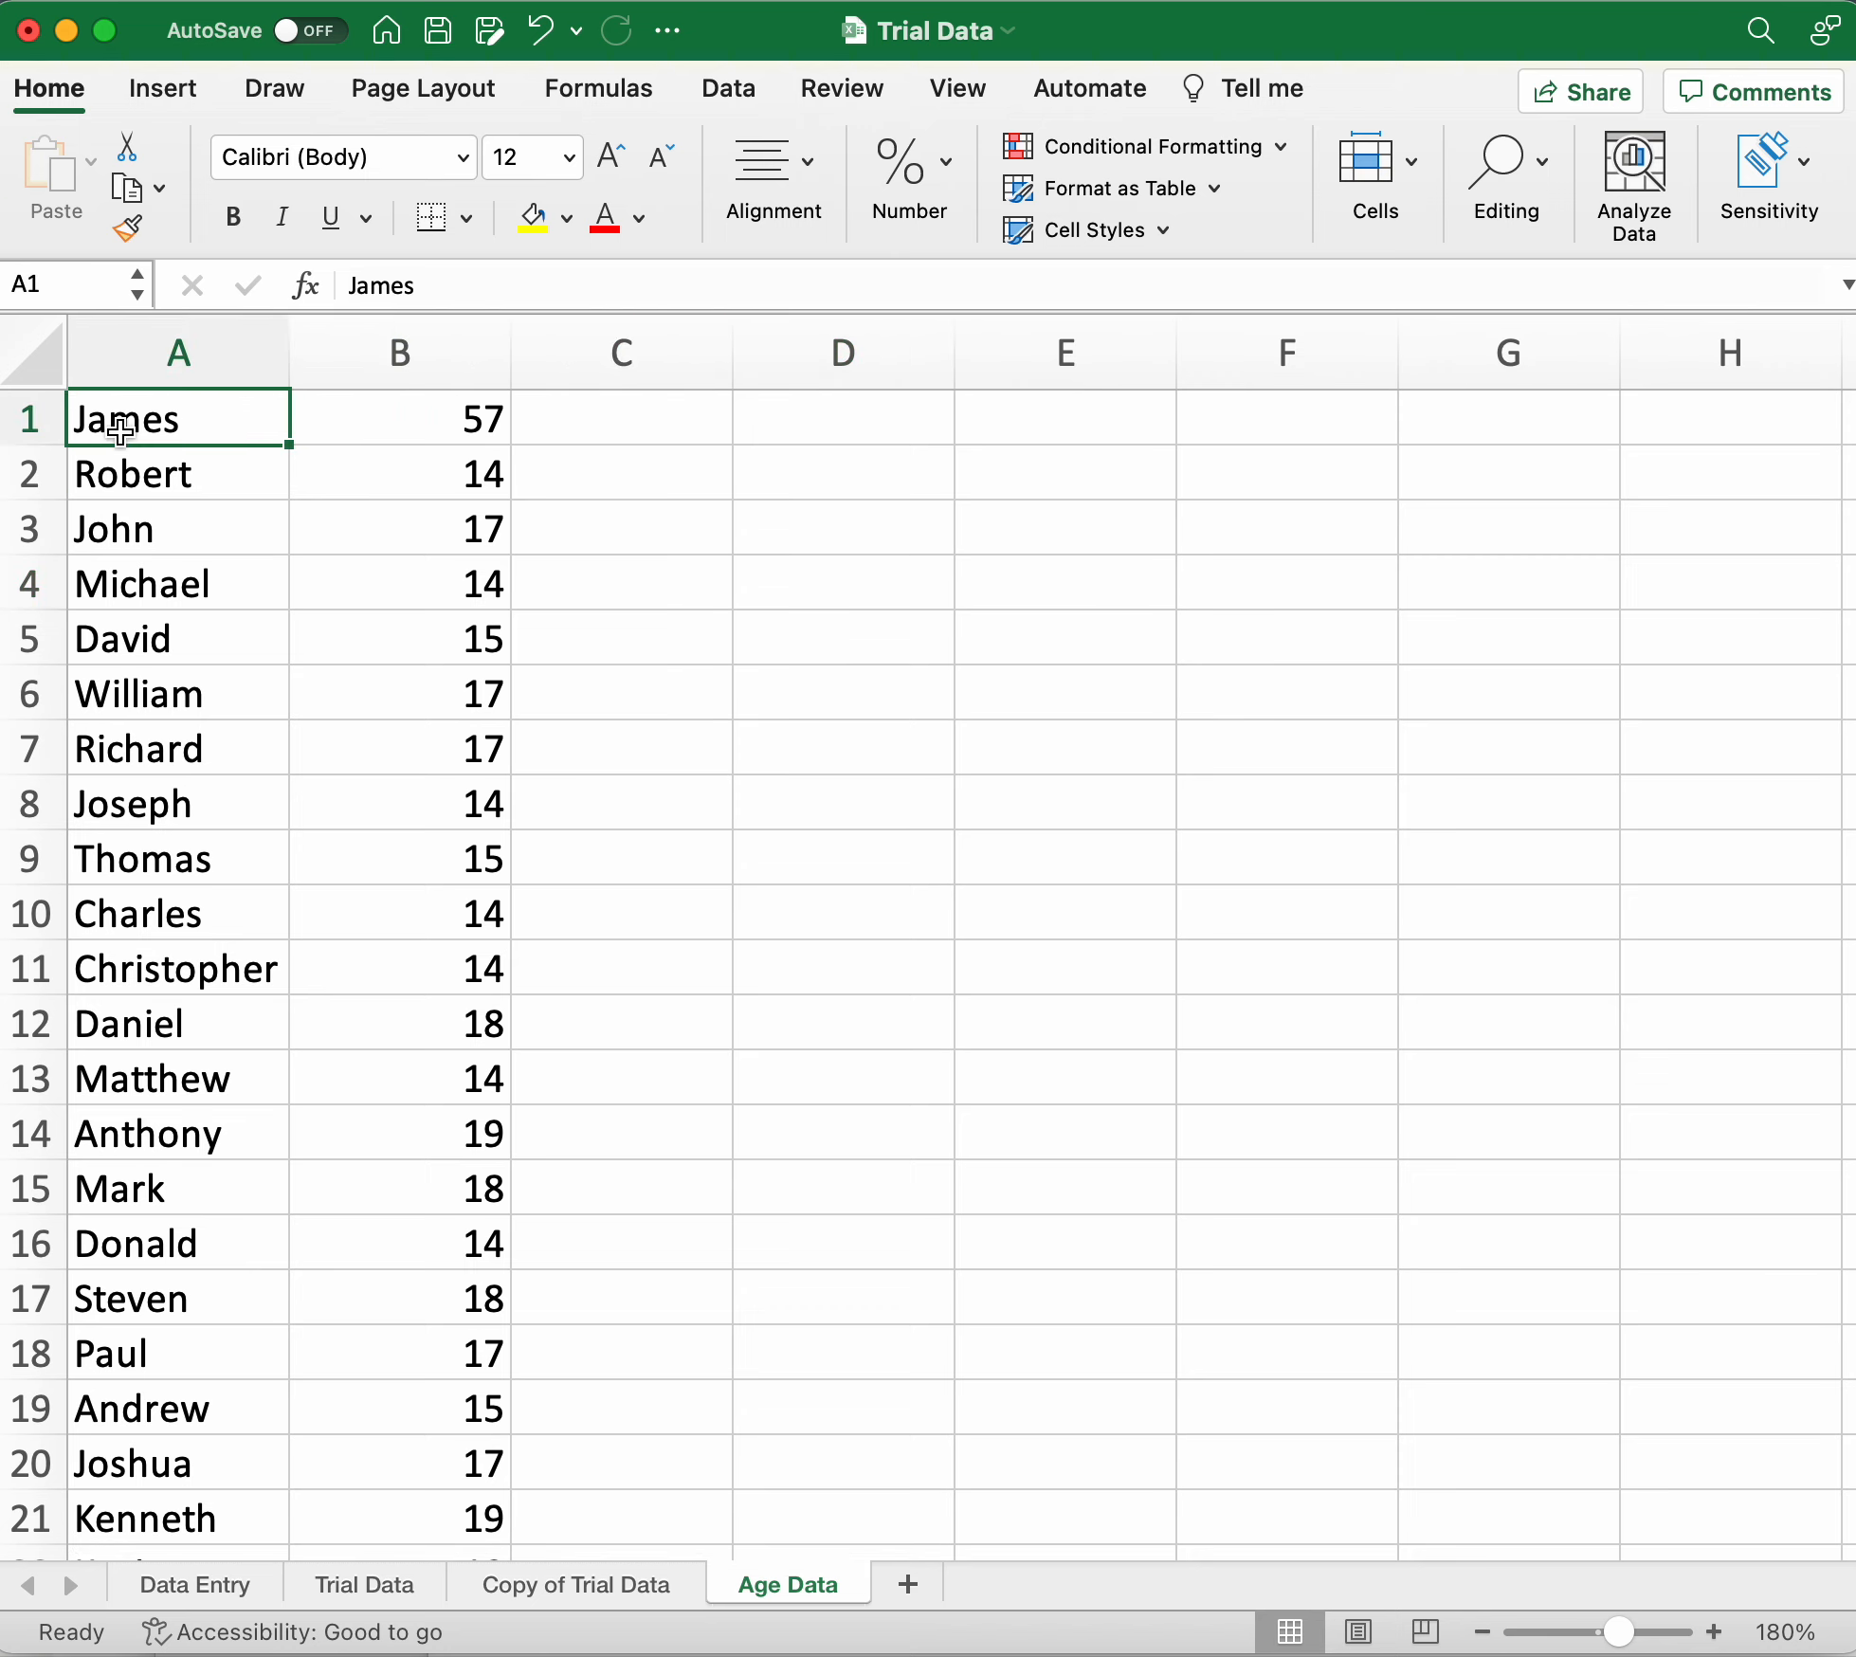
left_click(54, 419)
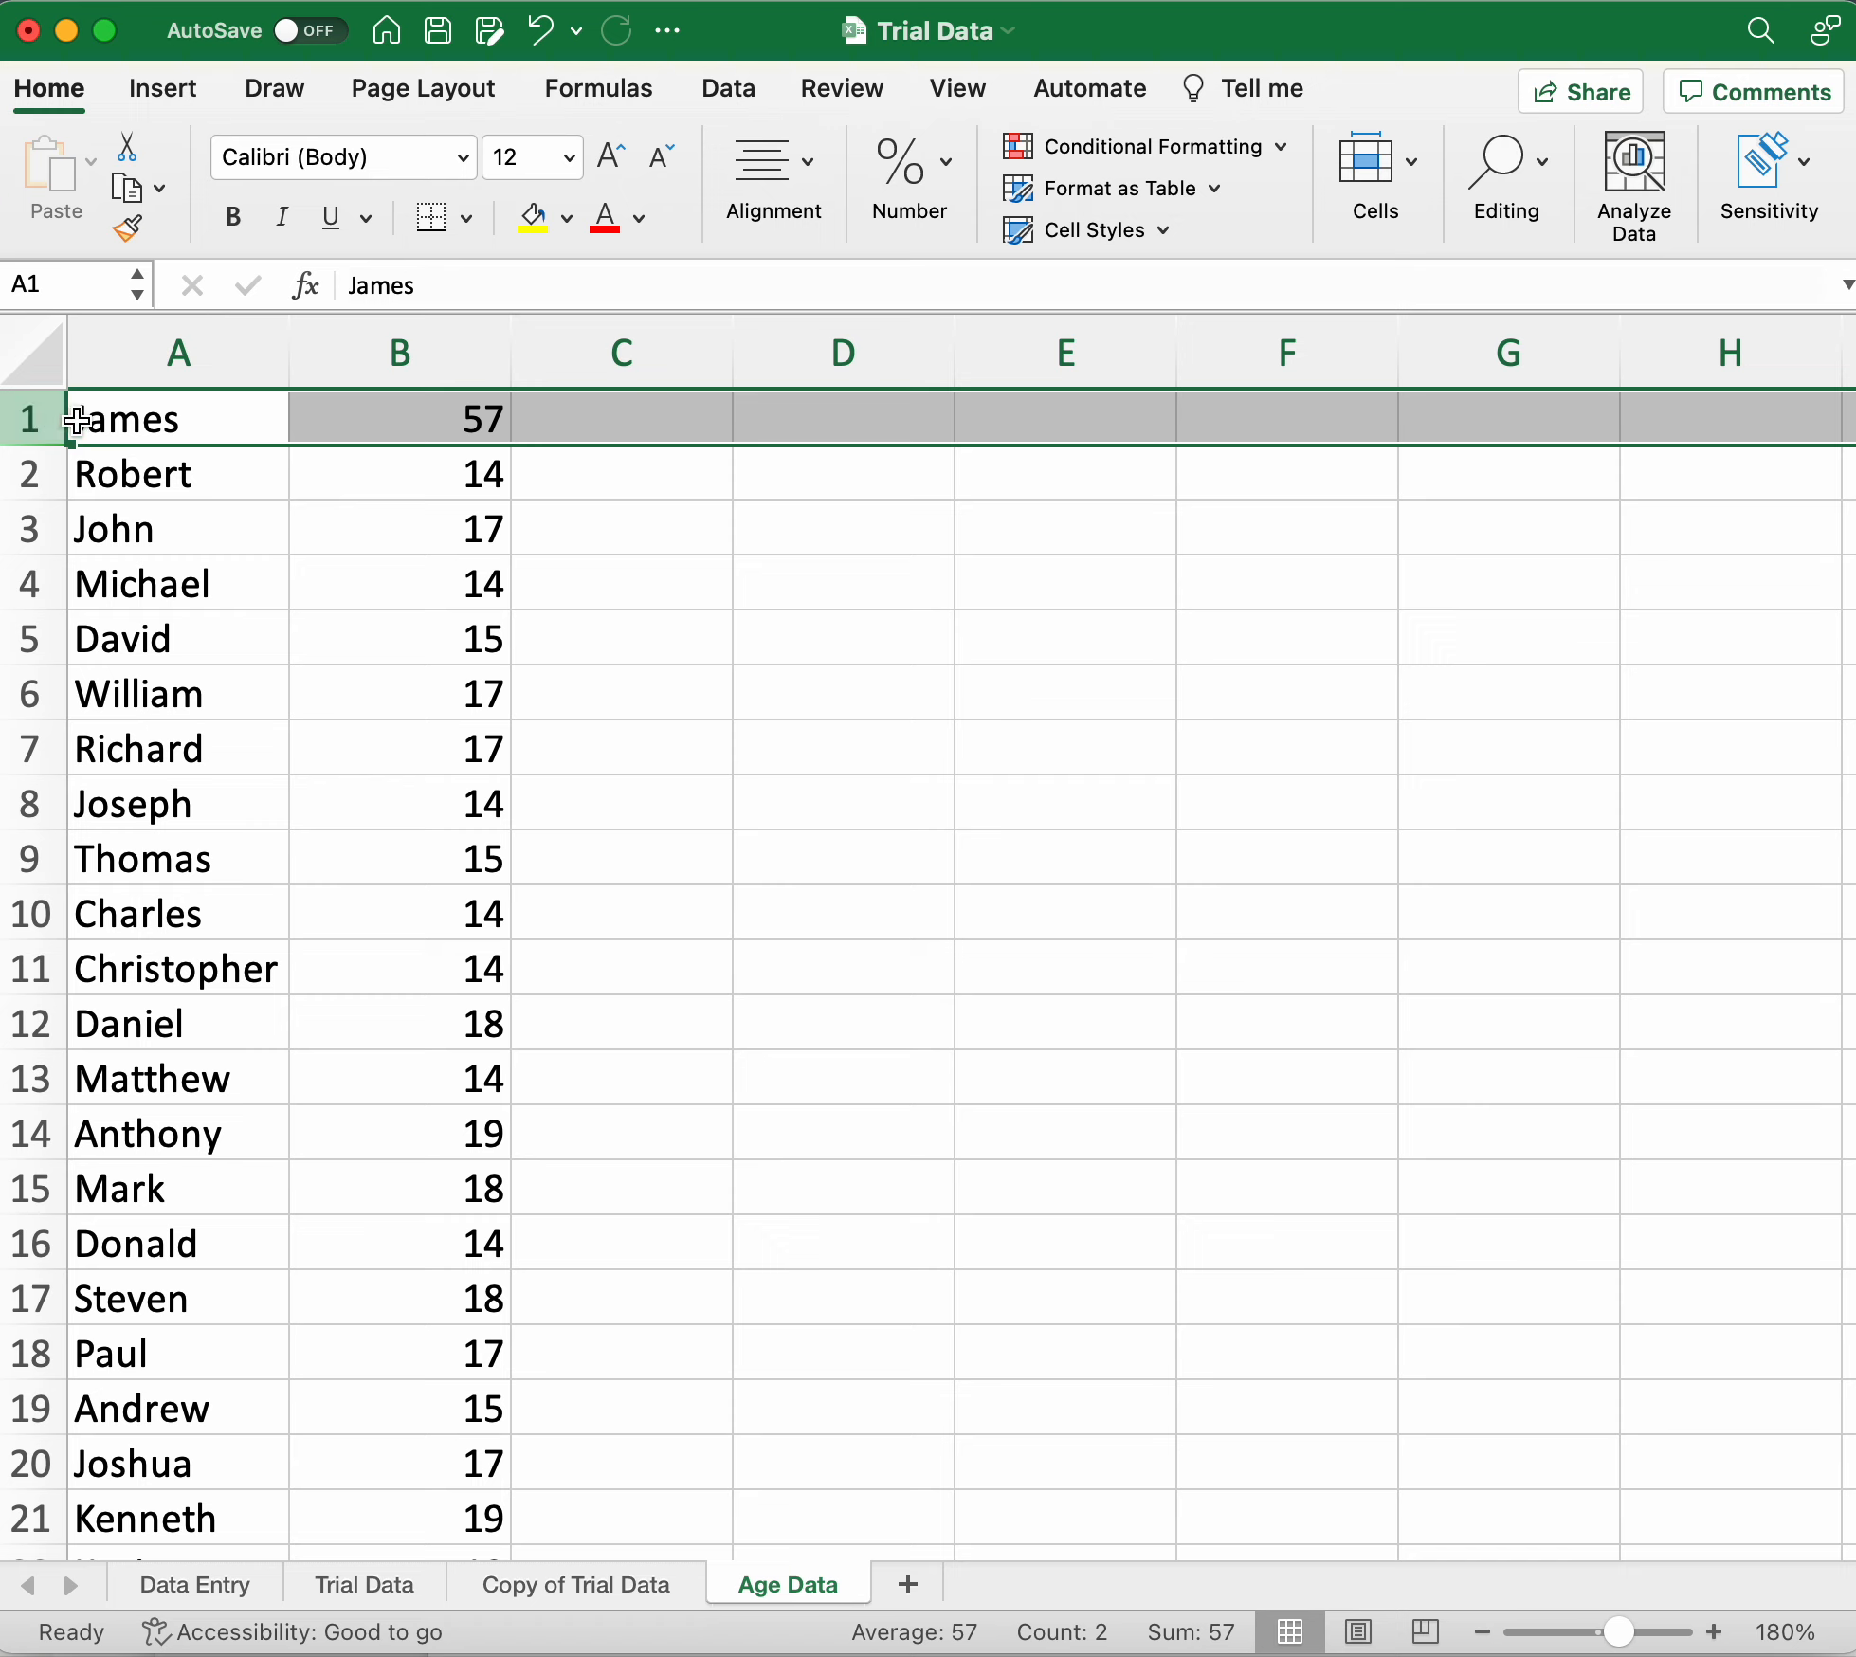
left_click(78, 419)
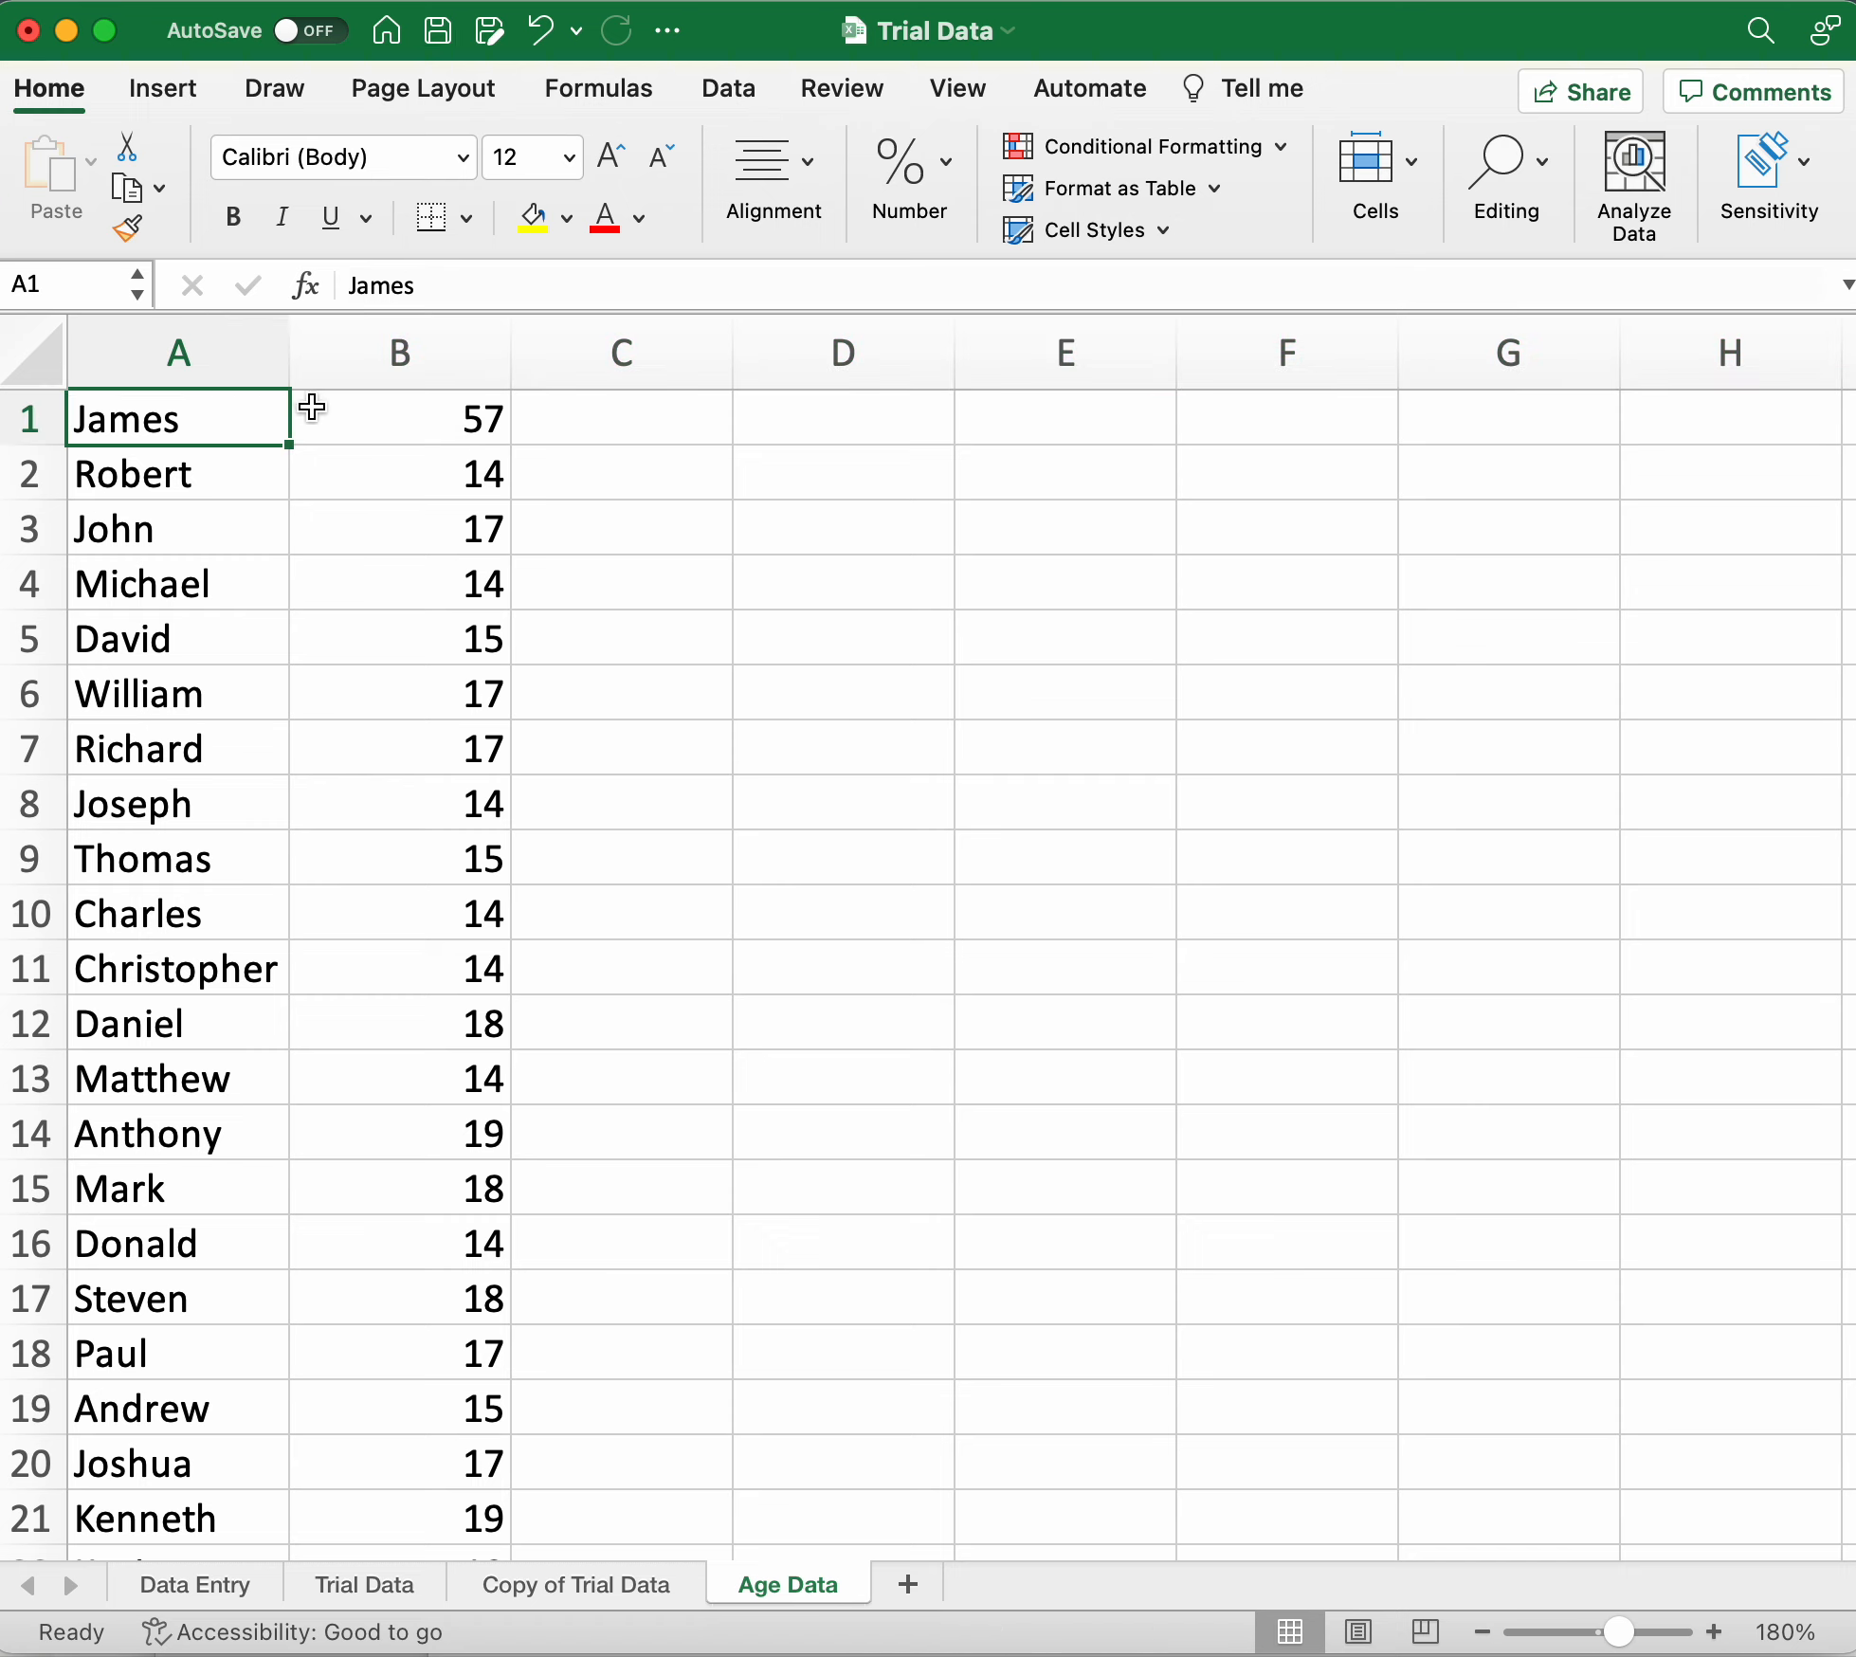
right_click(43, 428)
left_click(184, 637)
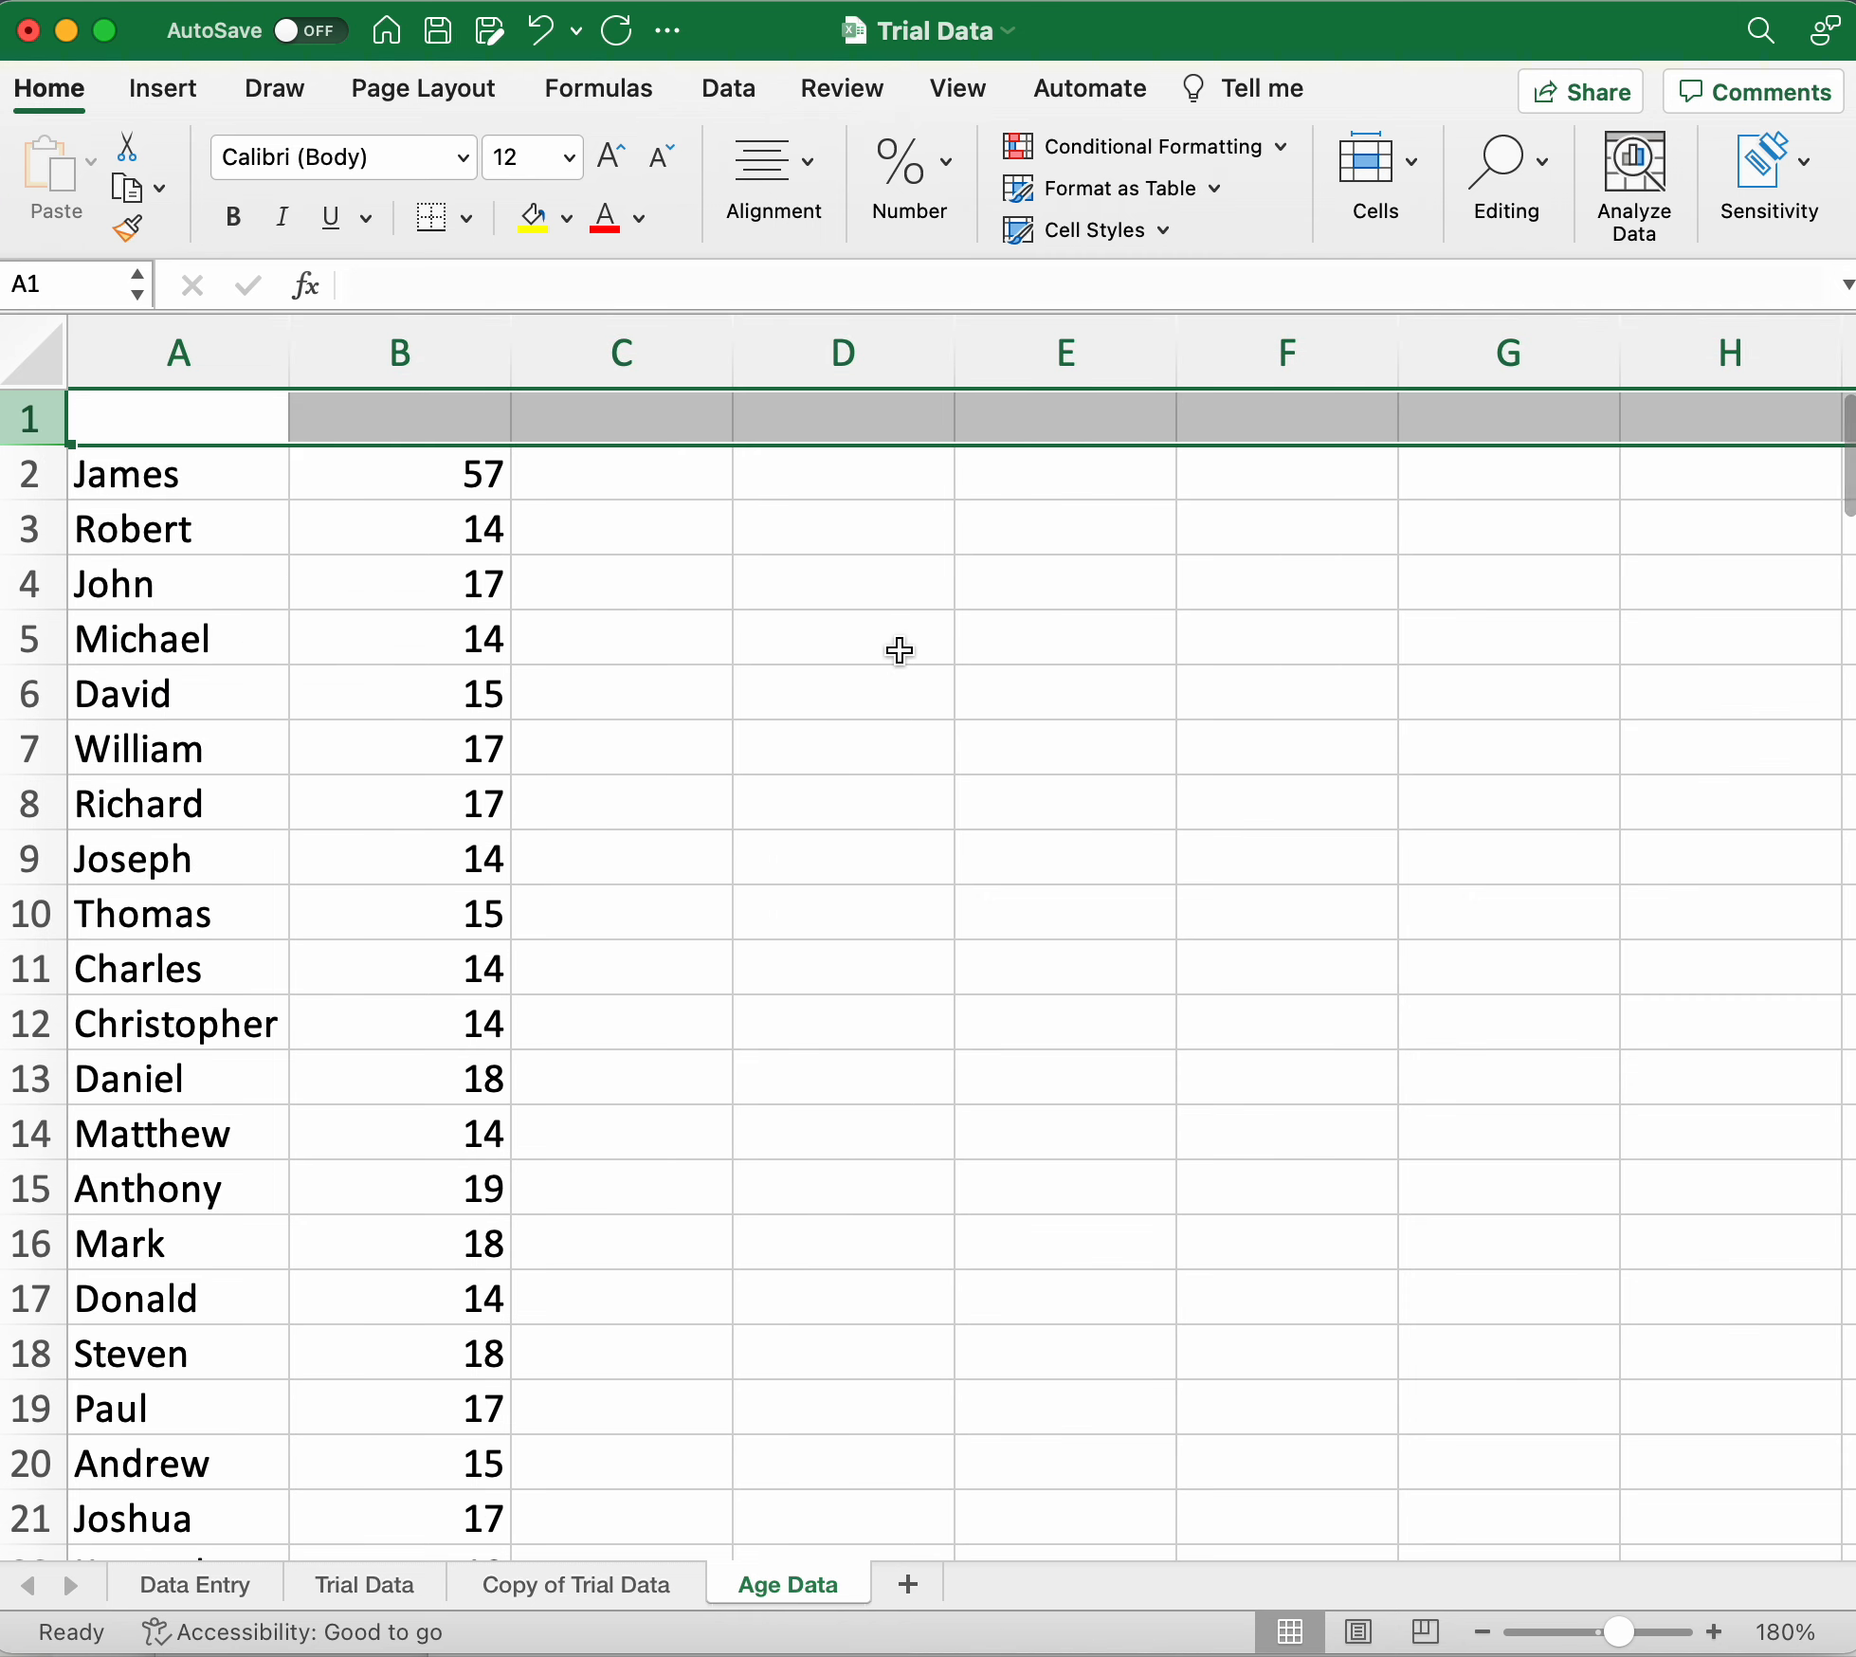
right_click(32, 418)
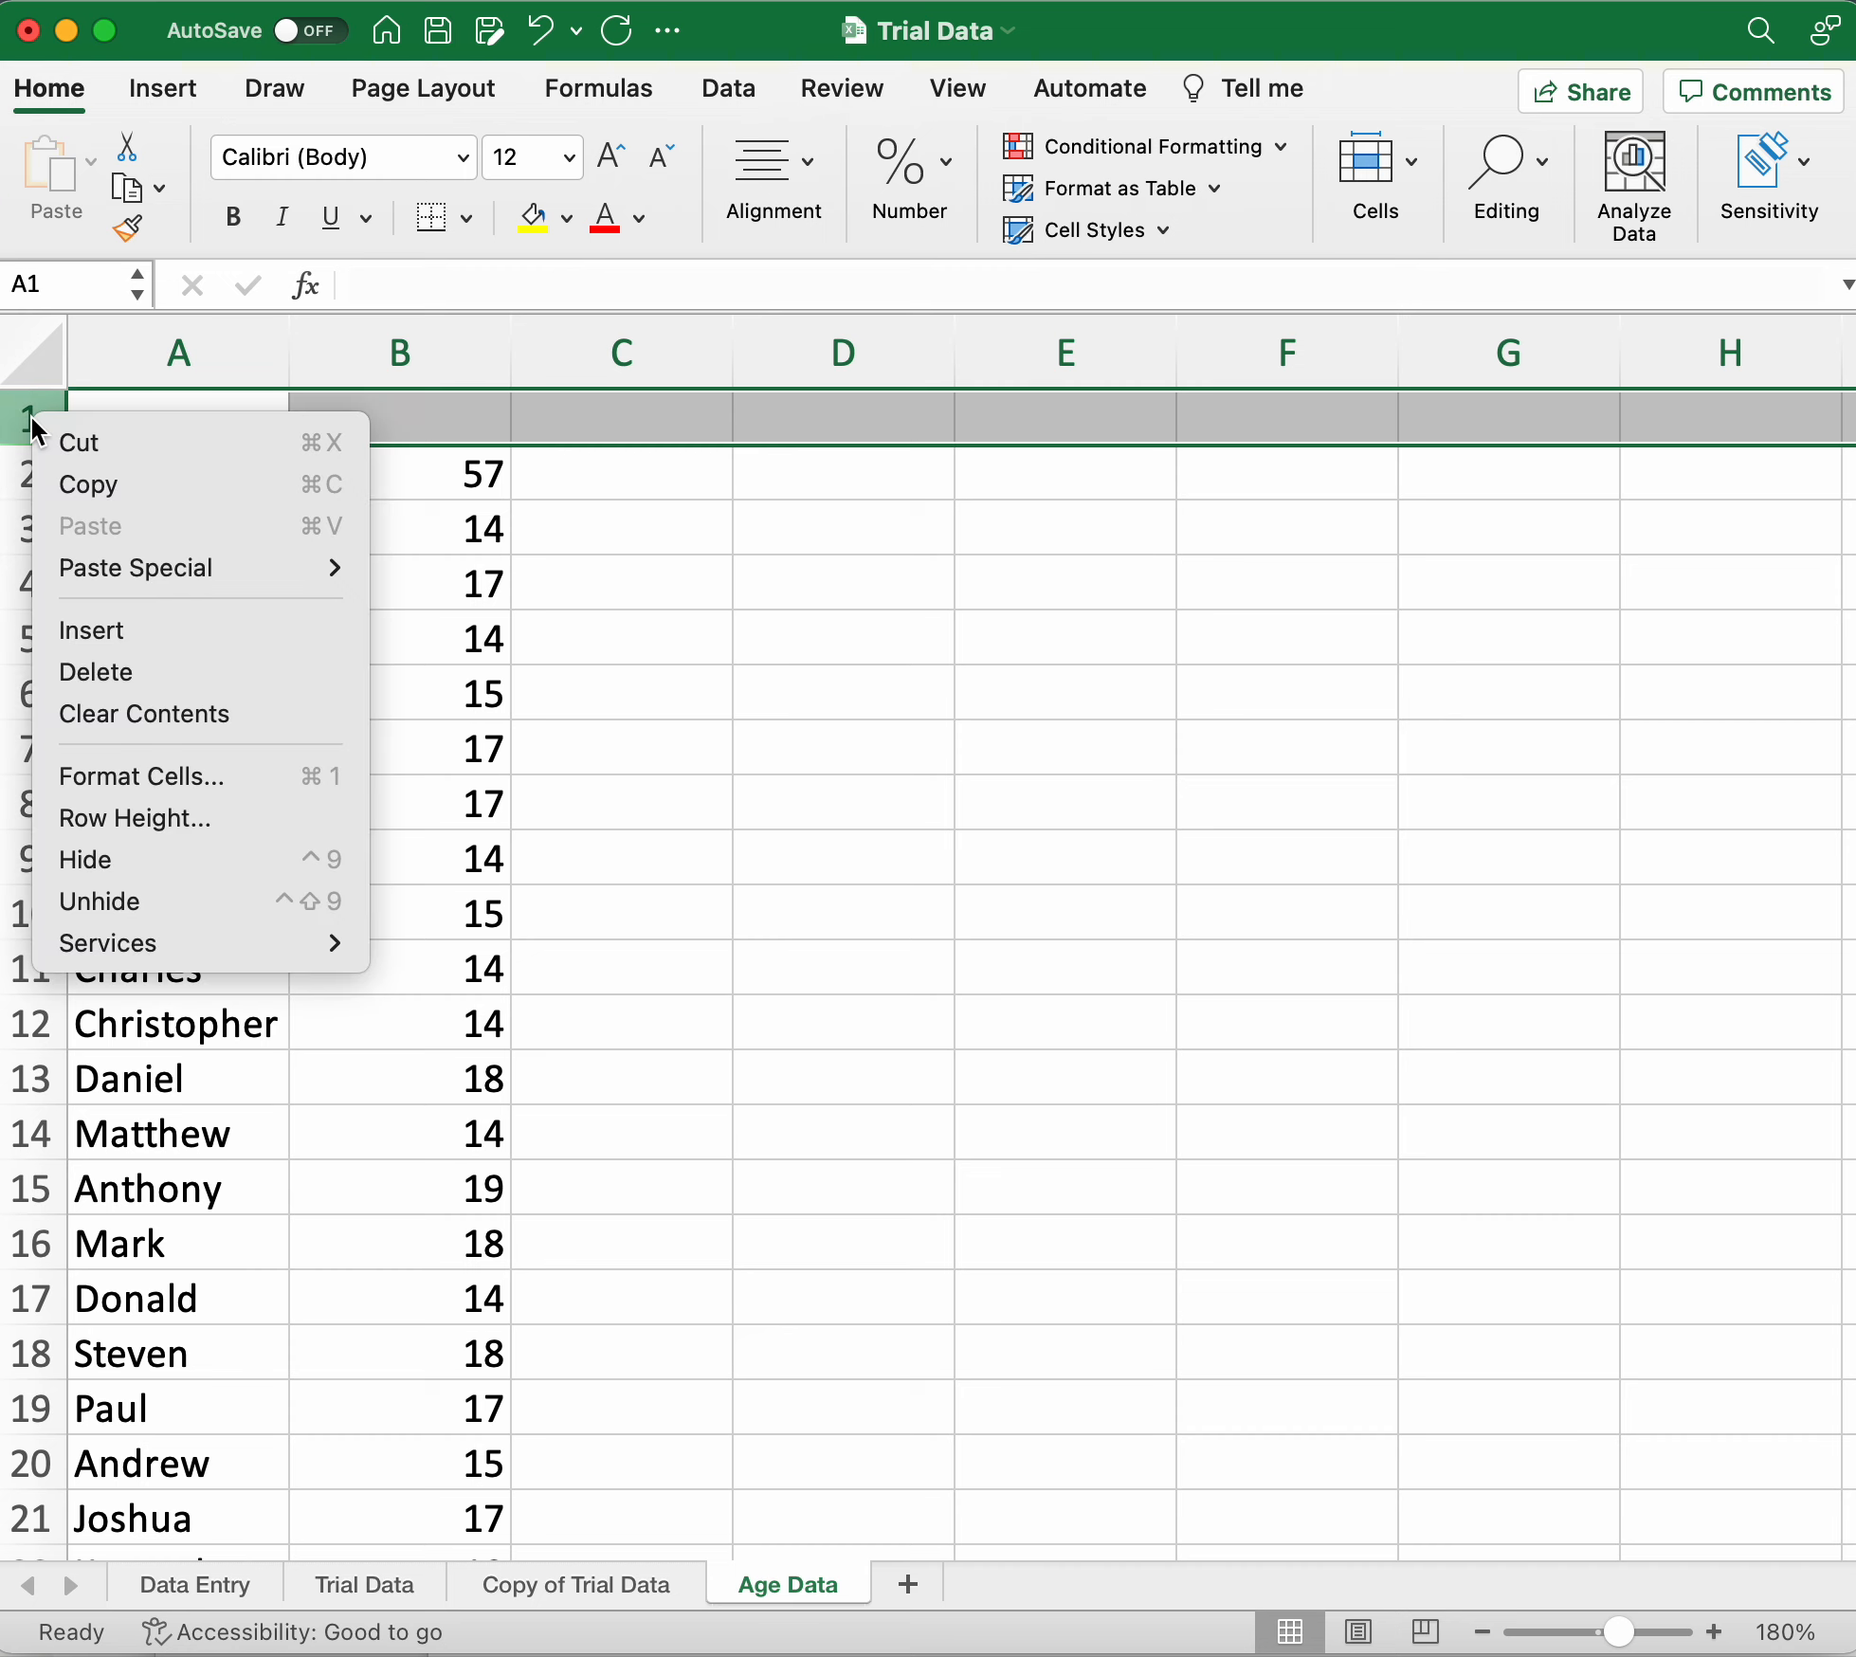
left_click(118, 626)
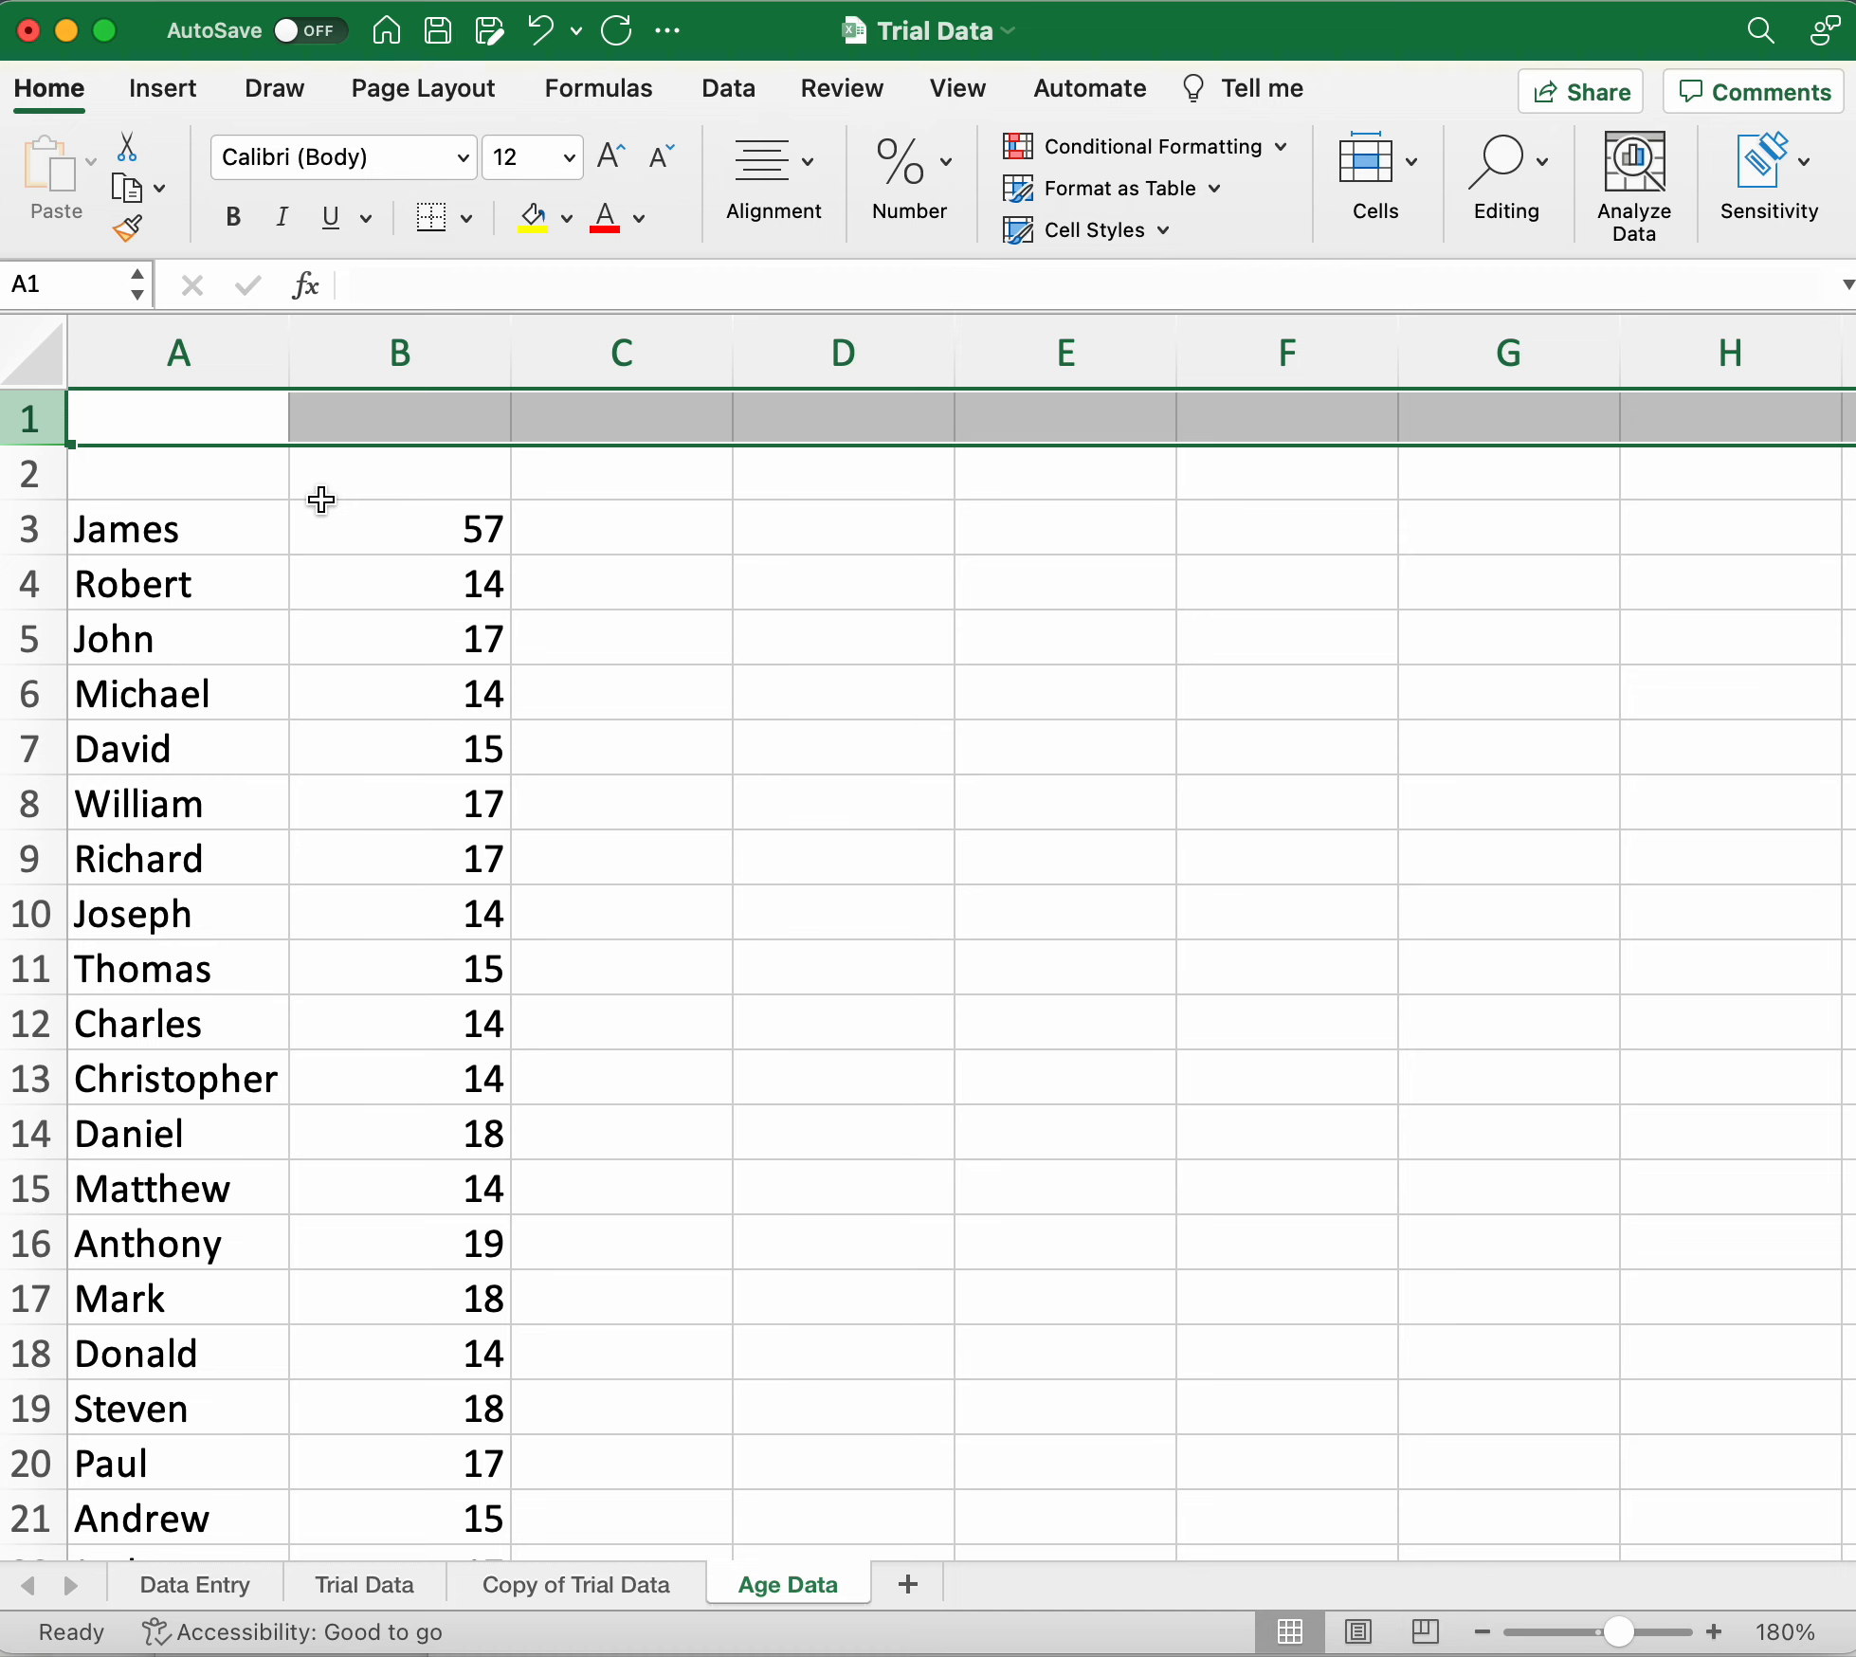
key("super+z")
Enter the column headers Name in A1 and Age in B1.
left_click(240, 436)
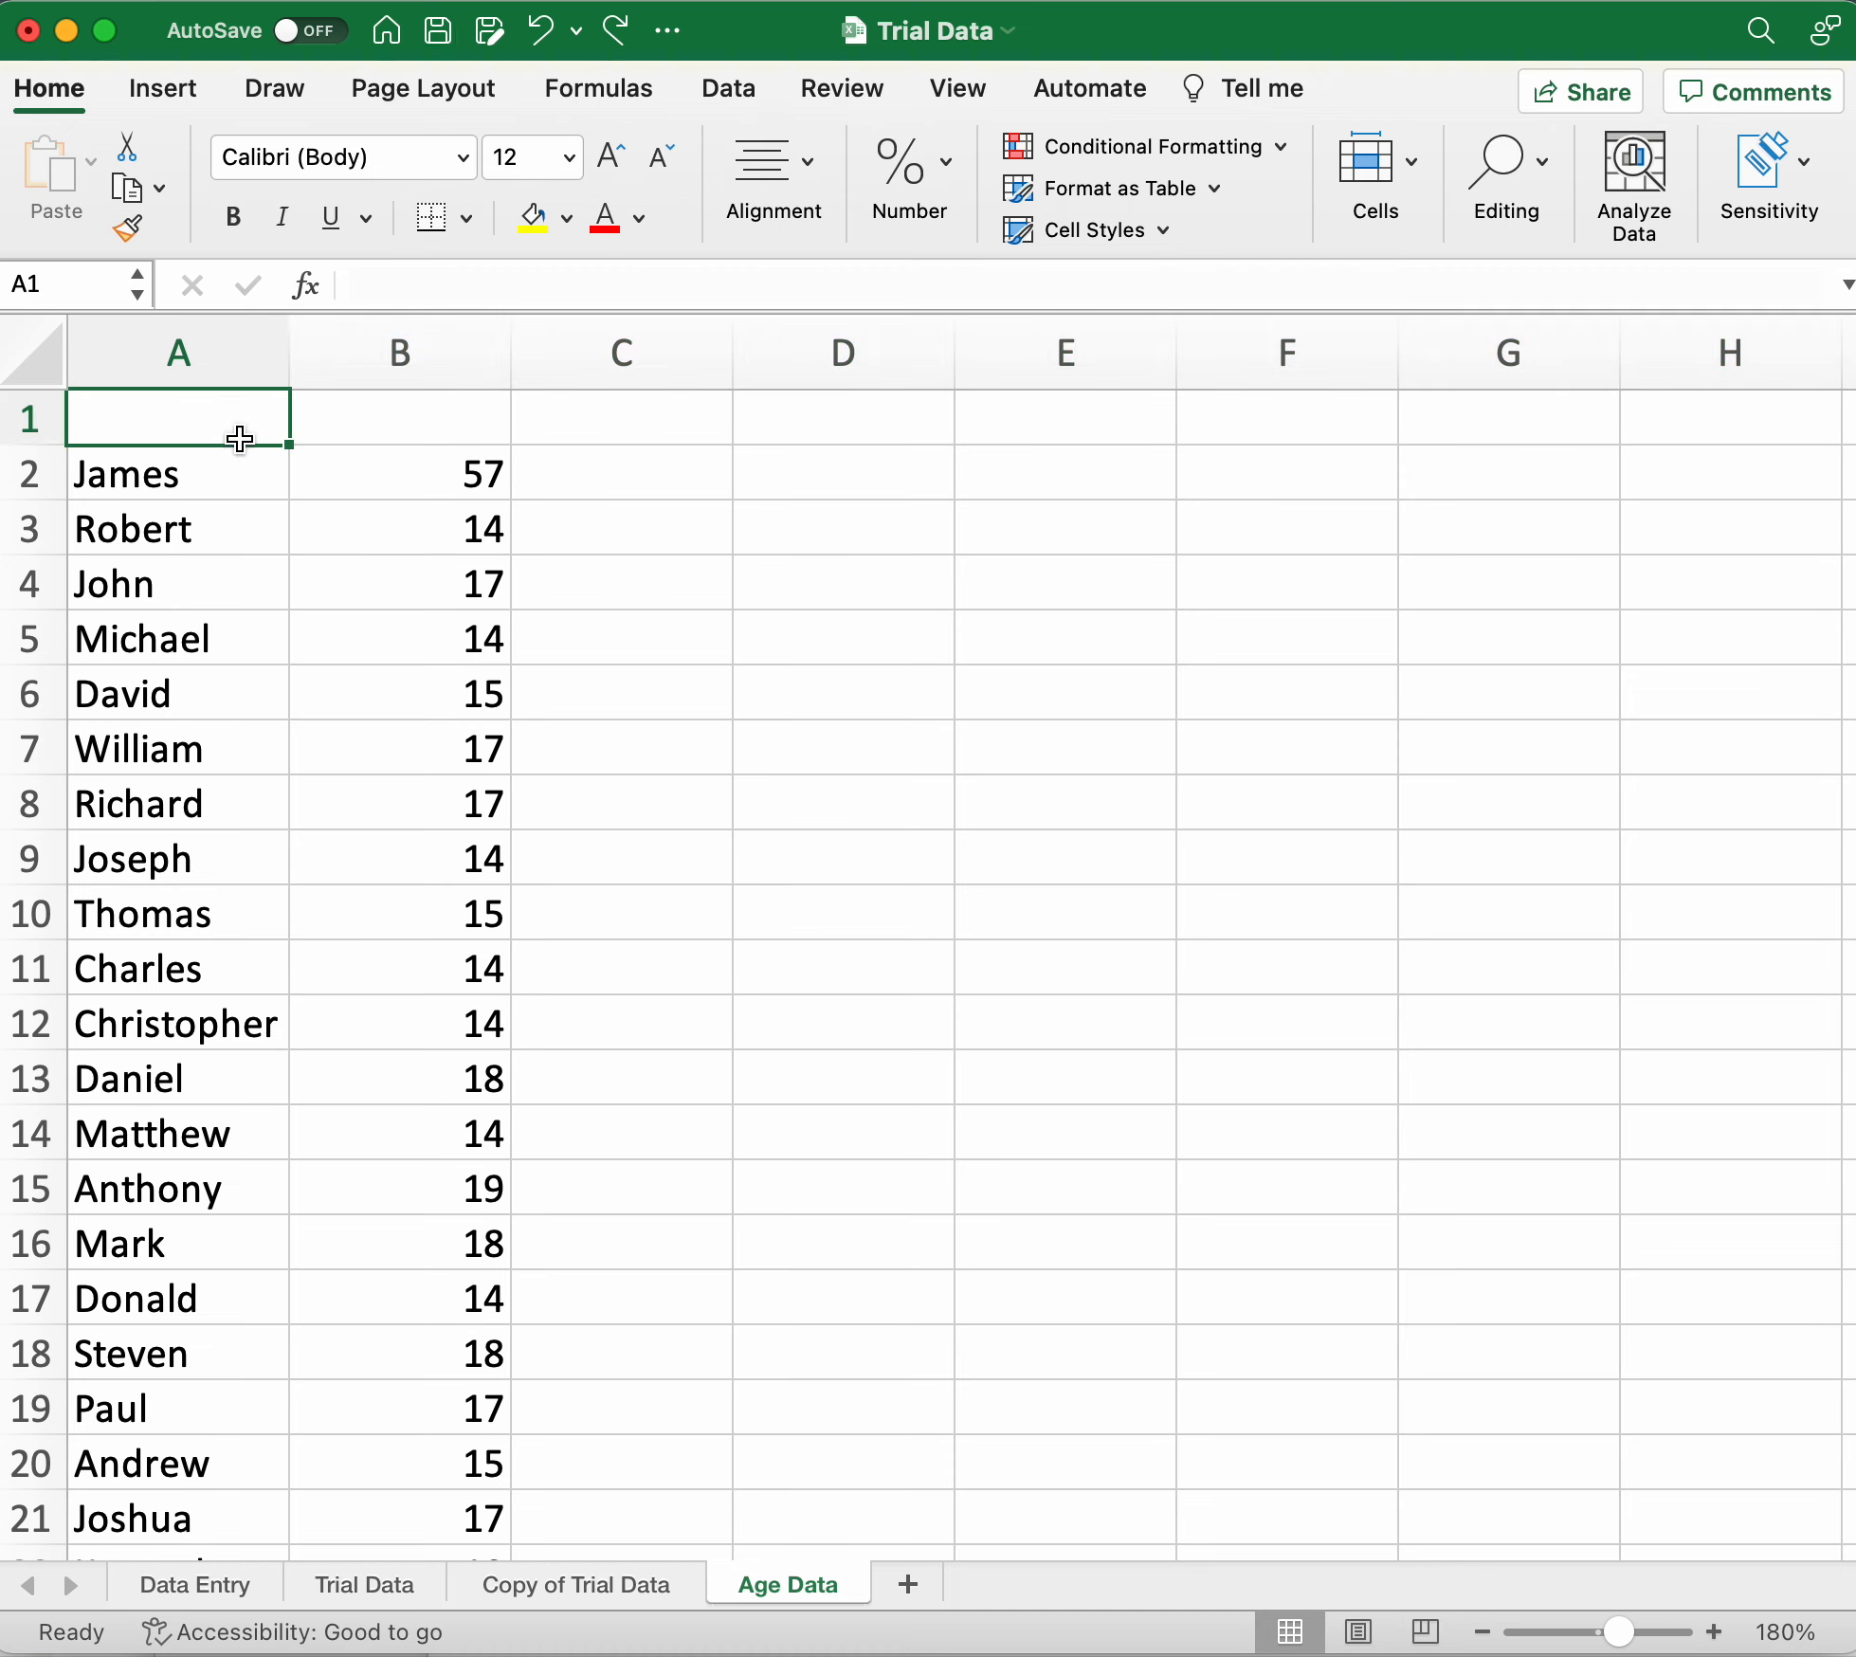
type("Name")
key("Tab")
type("Age")
left_click(239, 437)
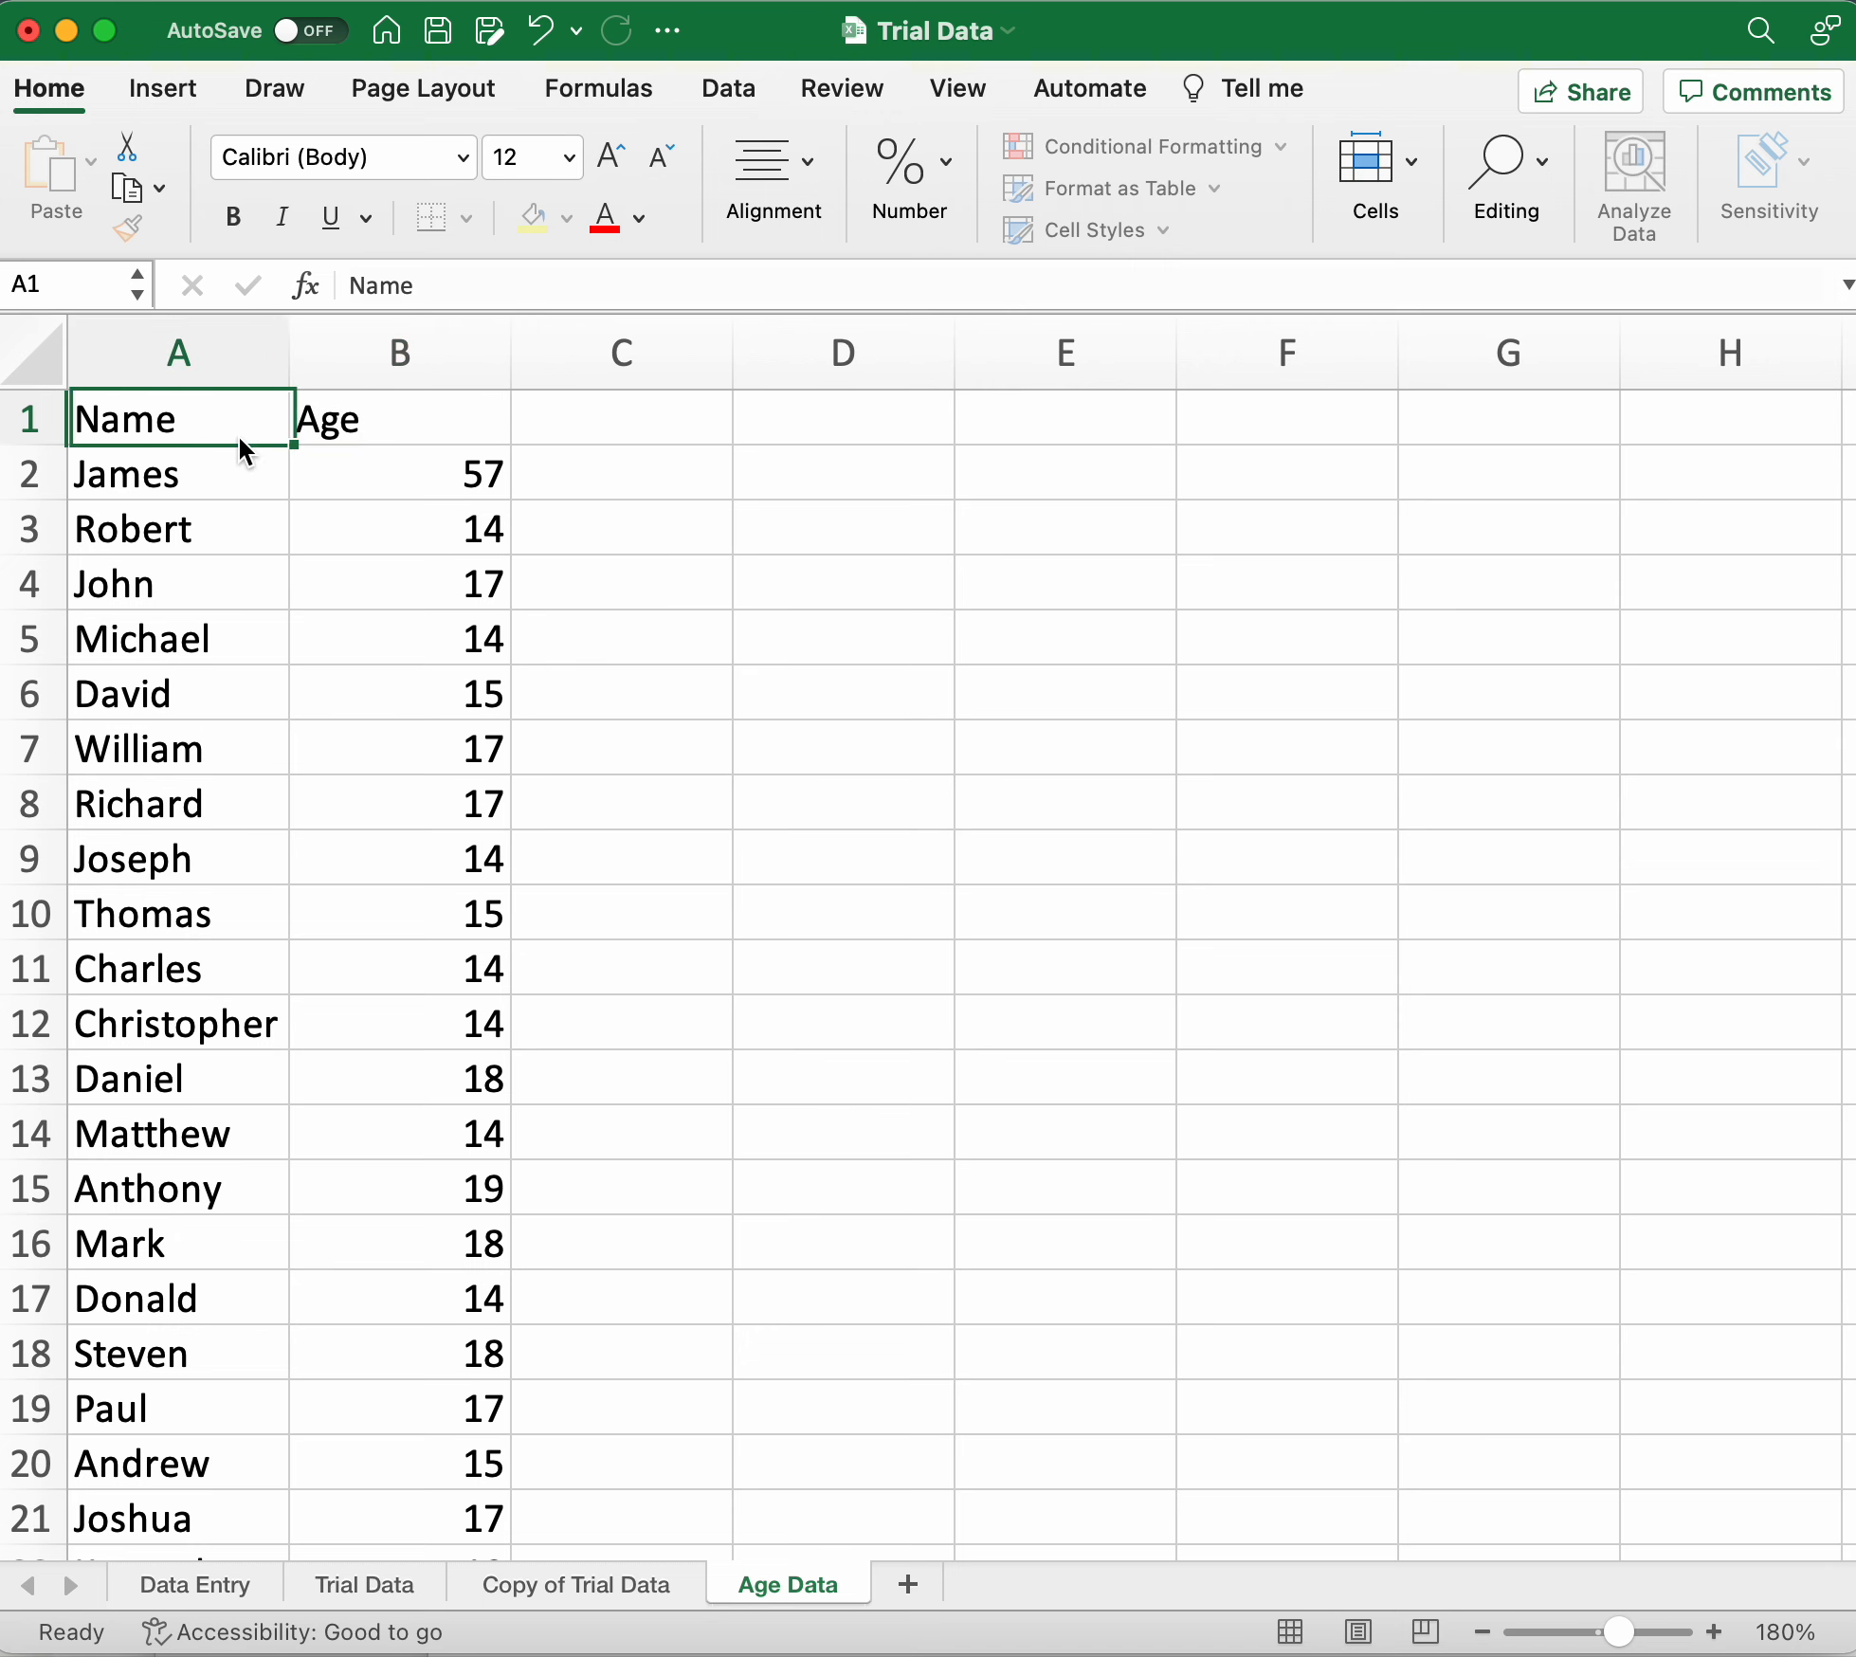
key("Return")
left_click(368, 449)
Make the headers in A1:B1 bold and center them horizontally.
left_click_drag(207, 432, 460, 417)
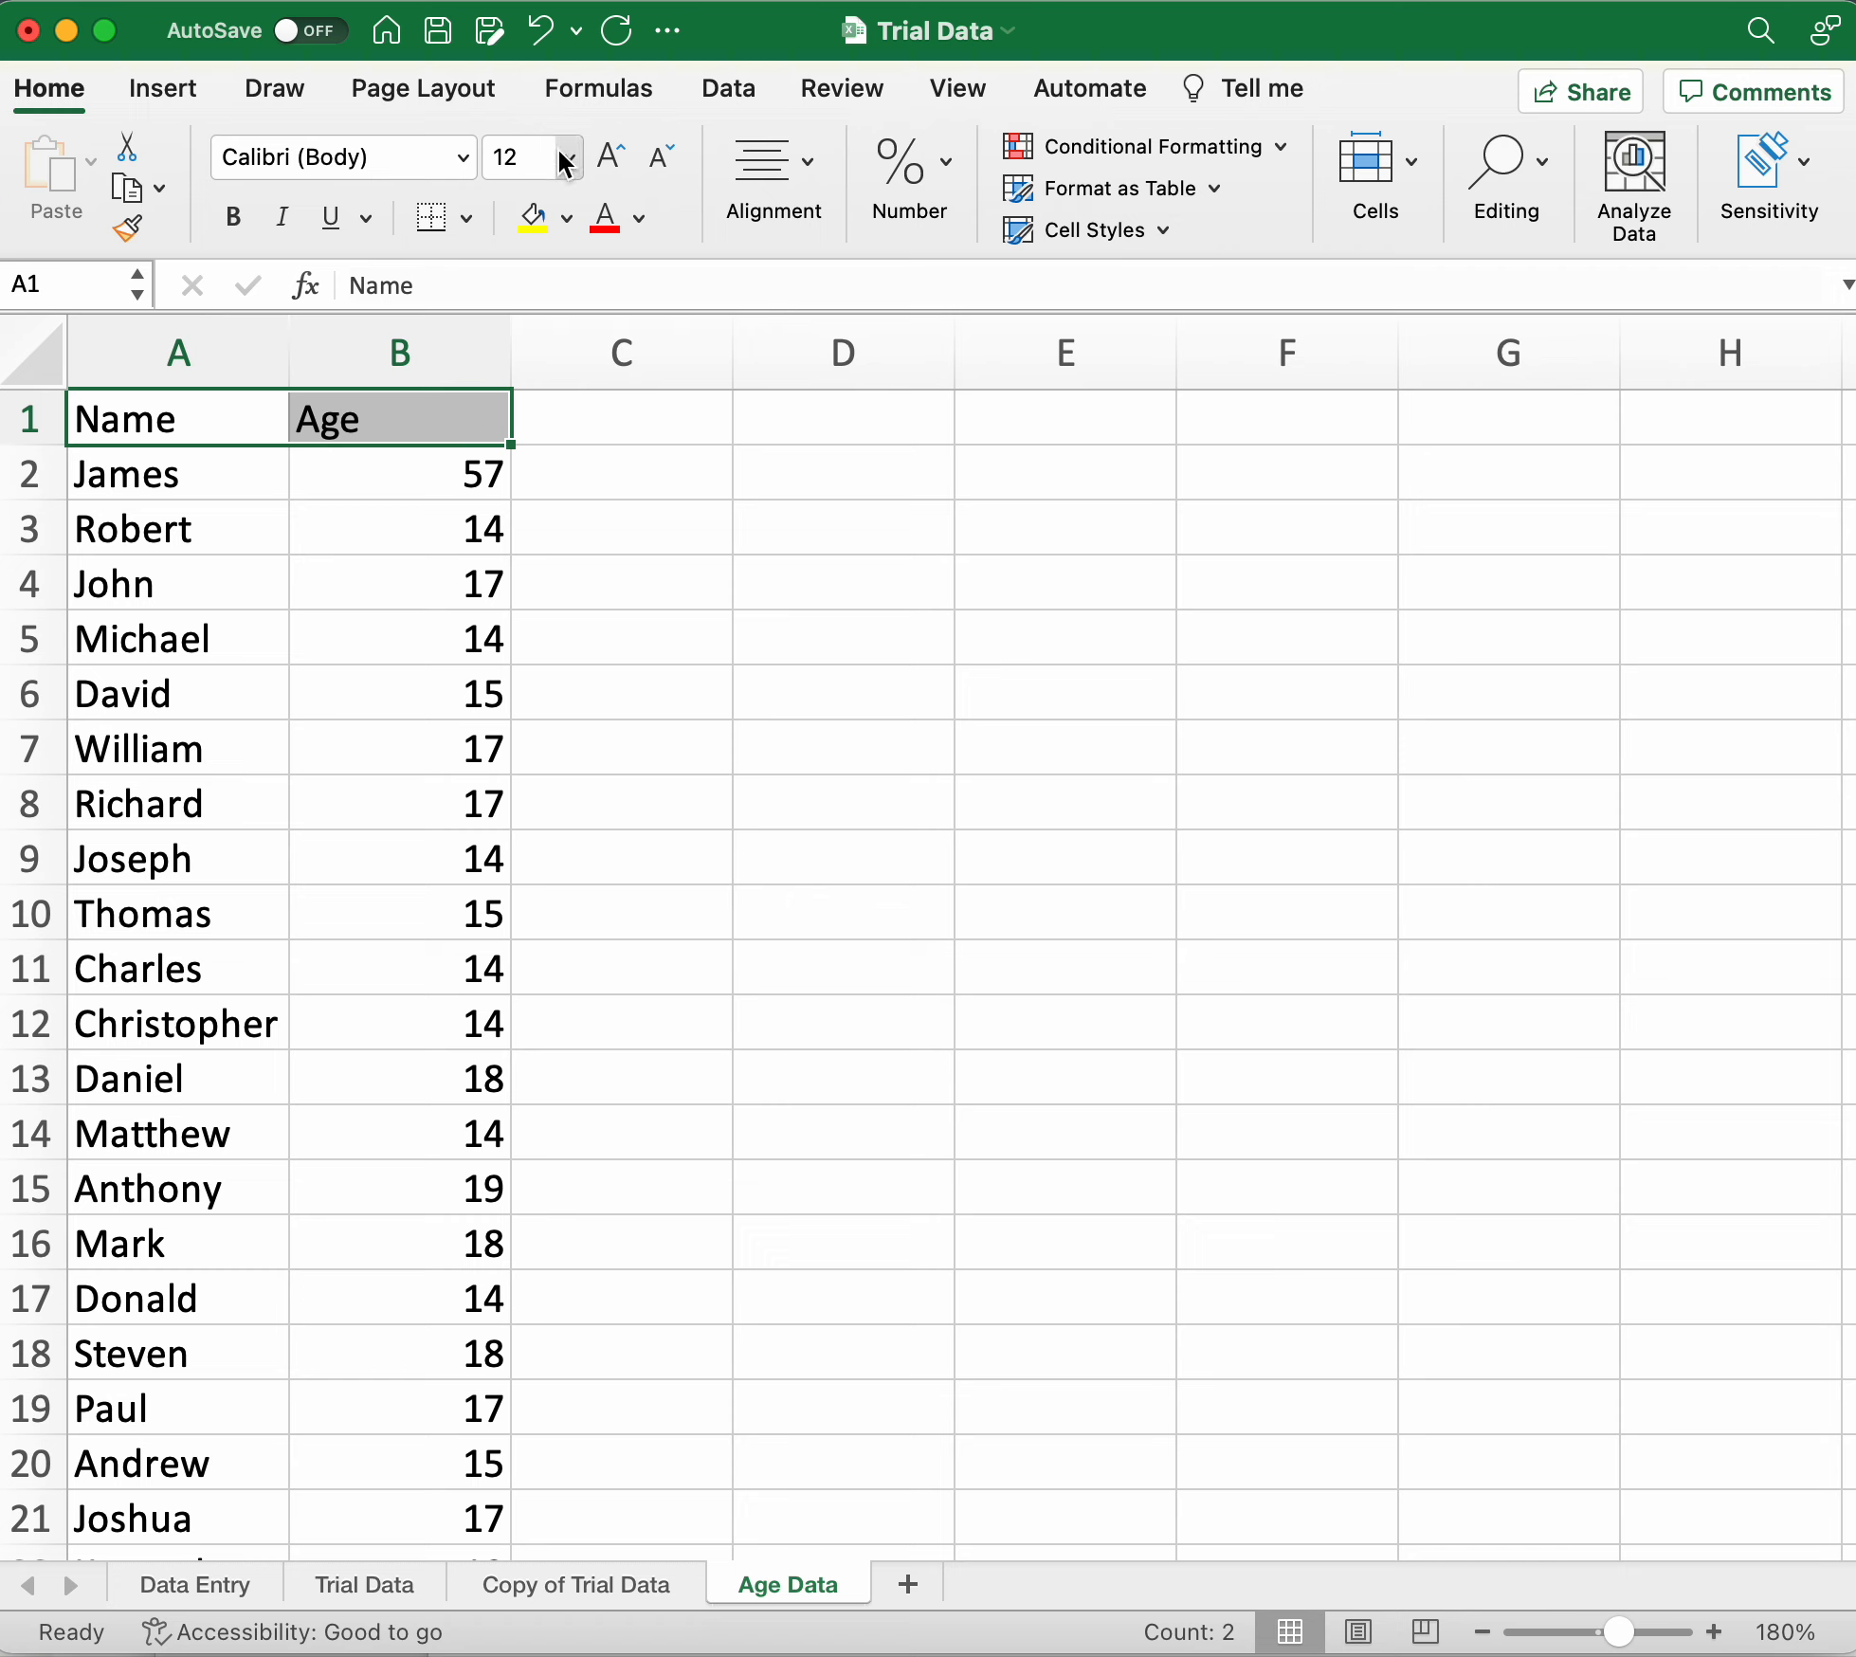
left_click(234, 220)
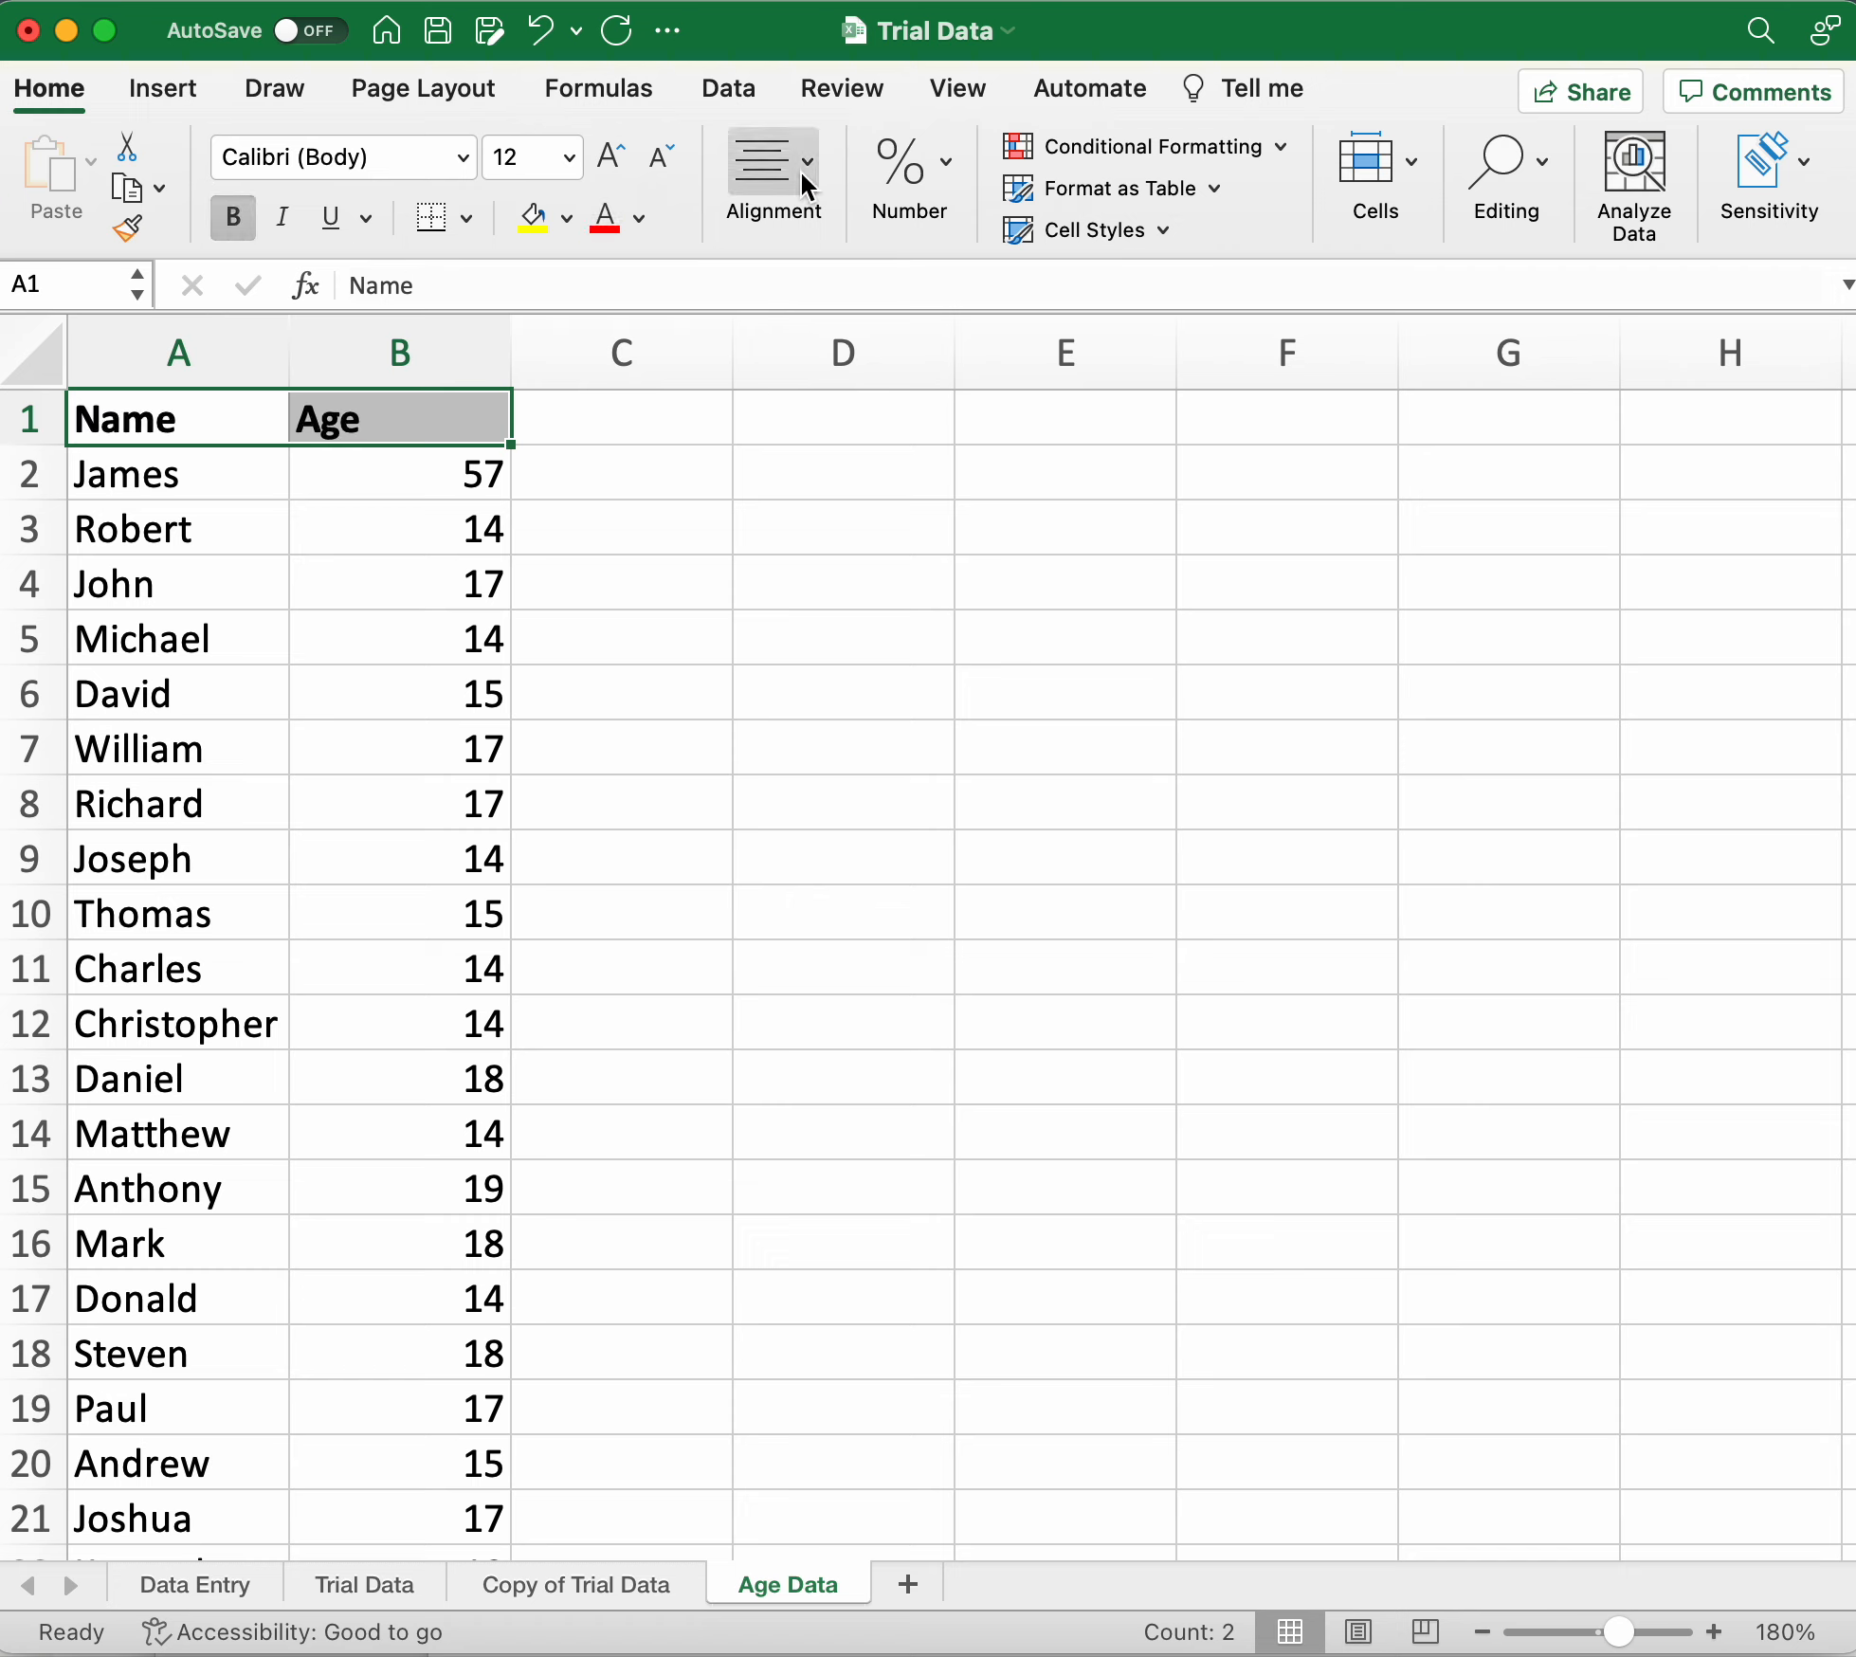
left_click(809, 213)
left_click(548, 337)
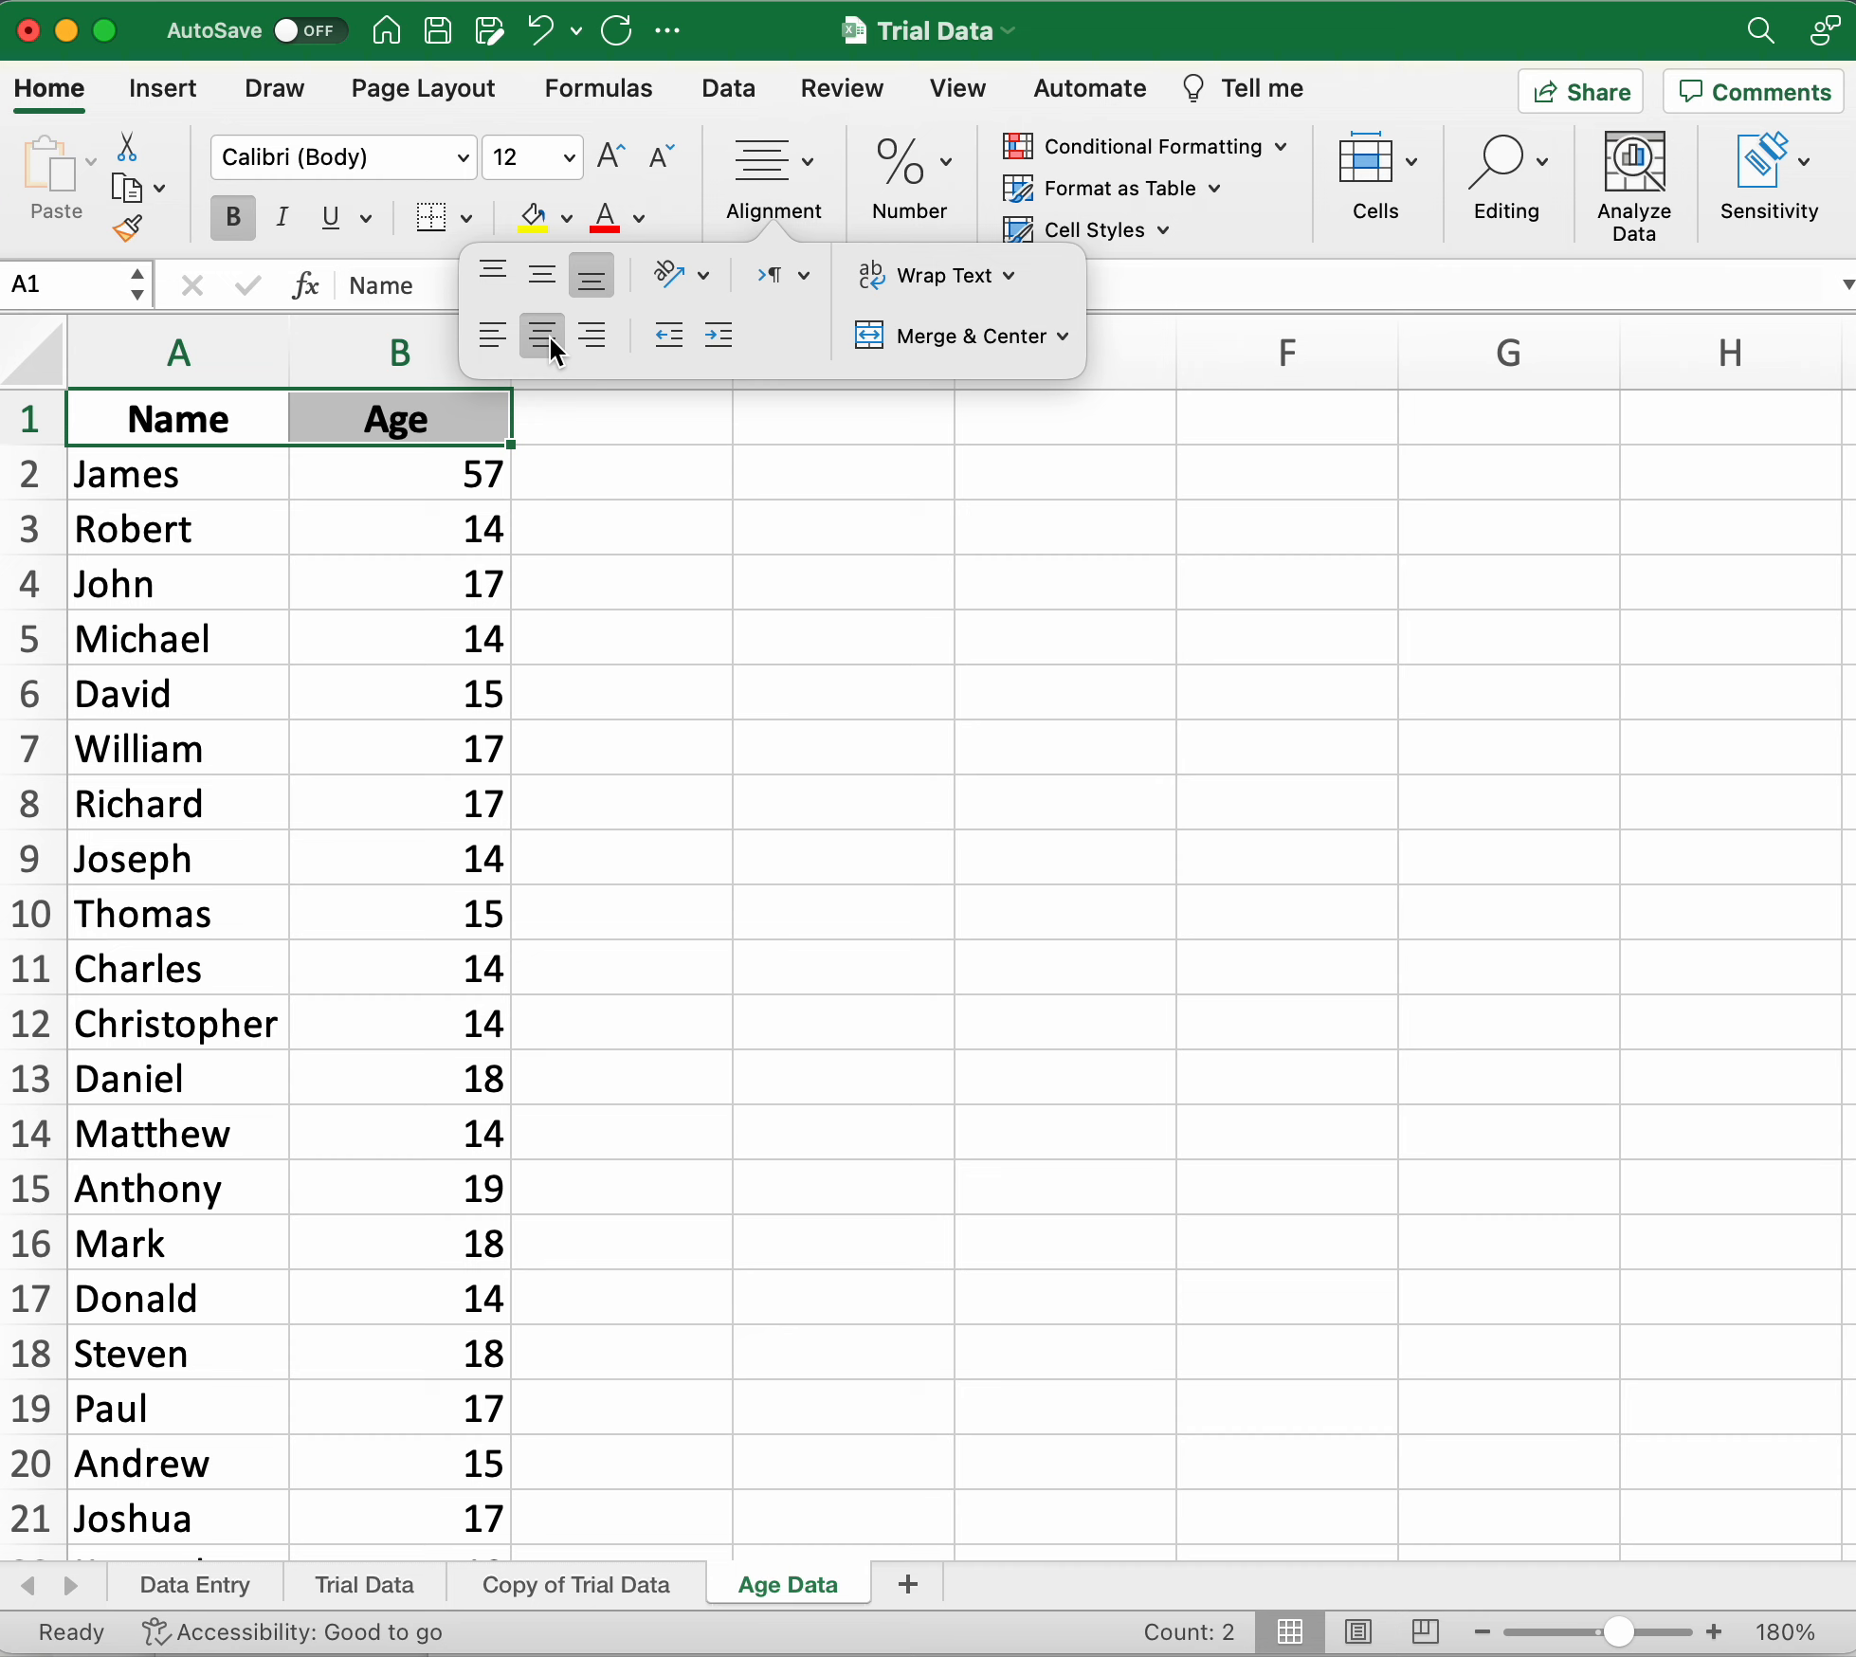
left_click(712, 468)
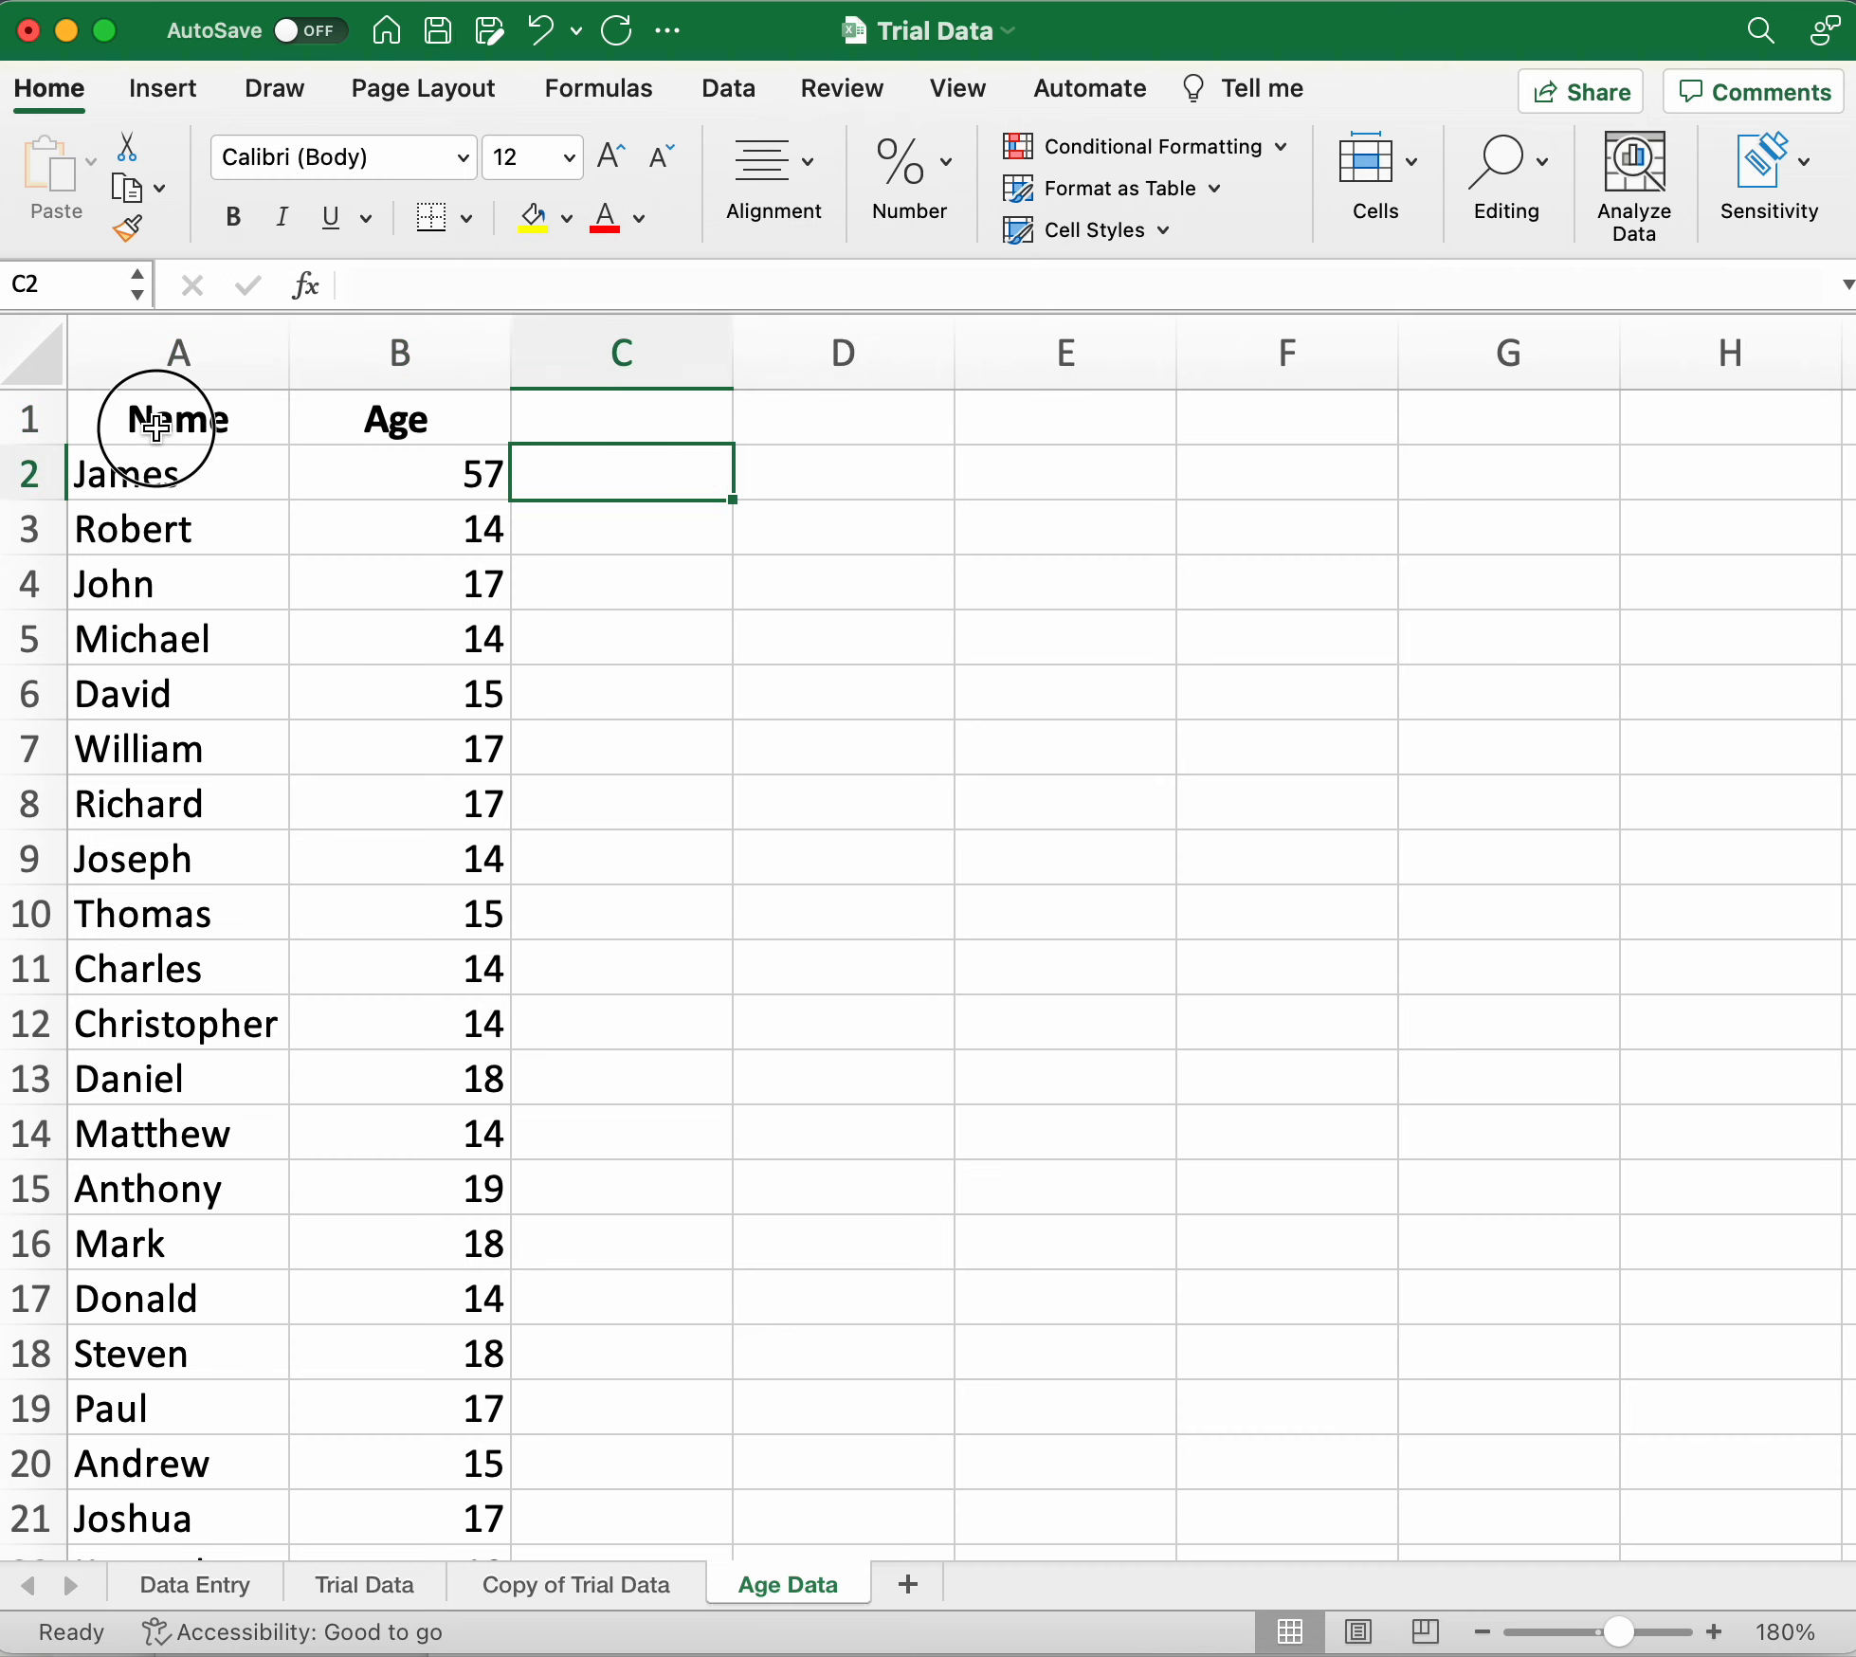
Fill the header cells A1:B1 with a medium gray from the theme colors.
left_click_drag(165, 414, 398, 419)
left_click(565, 218)
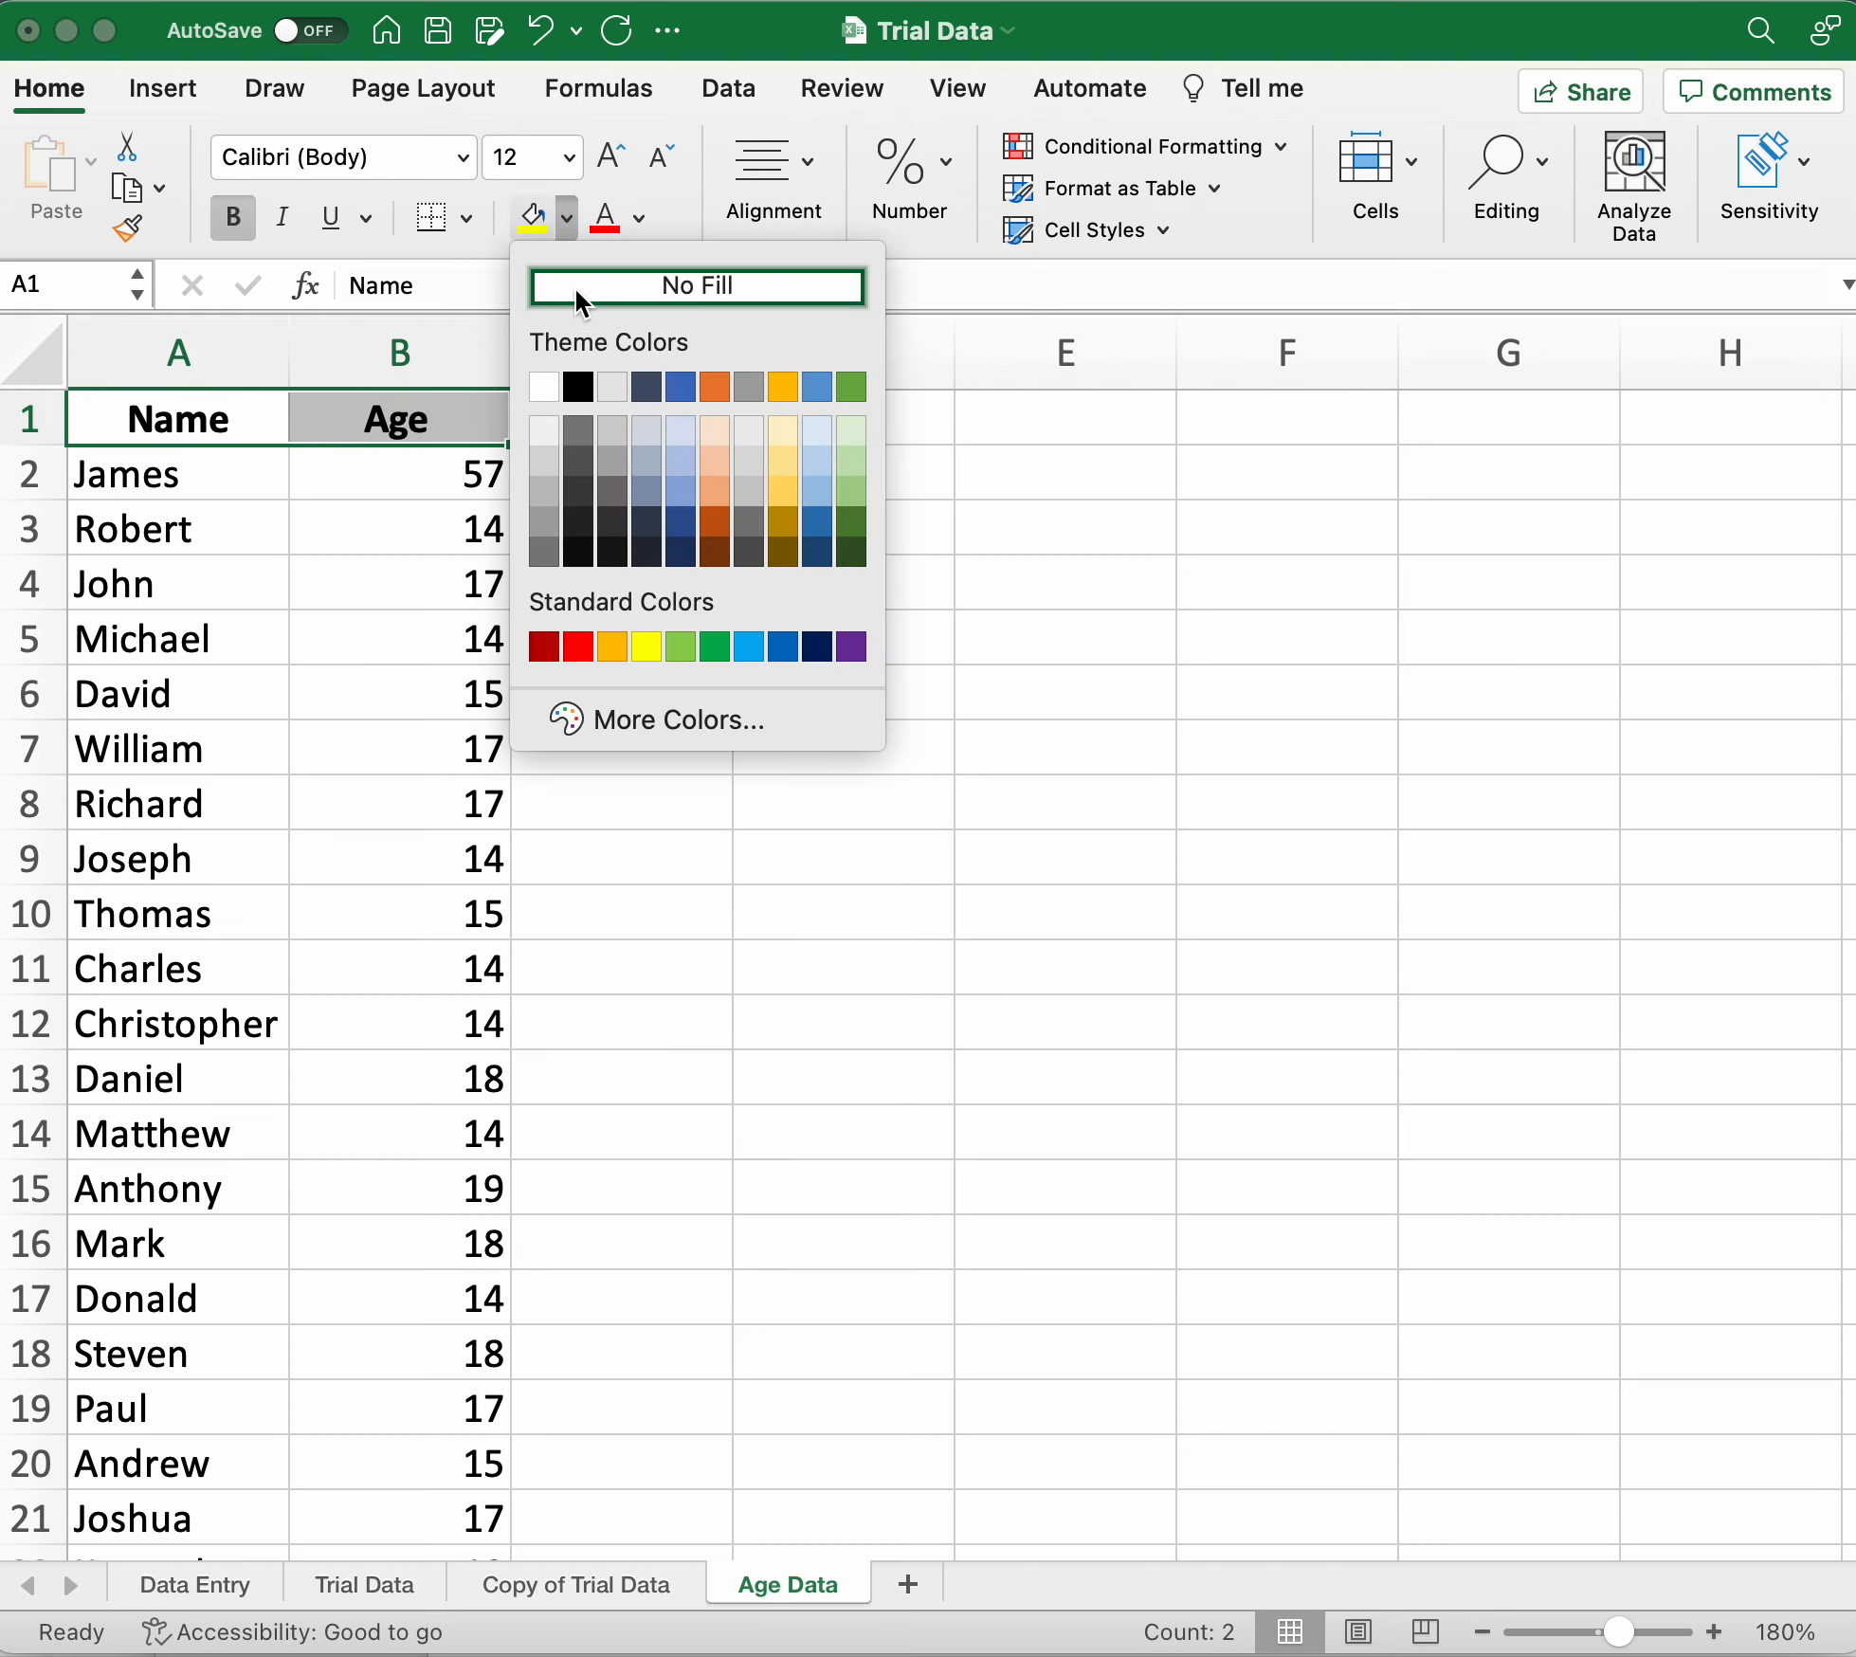
left_click(554, 483)
left_click(608, 629)
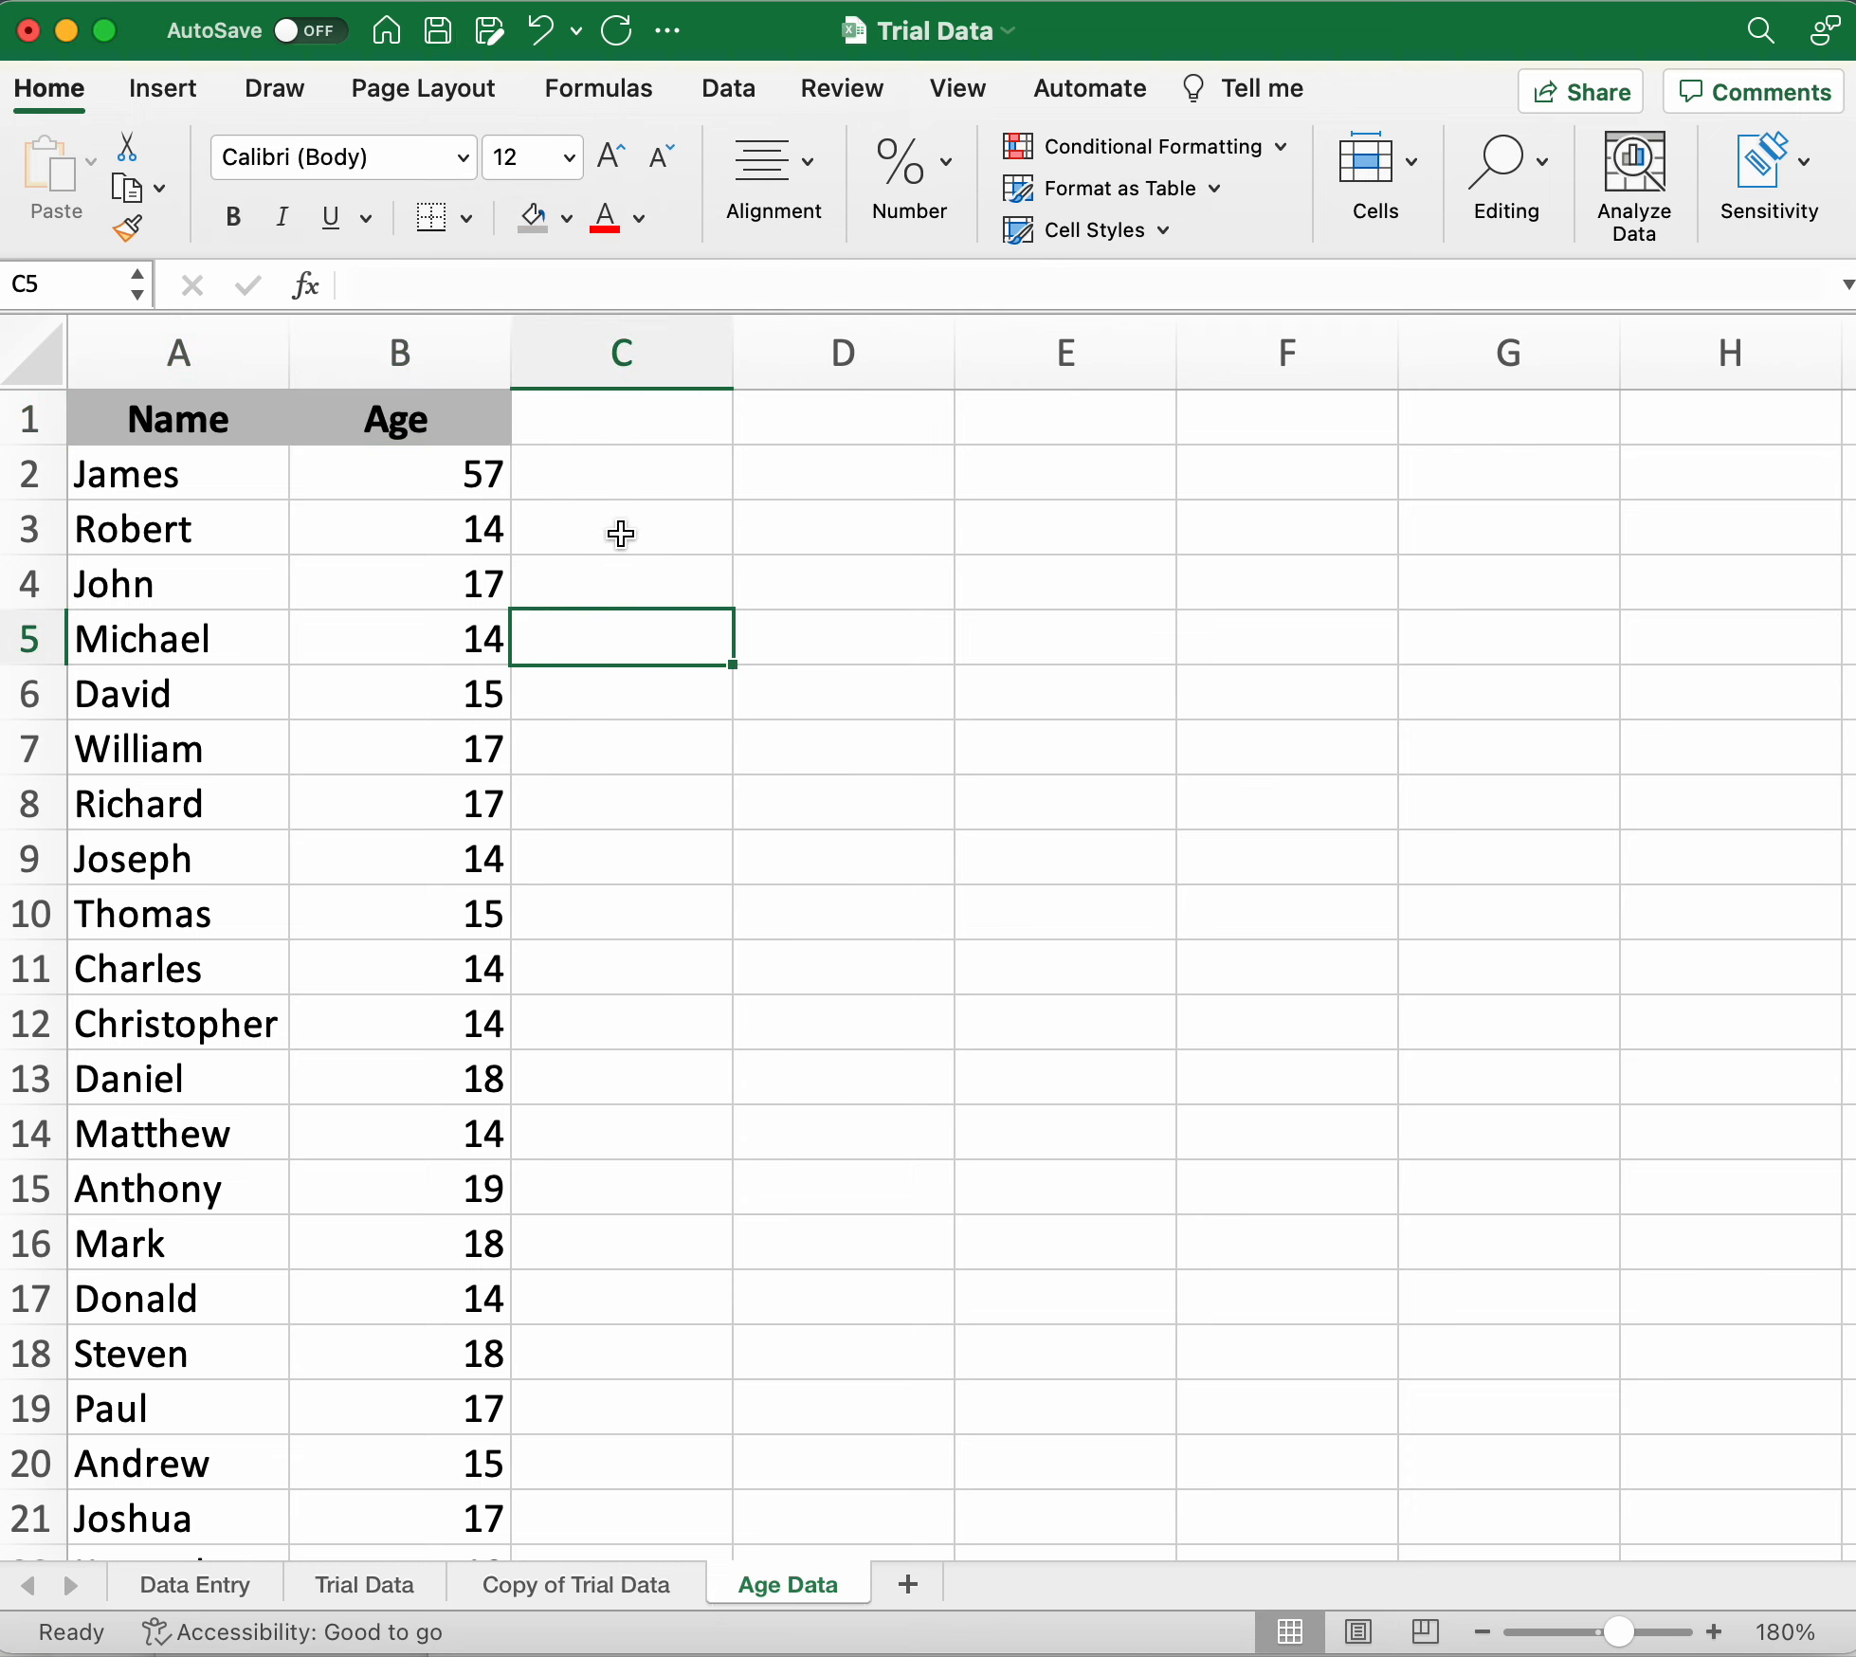
left_click(755, 561)
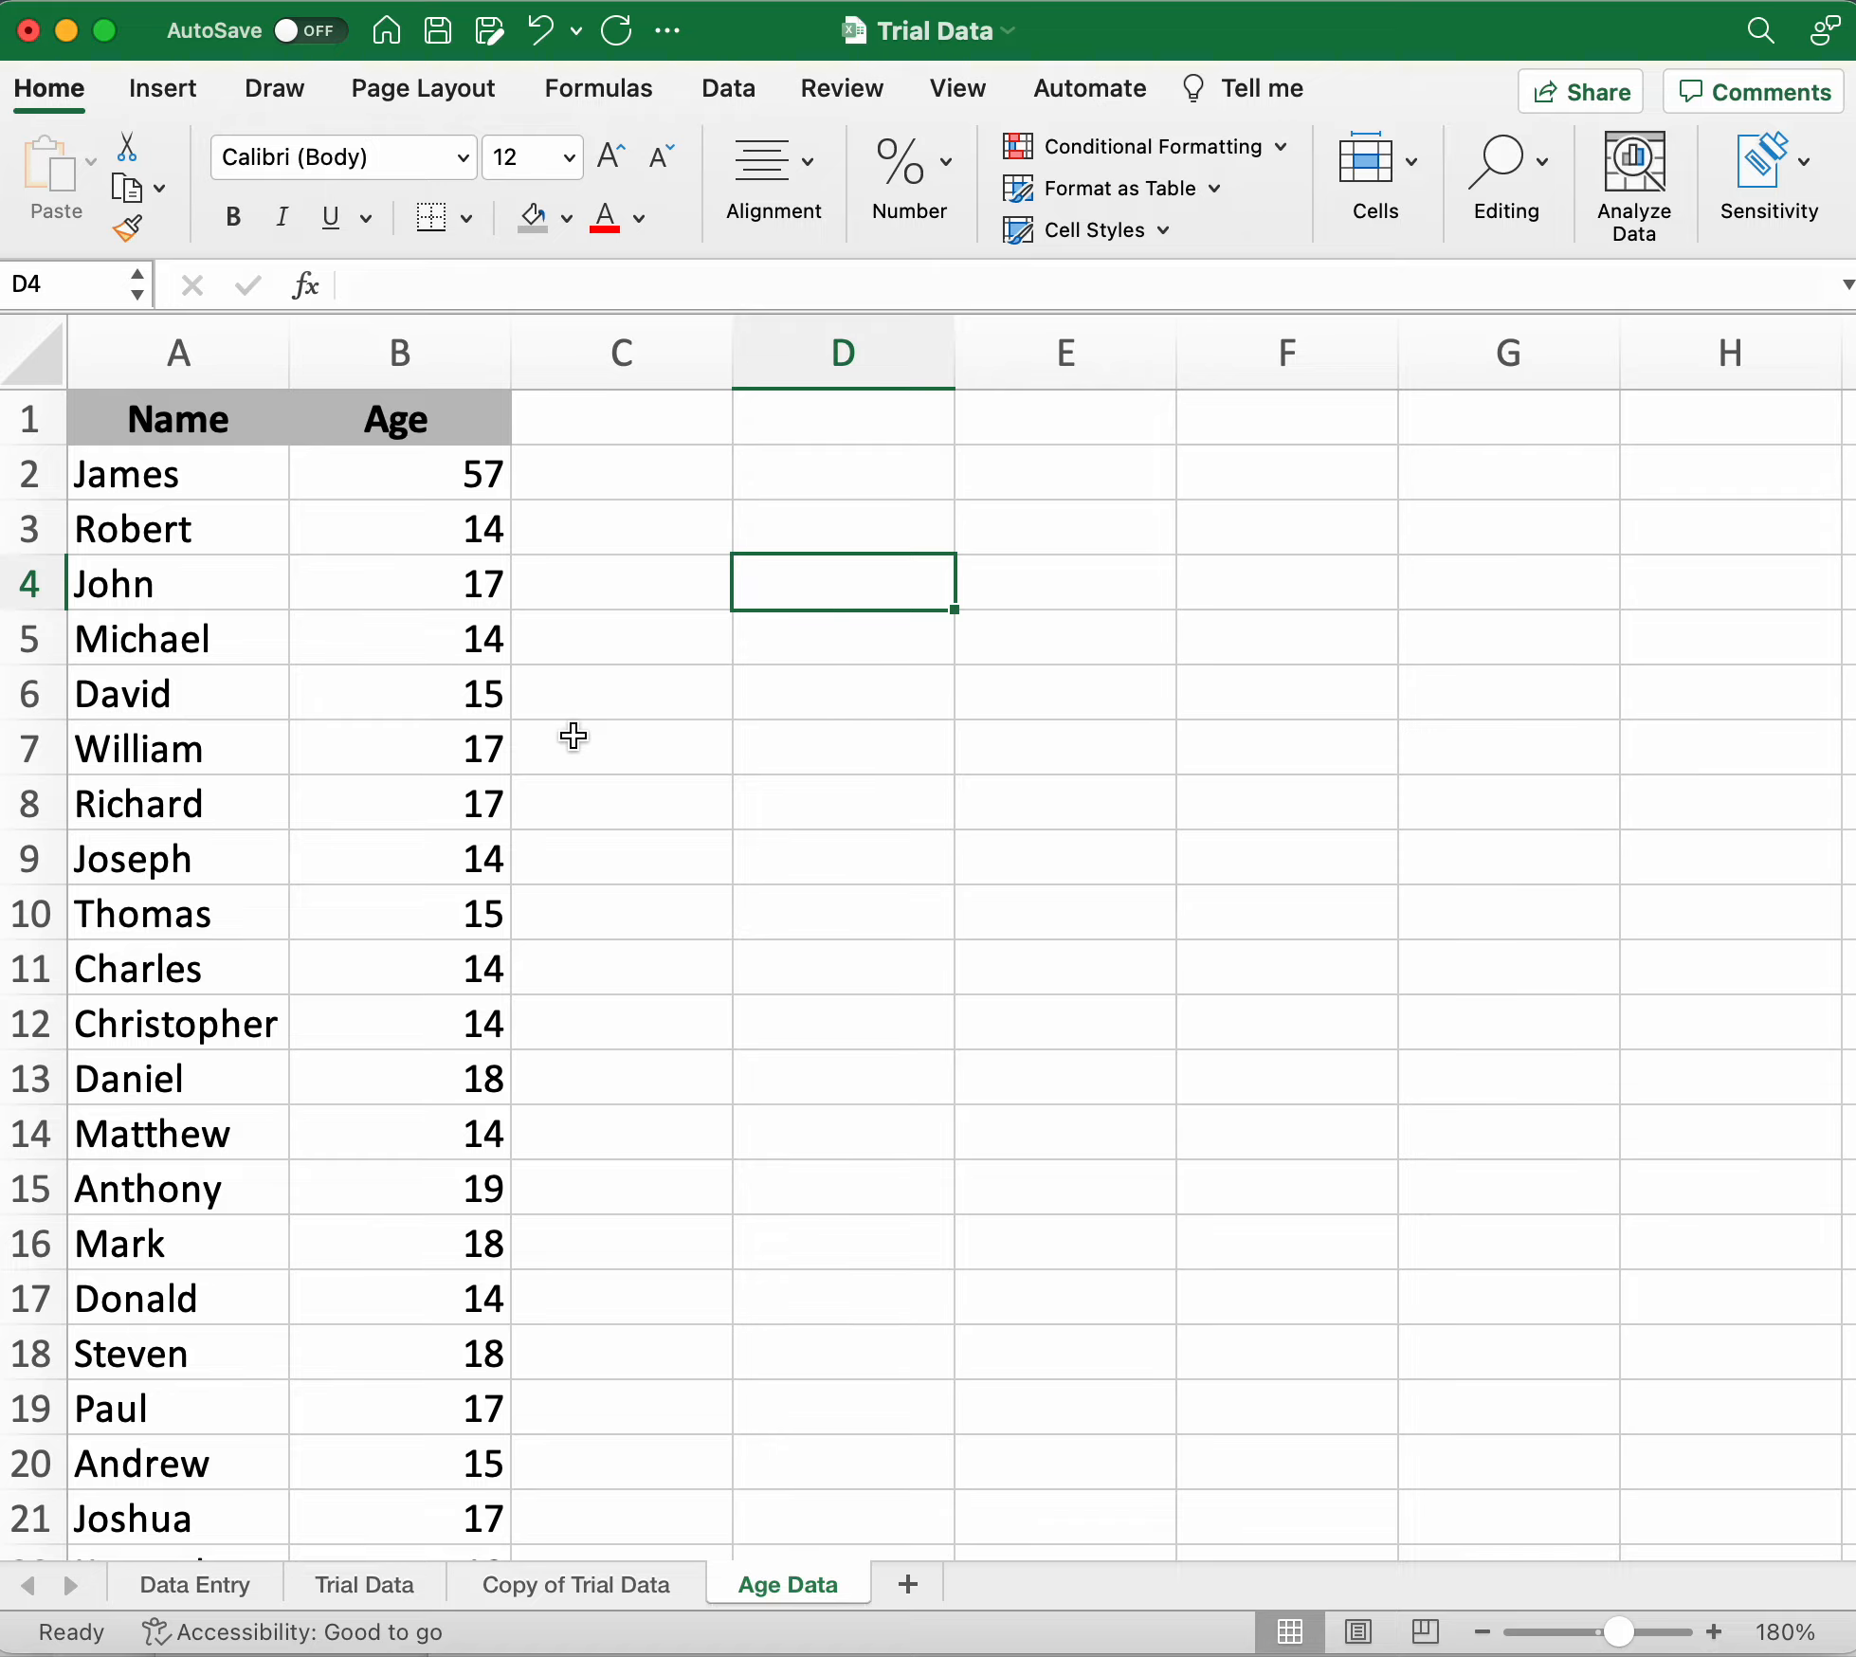
Examine the list of names and ages down to its last row and check the extent of column A.
scroll(481, 1198, "down", 10)
scroll(480, 1202, "down", 20)
scroll(480, 1199, "down", 6)
scroll(480, 1200, "up", 20)
left_click(194, 352)
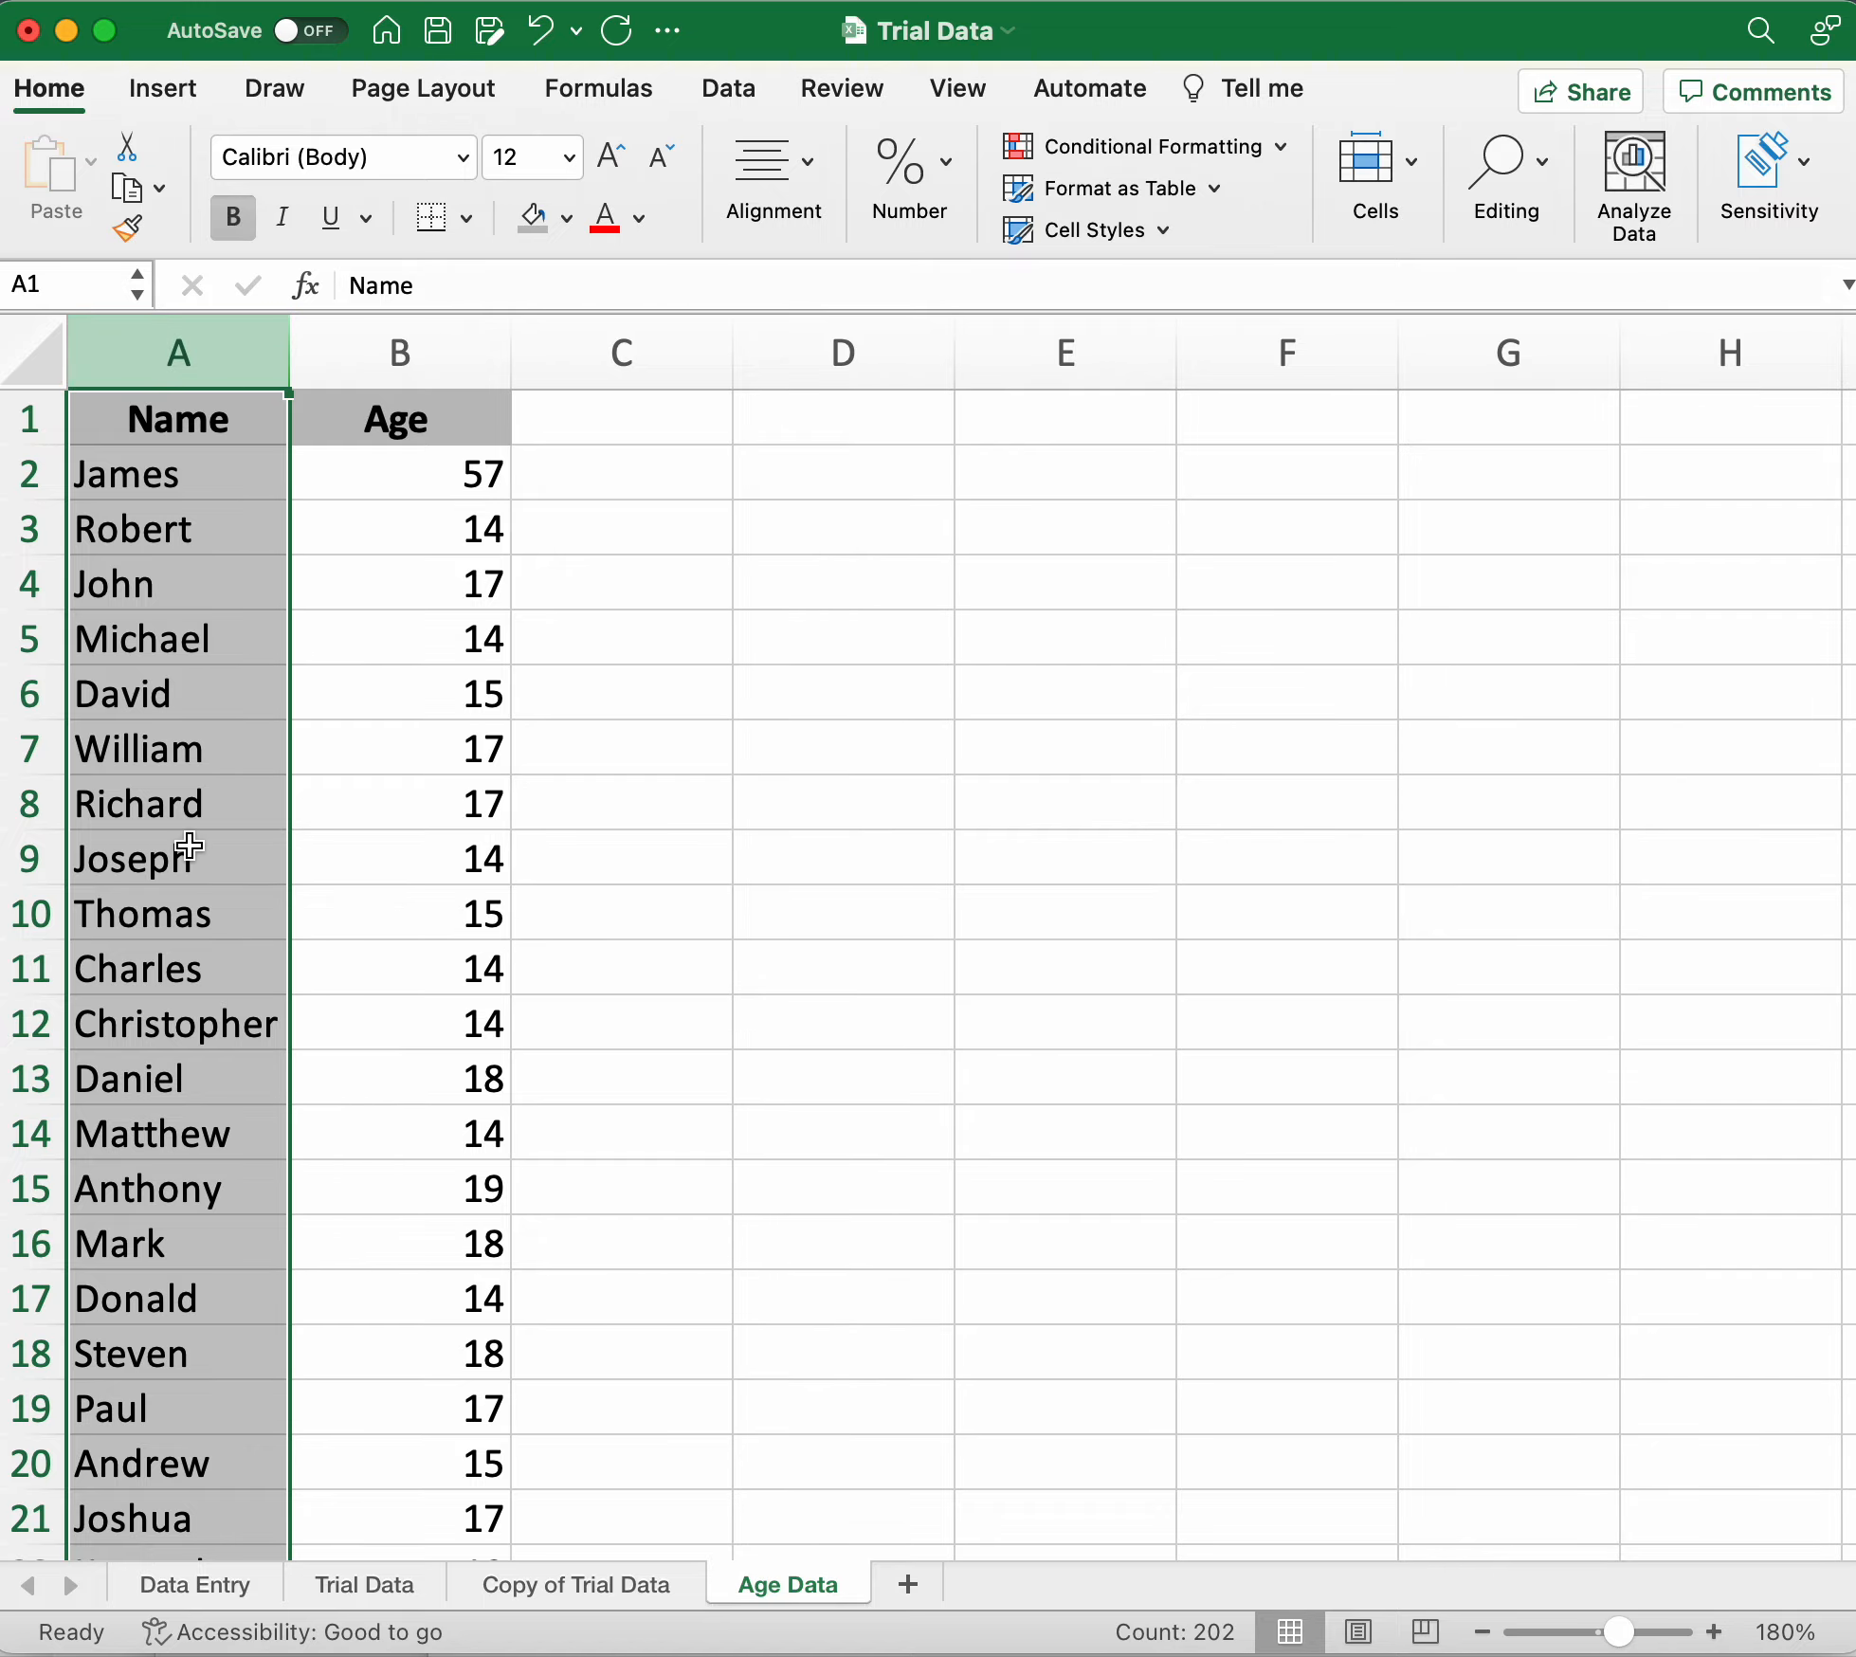
scroll(194, 787, "down", 20)
scroll(197, 801, "down", 18)
scroll(198, 801, "up", 6)
scroll(197, 801, "down", 2)
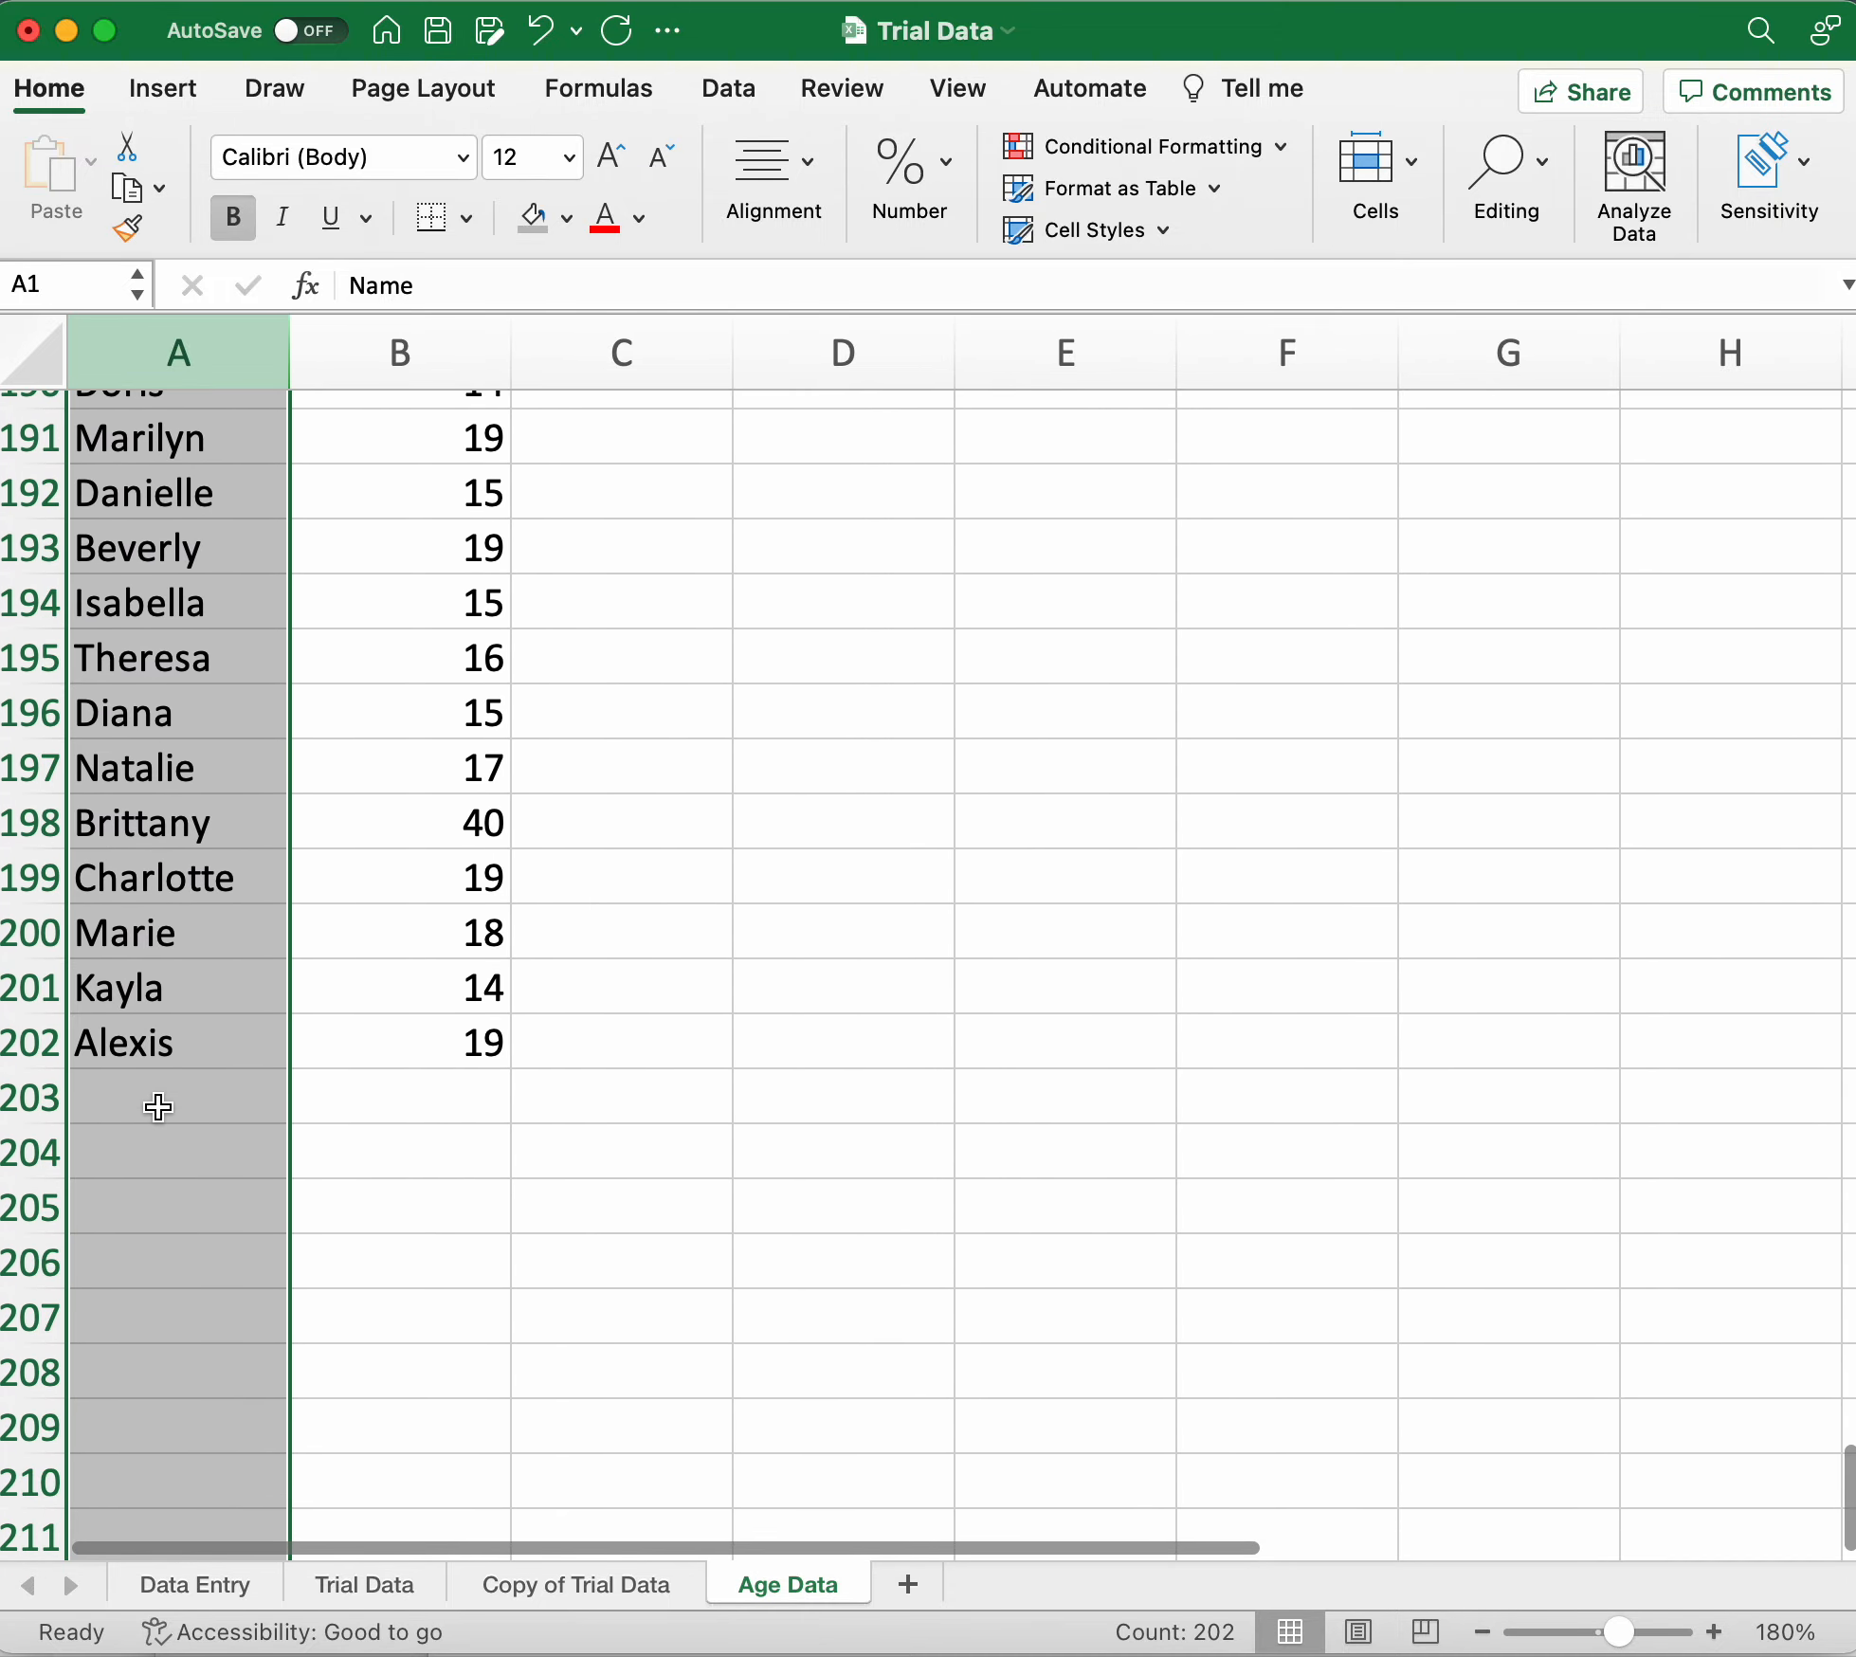
scroll(157, 1100, "up", 20)
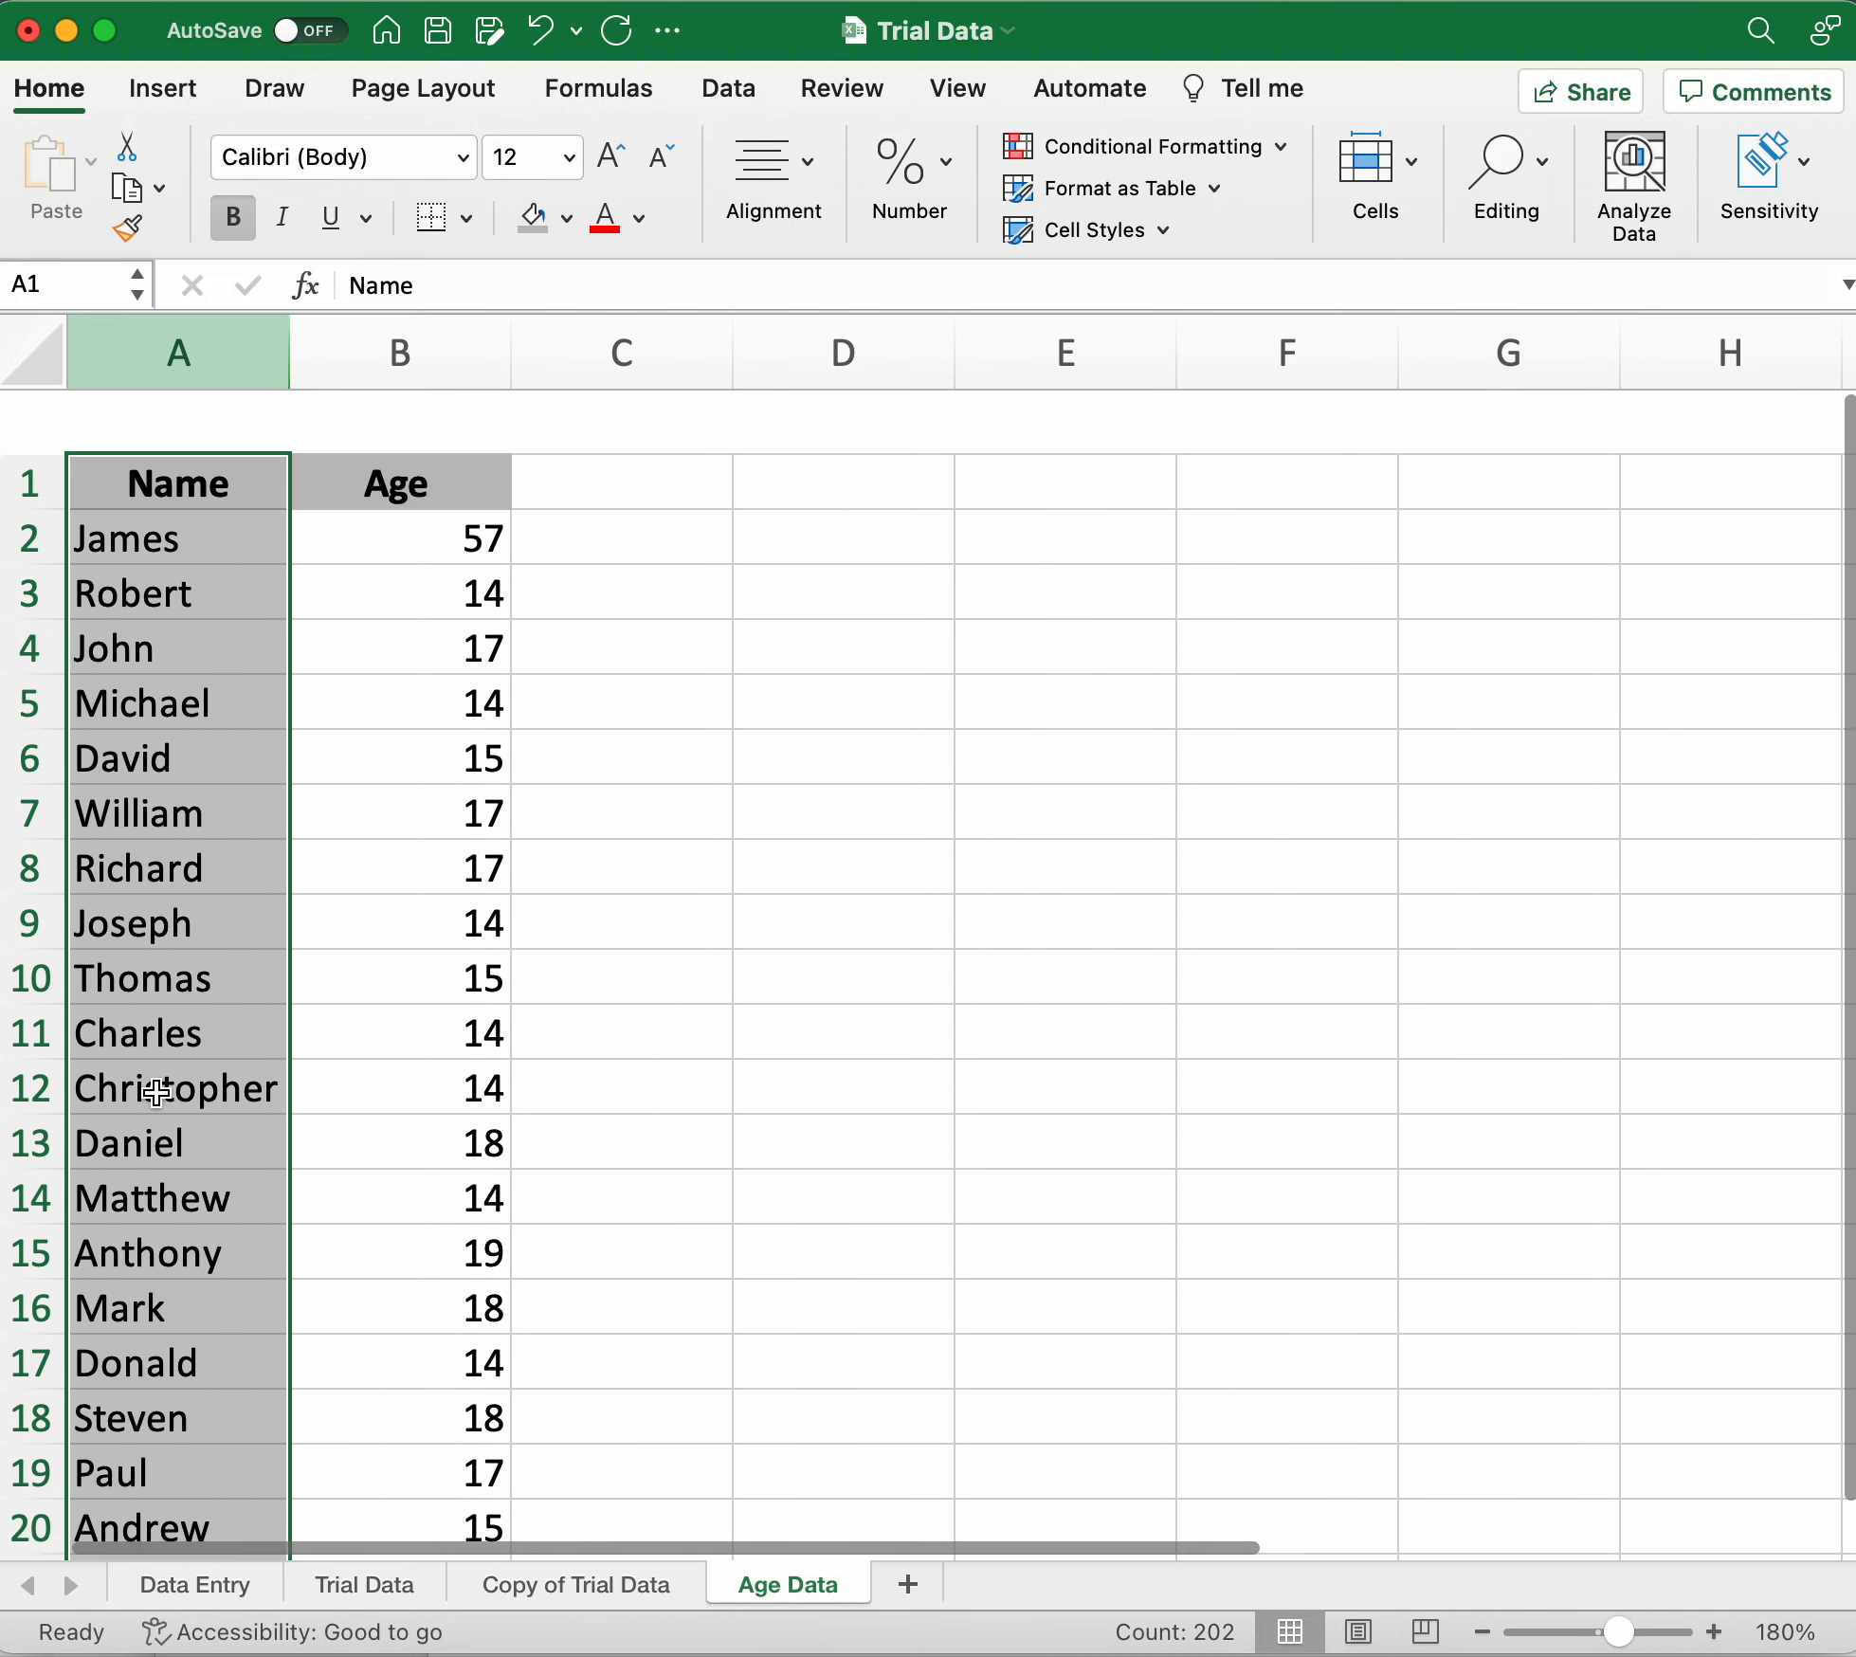
scroll(461, 509, "down", 1)
scroll(462, 509, "up", 1)
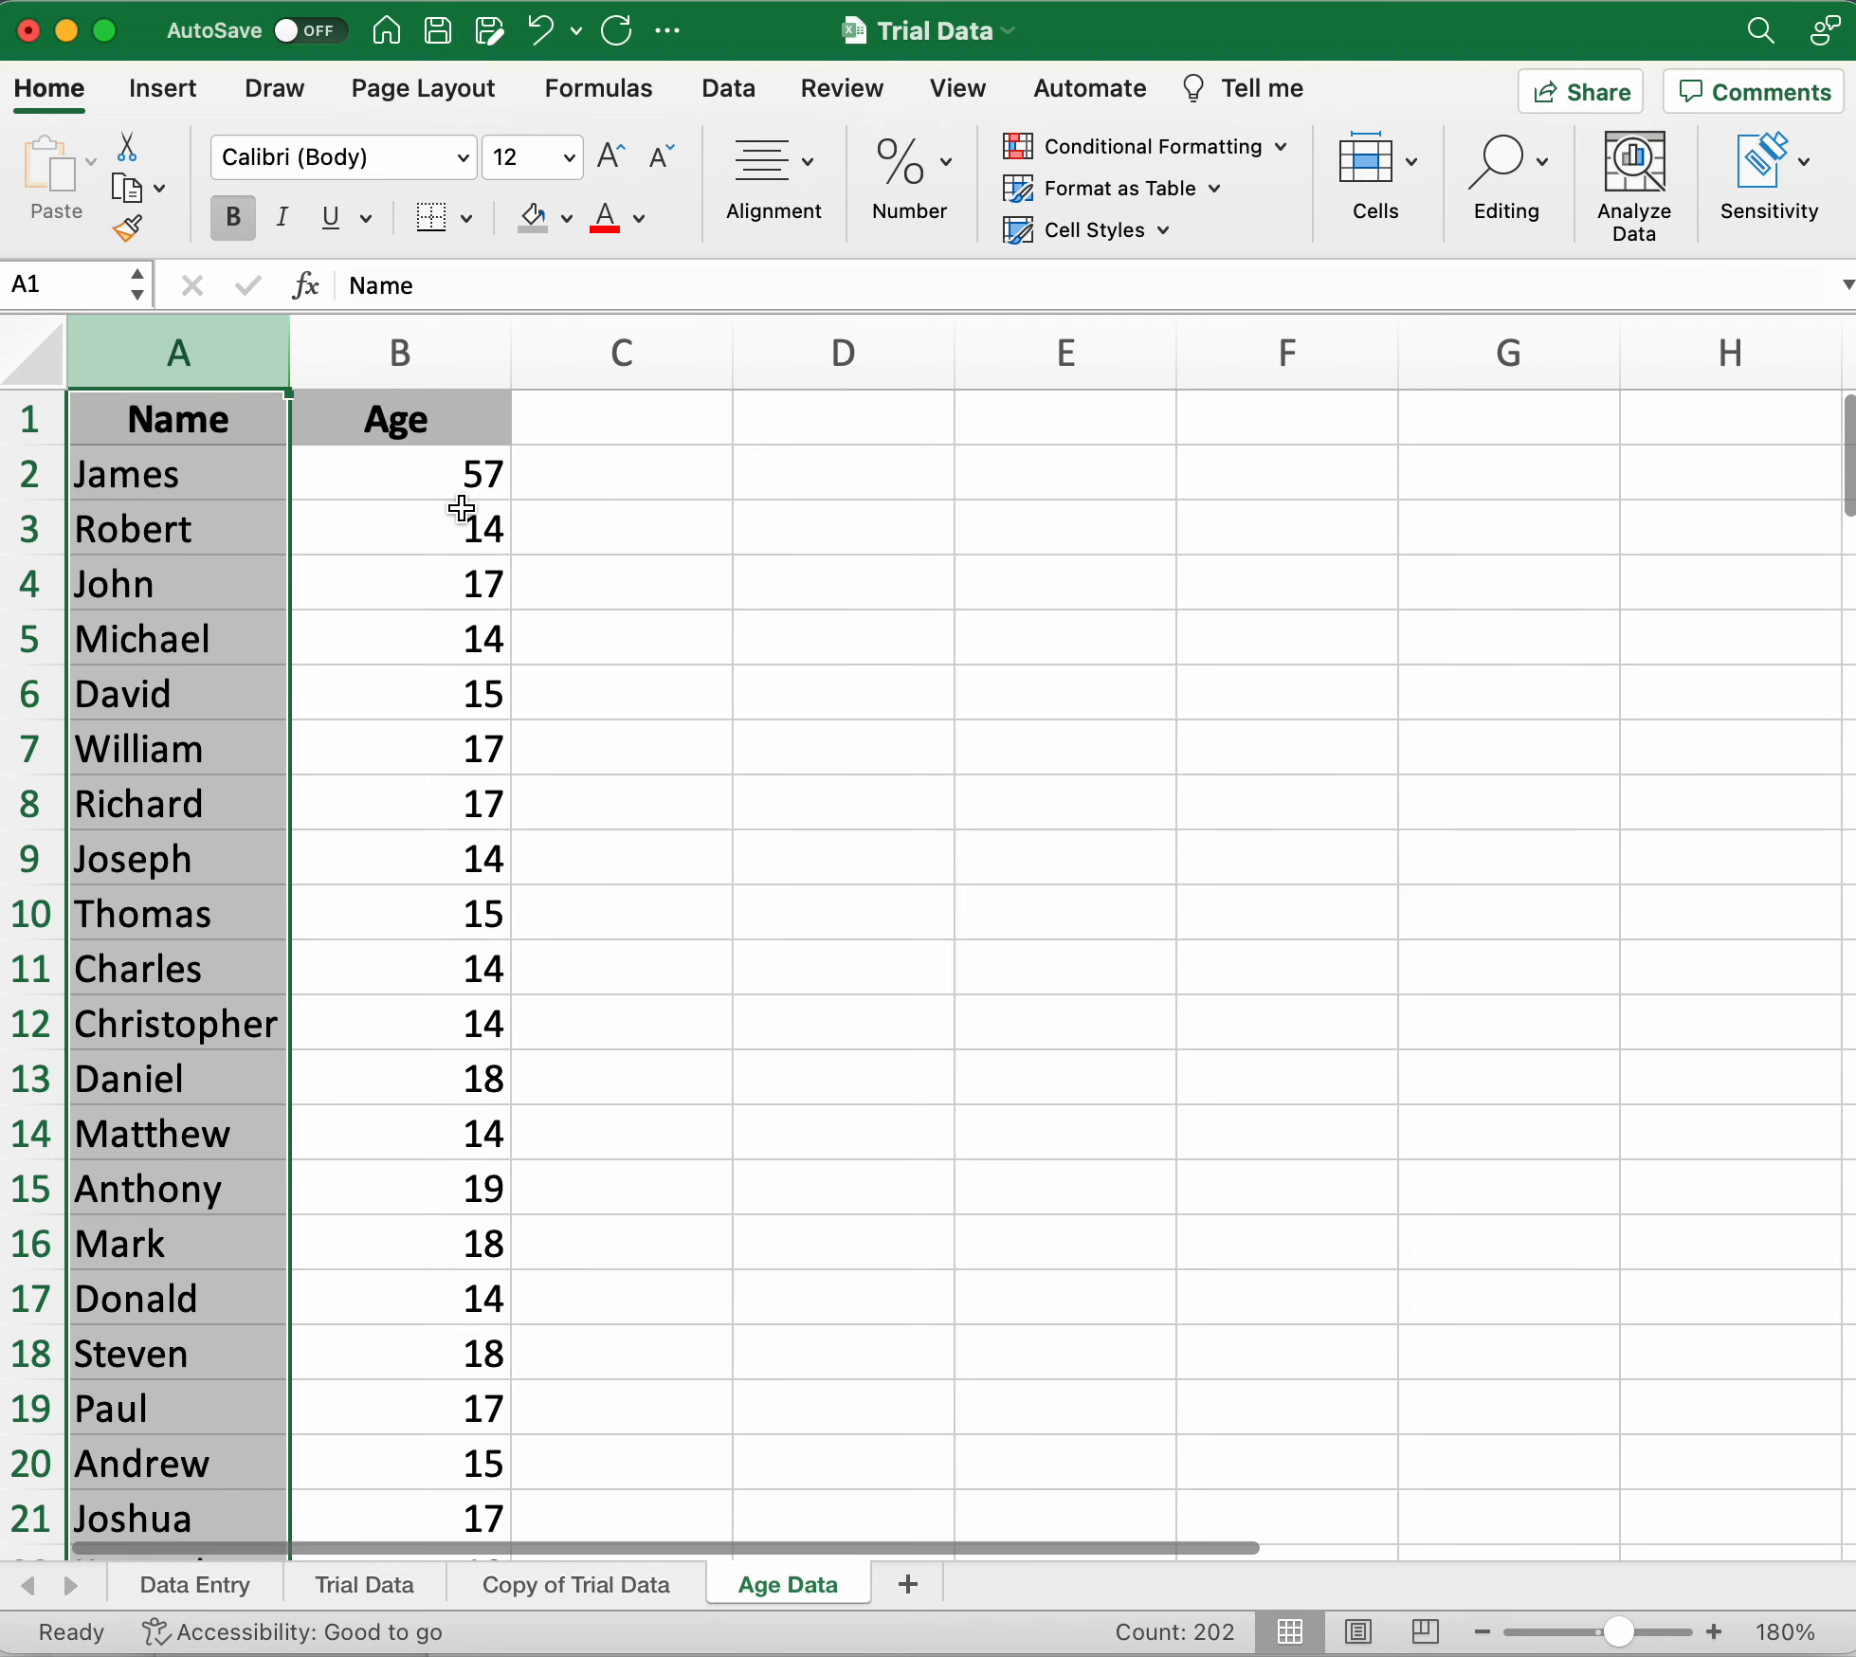
left_click(406, 352, "shift")
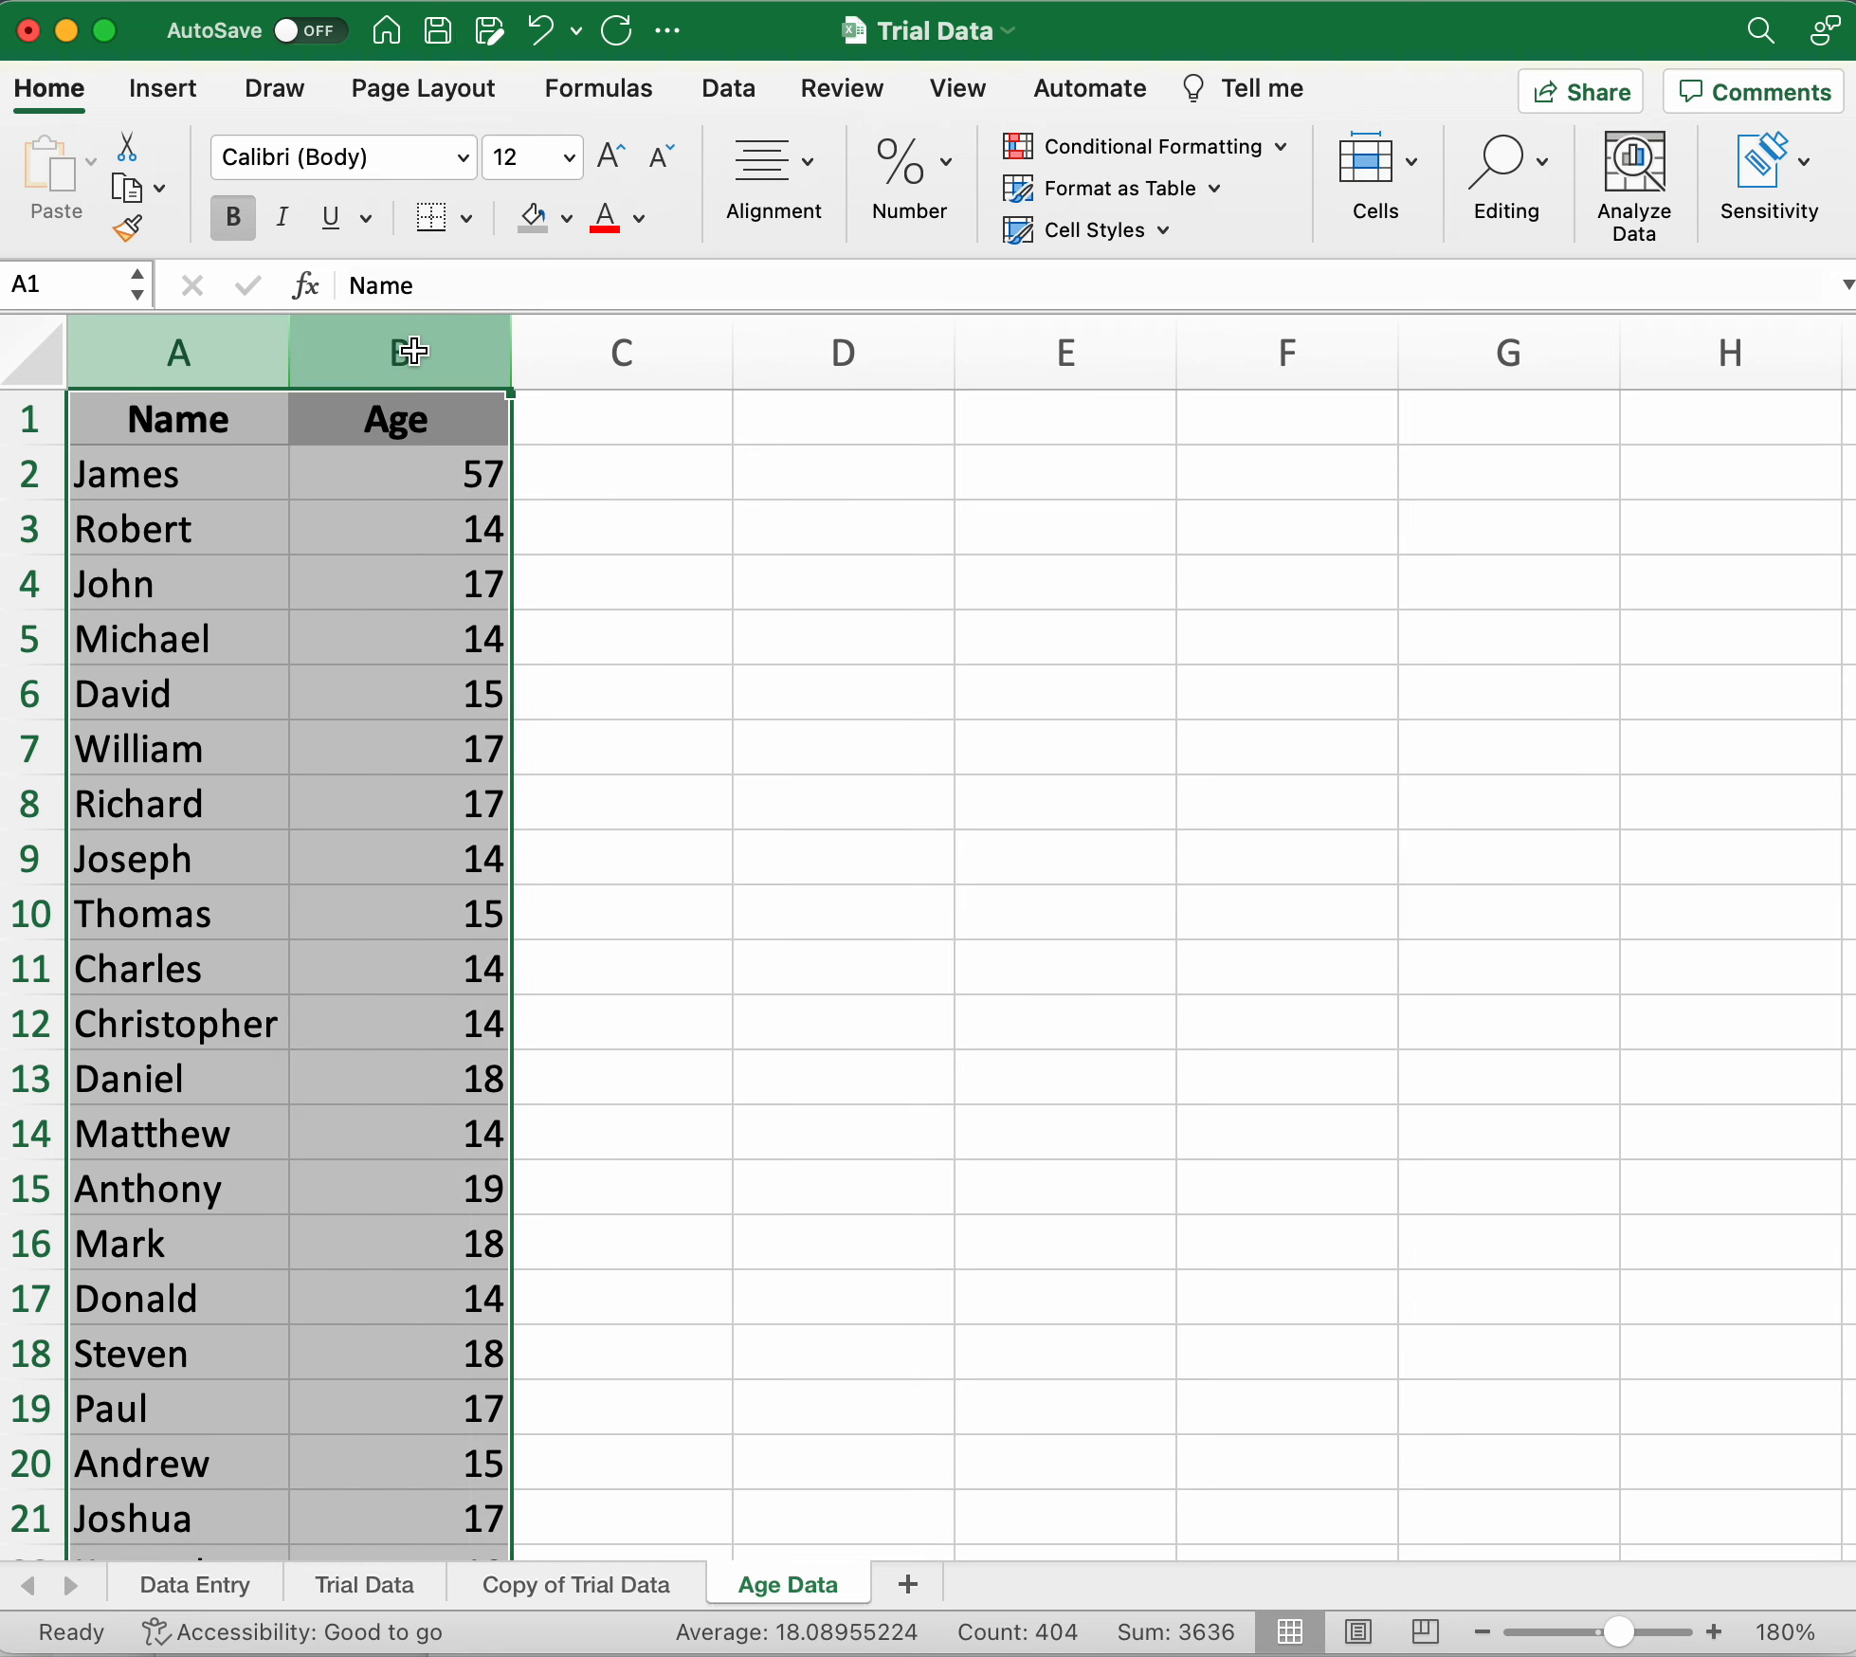
left_click(488, 609)
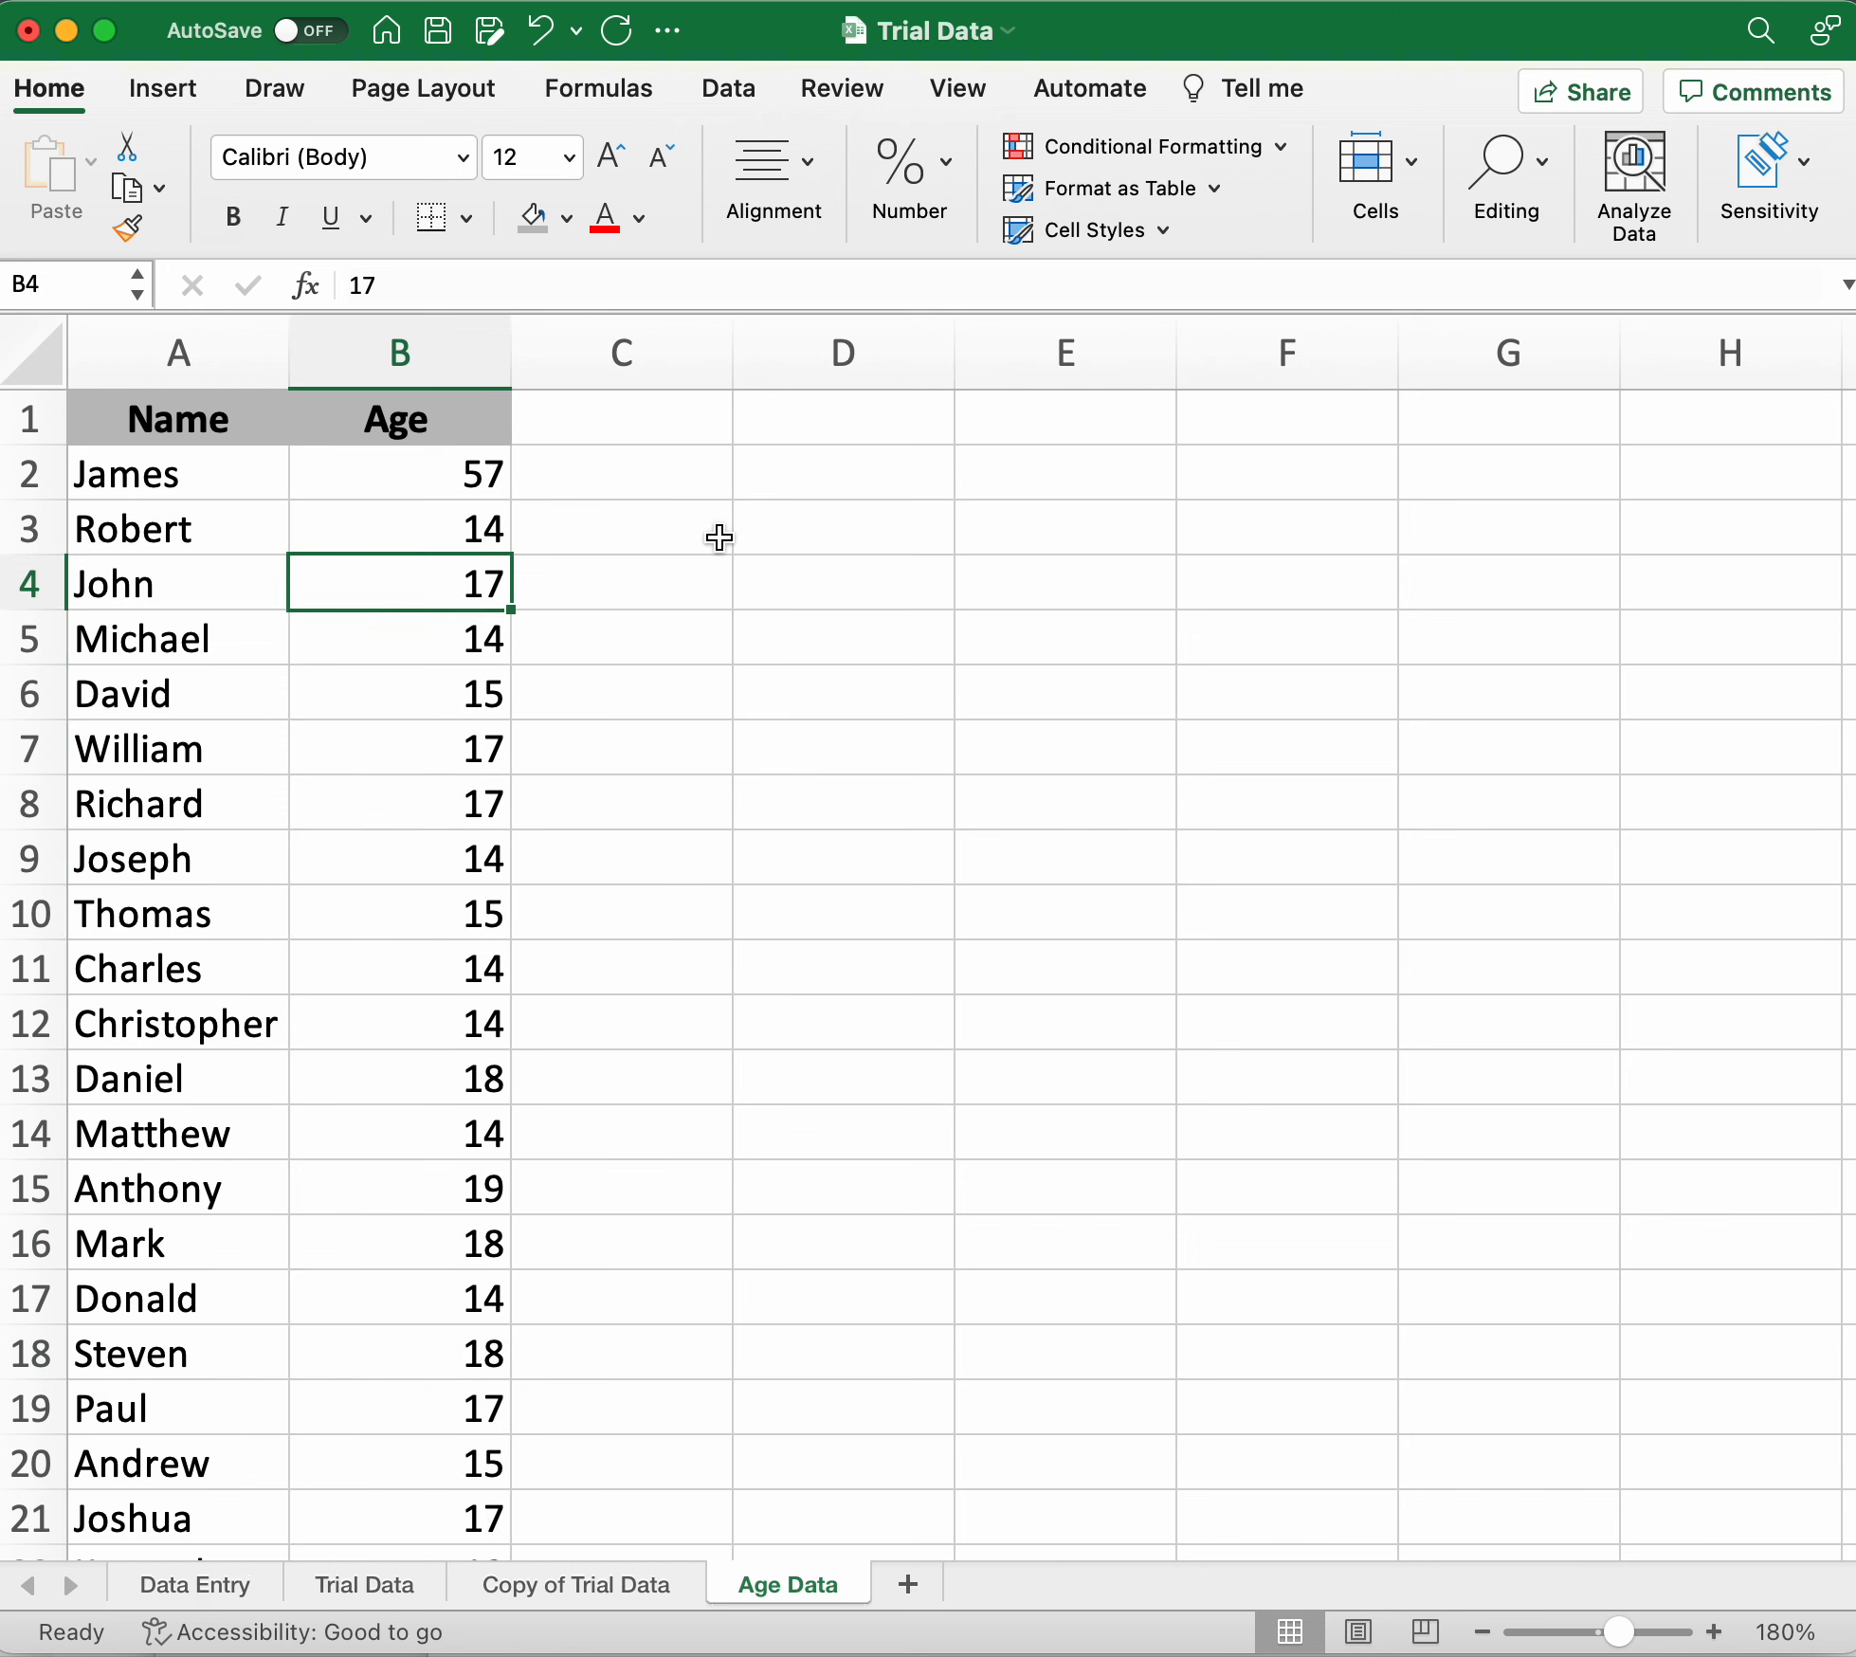
left_click(720, 530)
left_click_drag(182, 352, 400, 365)
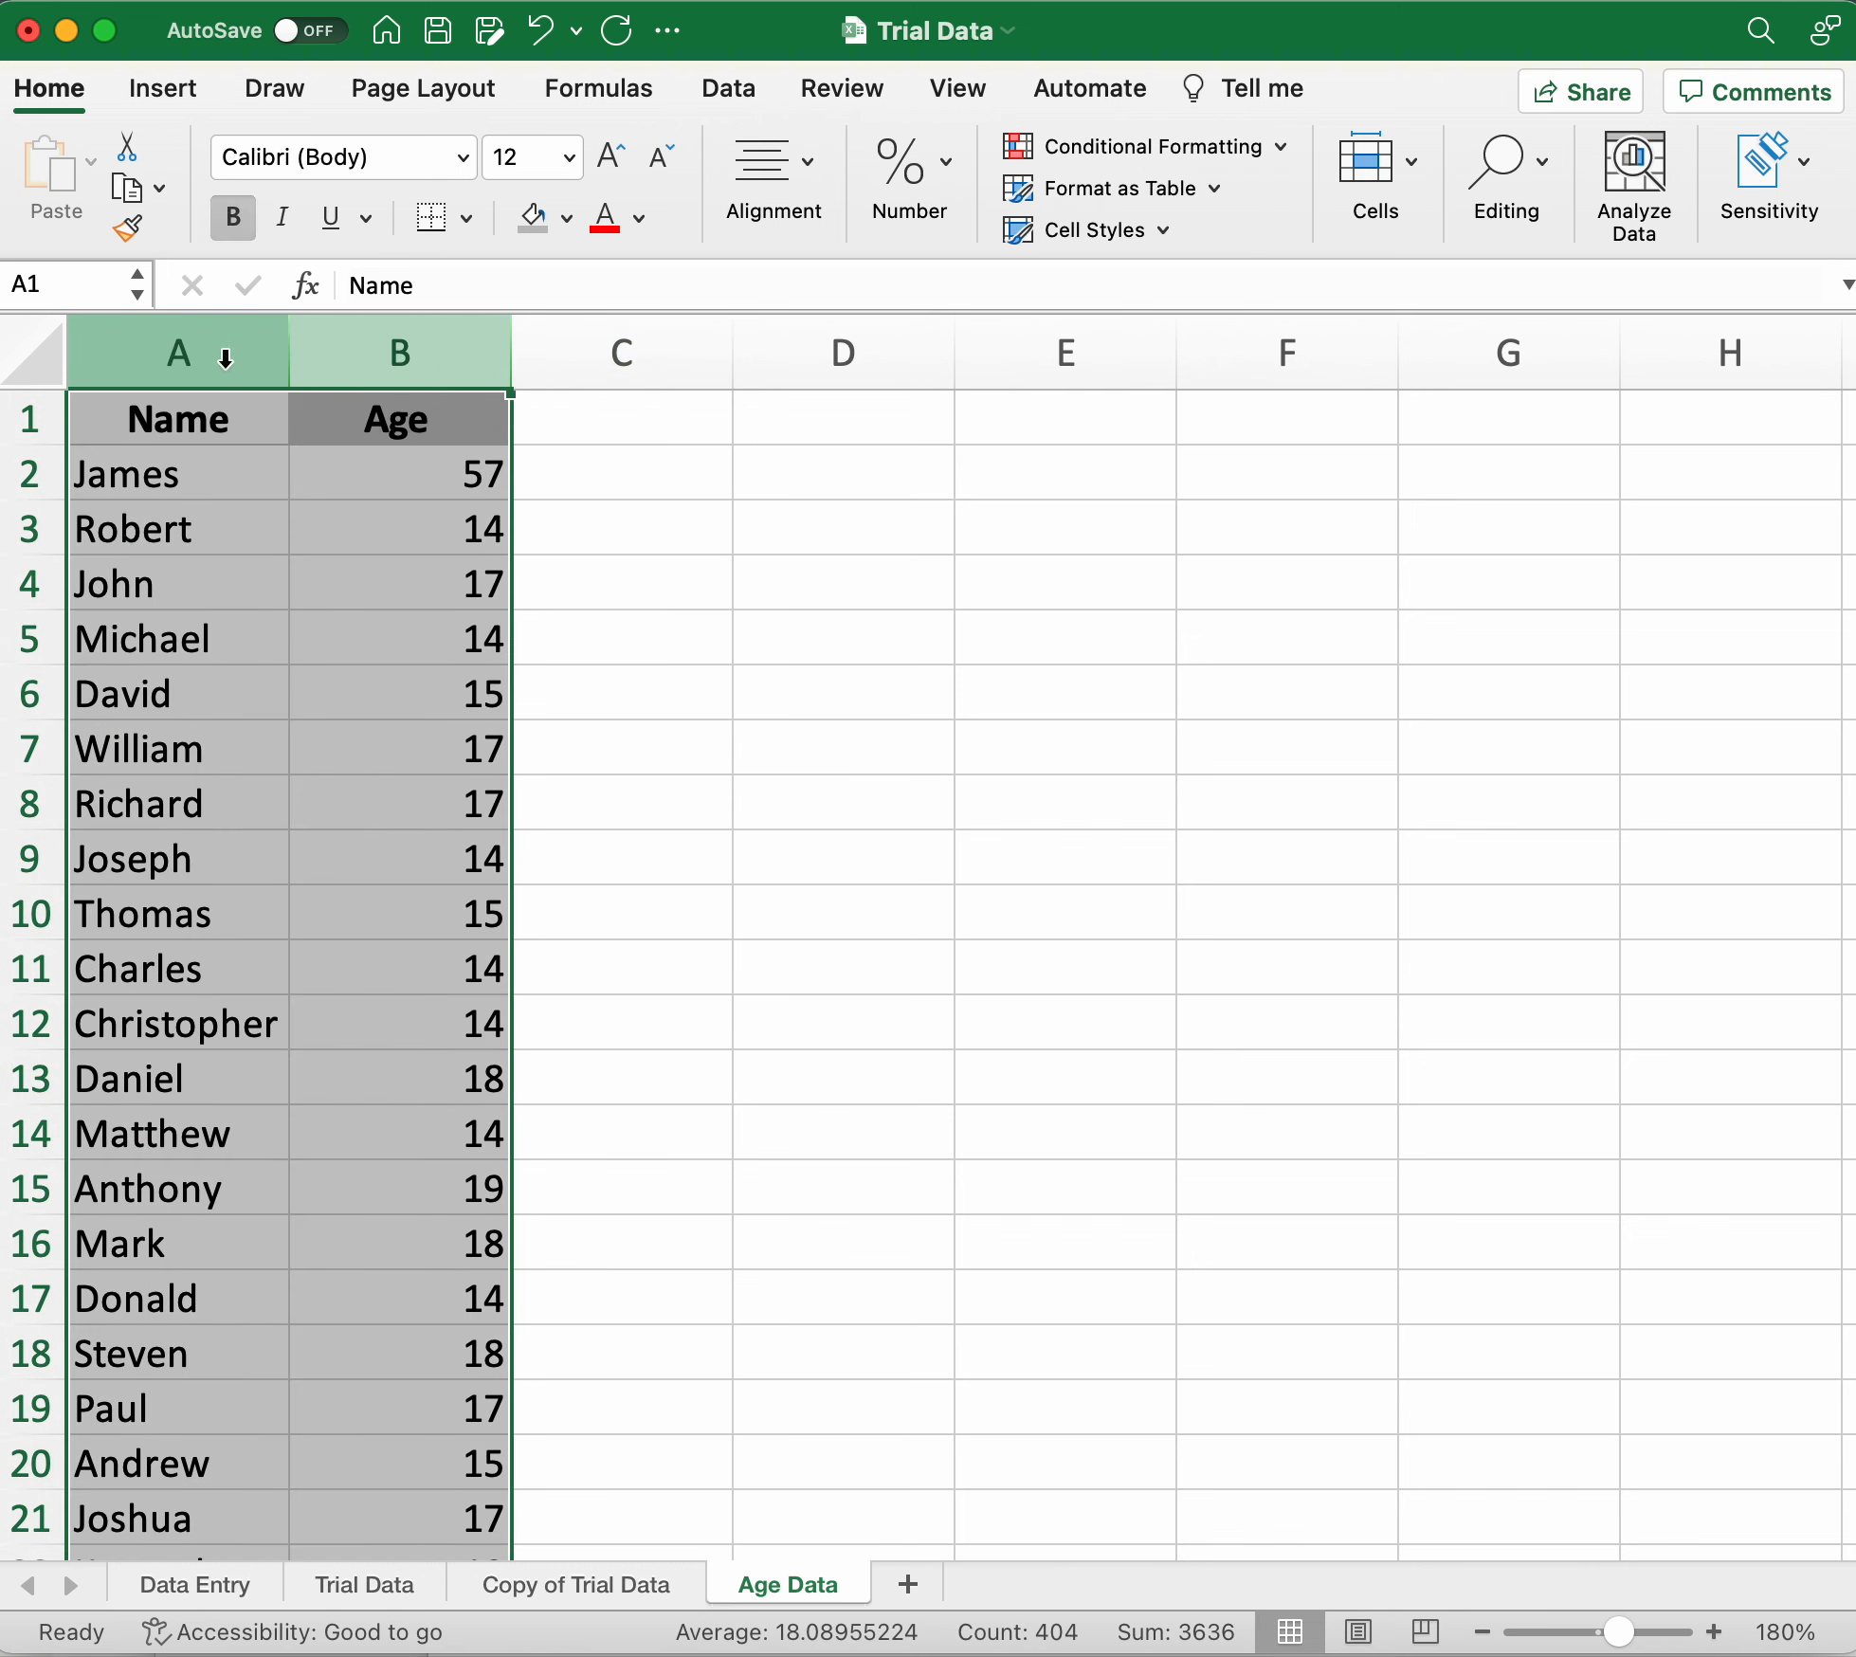
left_click(629, 433)
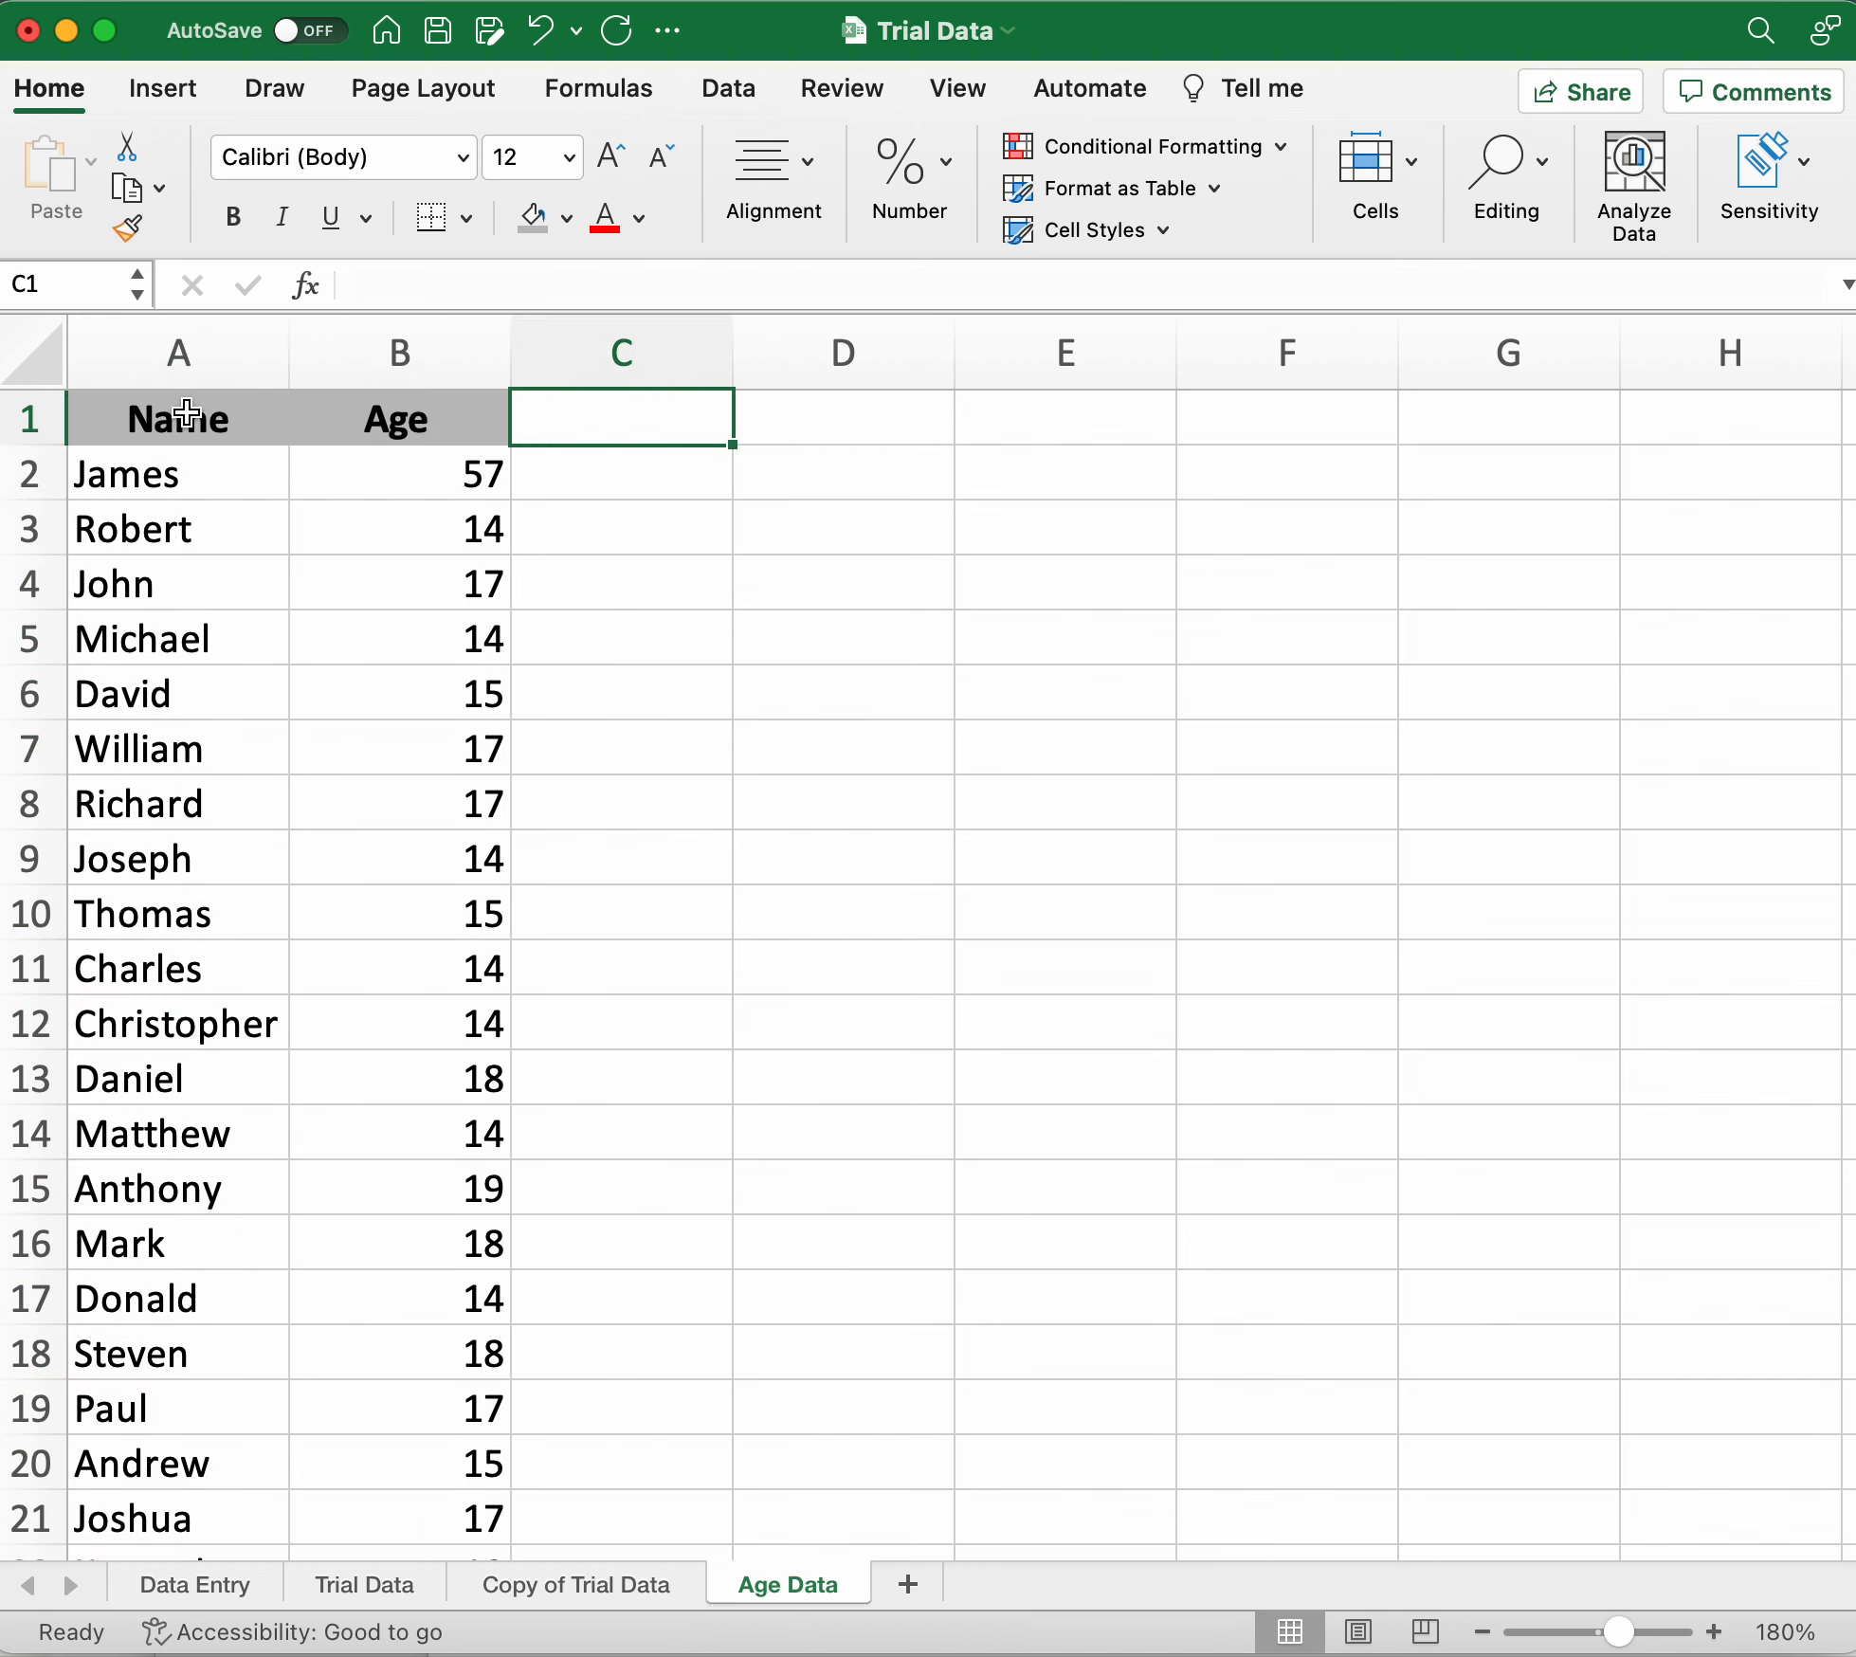
left_click(187, 411)
left_click_drag(187, 412, 456, 1131)
left_click(722, 1003)
Sort columns A and B by Name on values from A to Z, treating the first row as headers.
left_click_drag(163, 347, 430, 370)
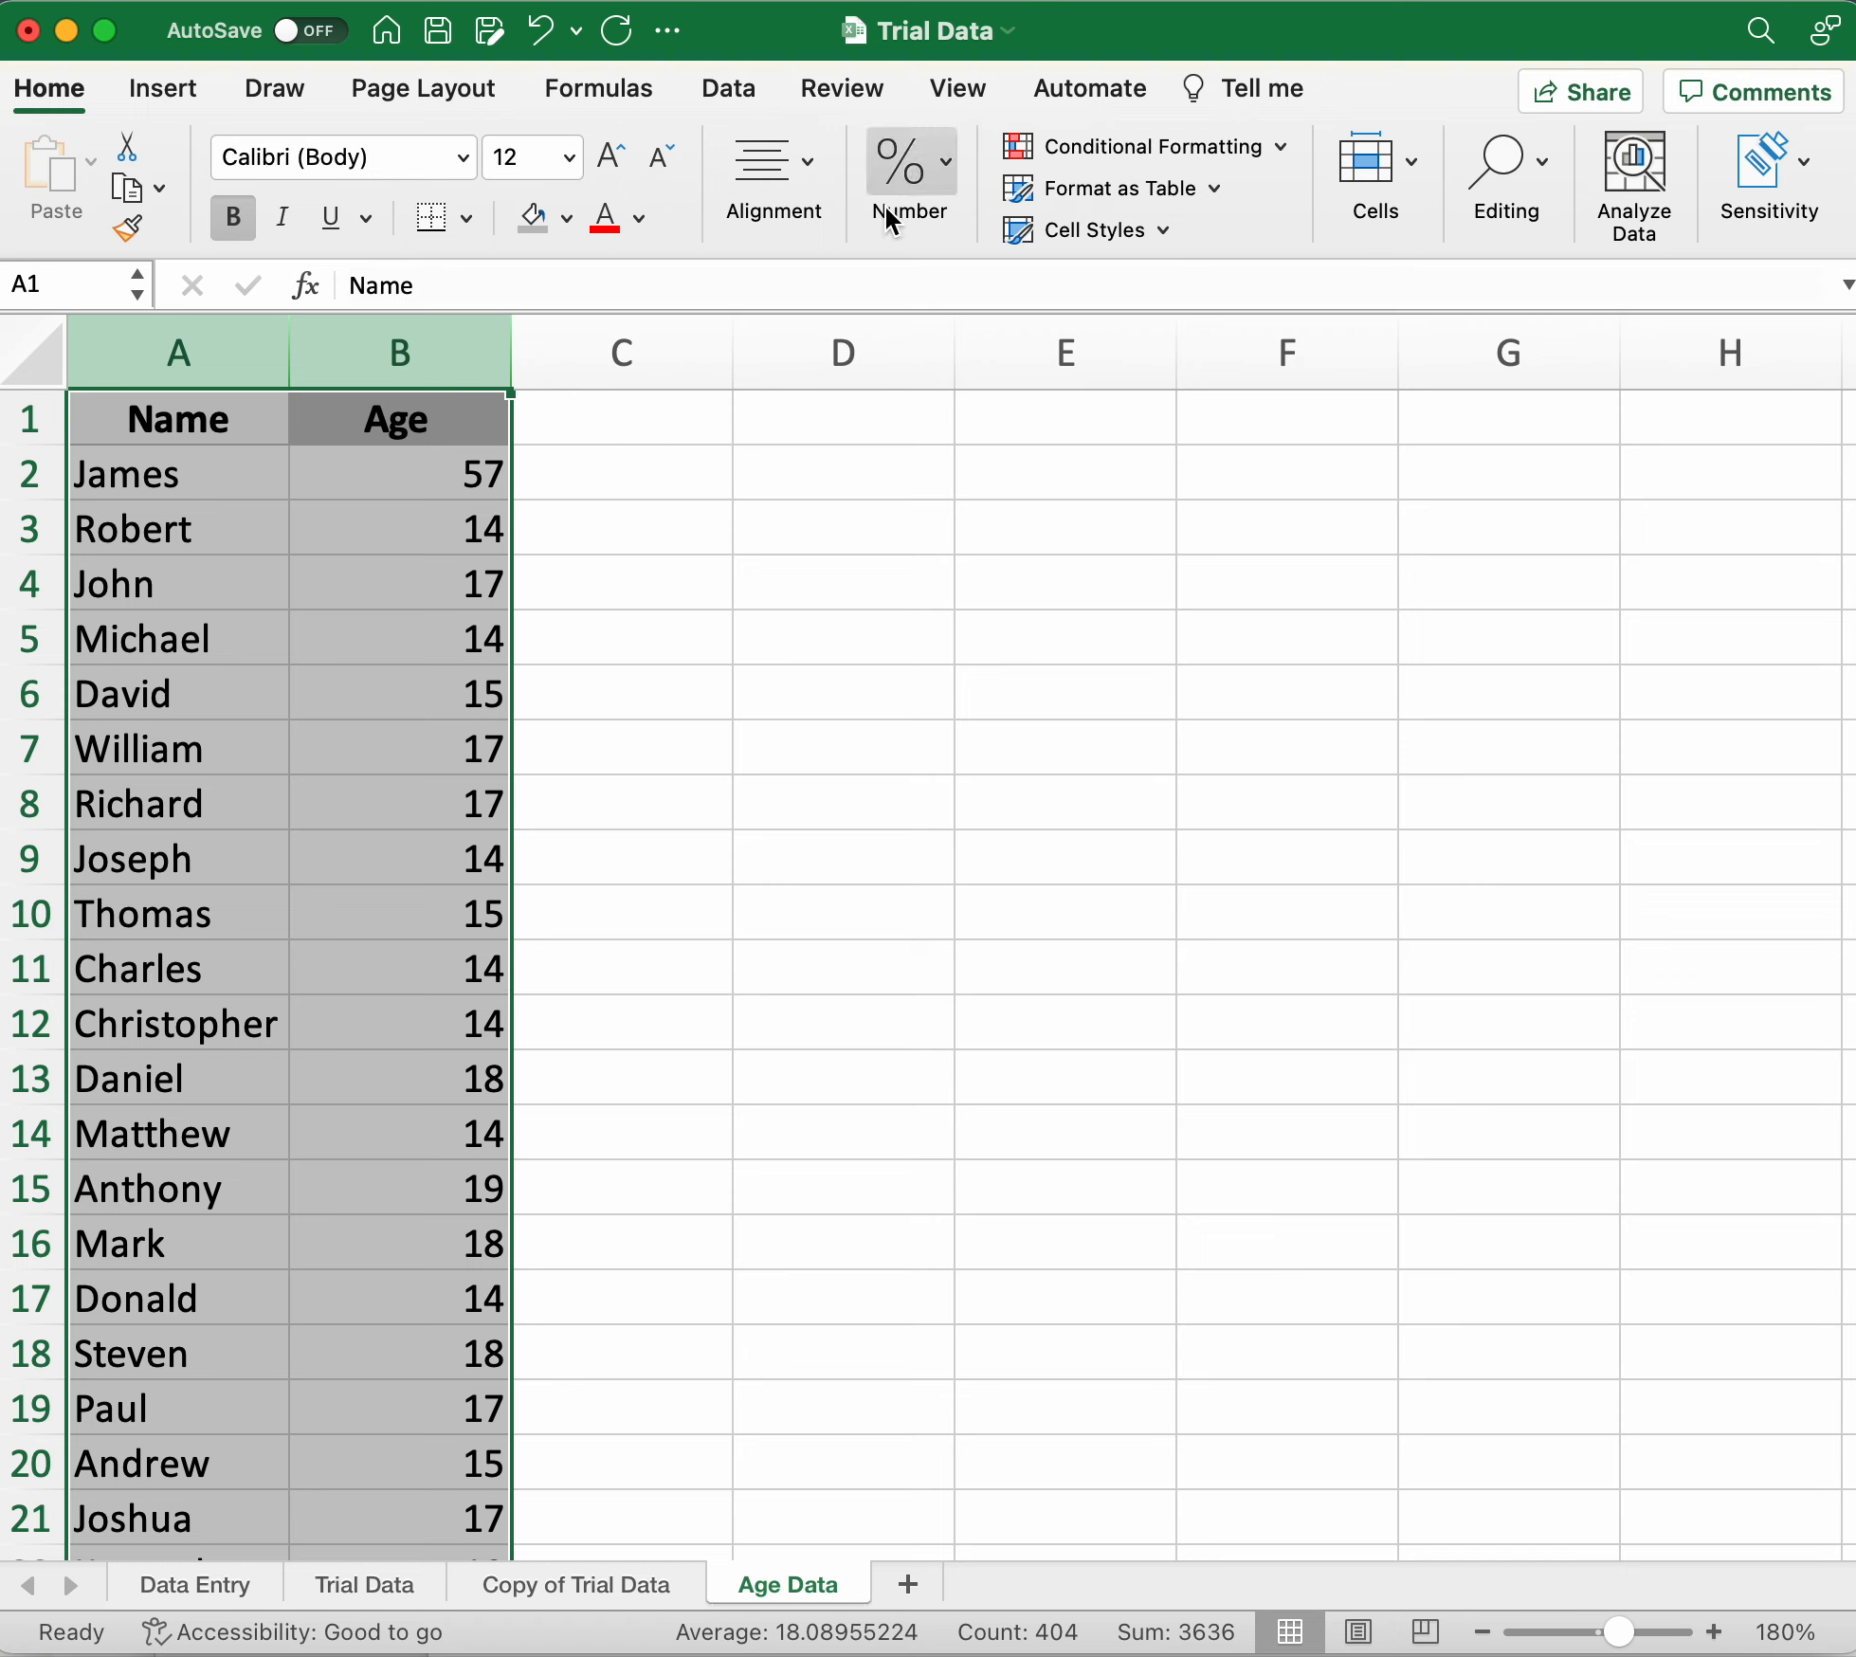
left_click(756, 85)
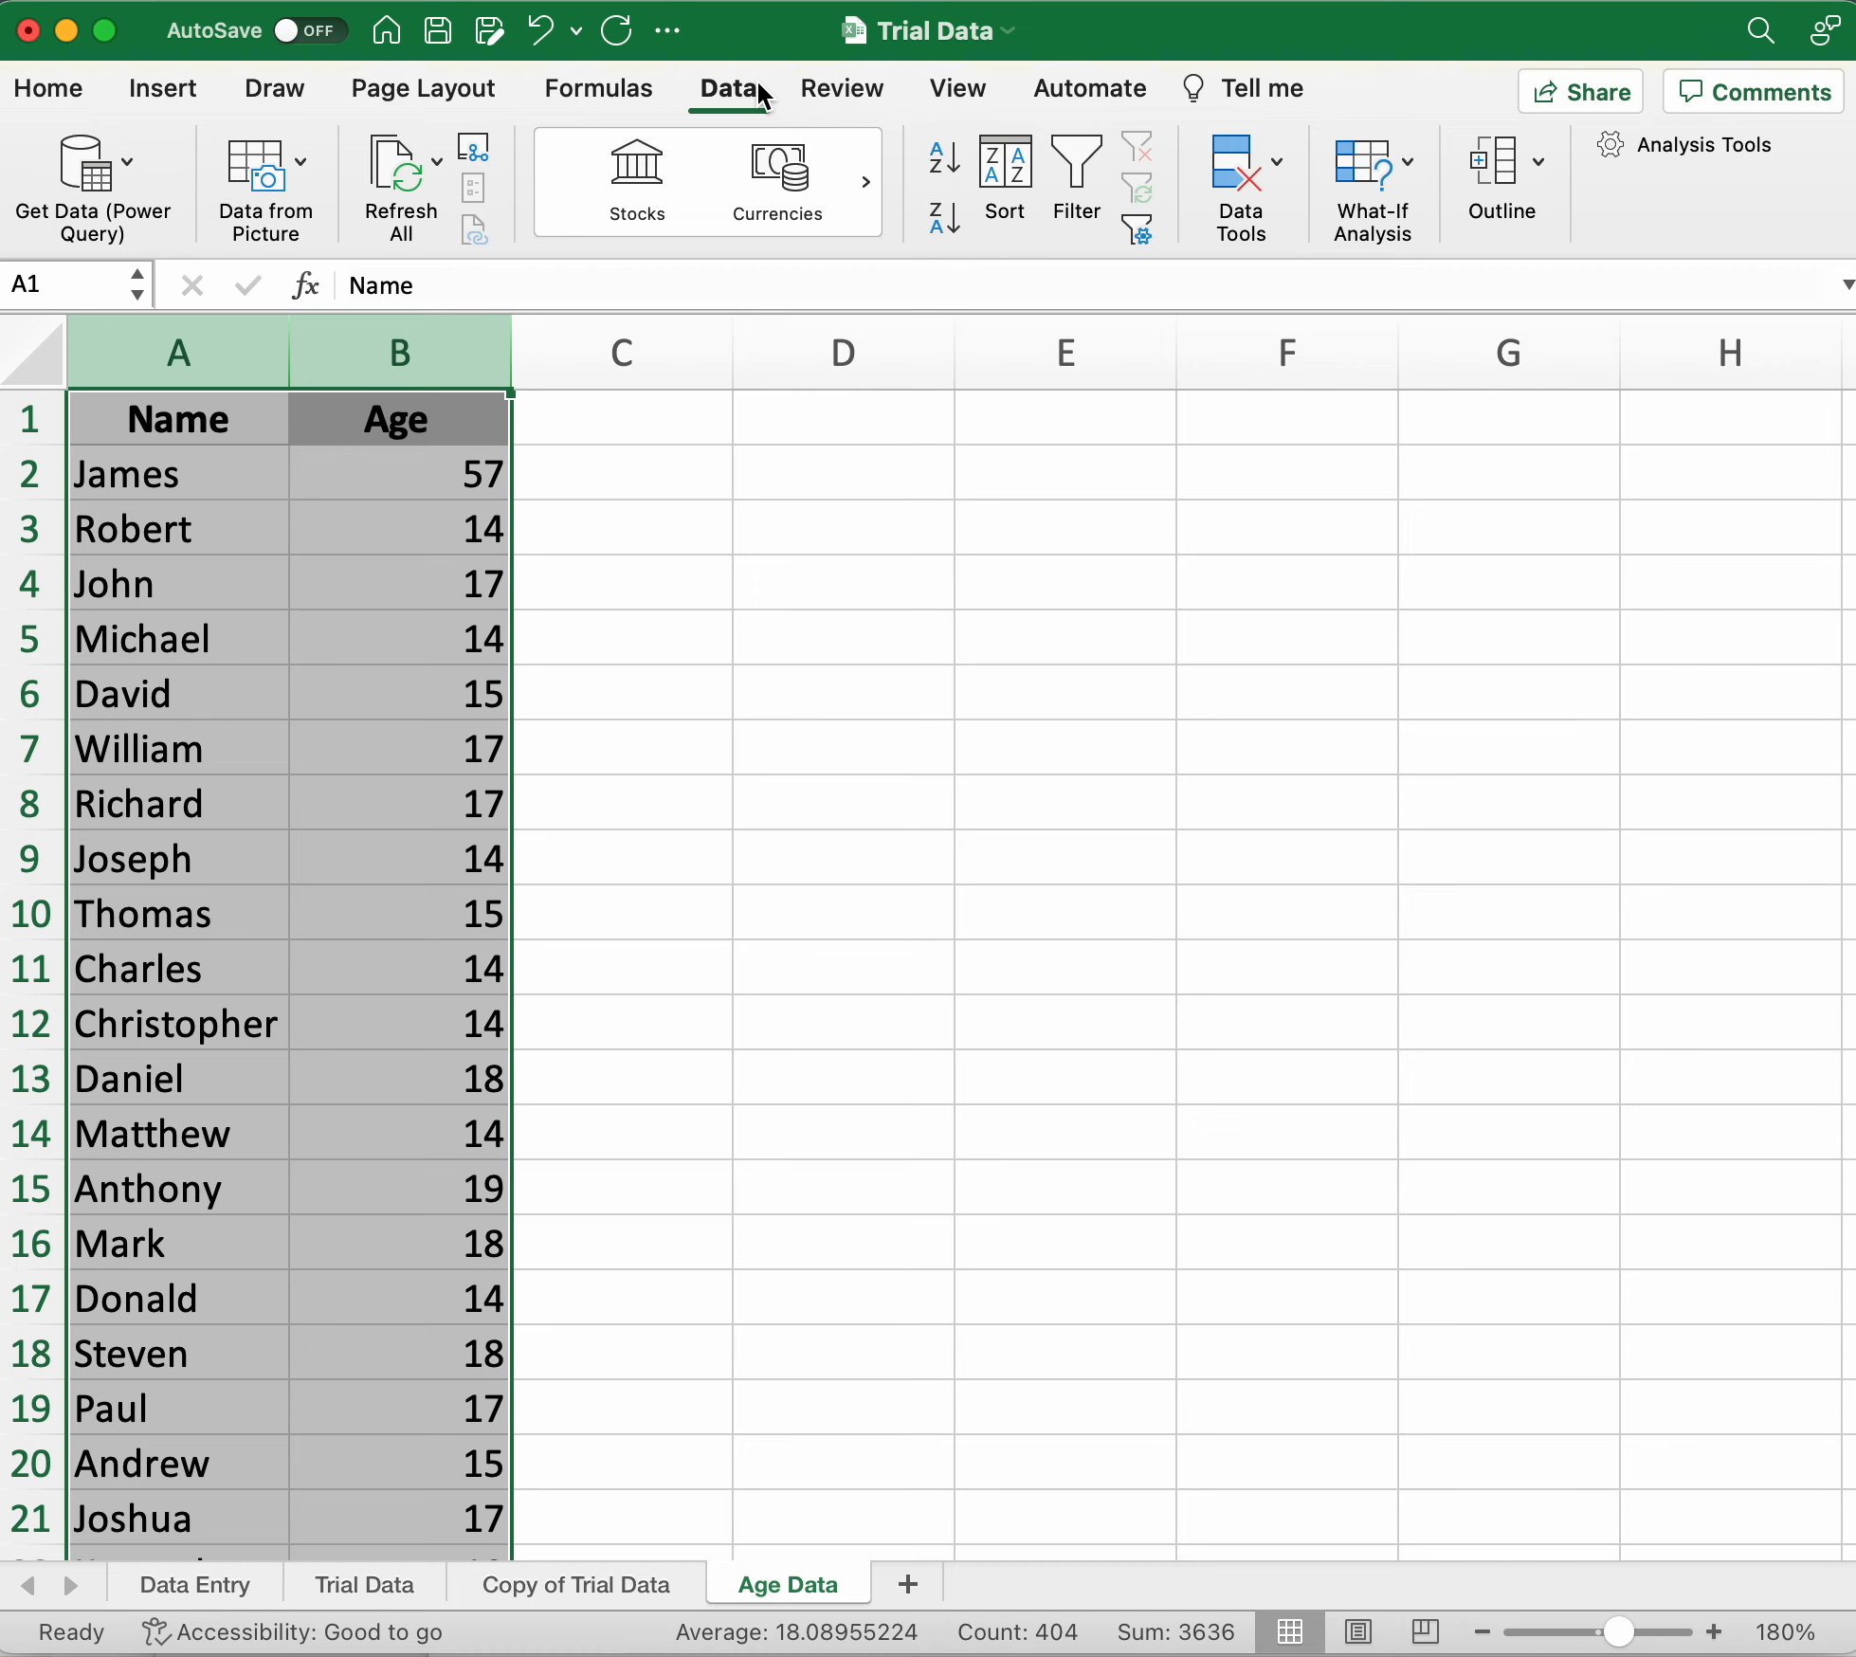
left_click(1019, 168)
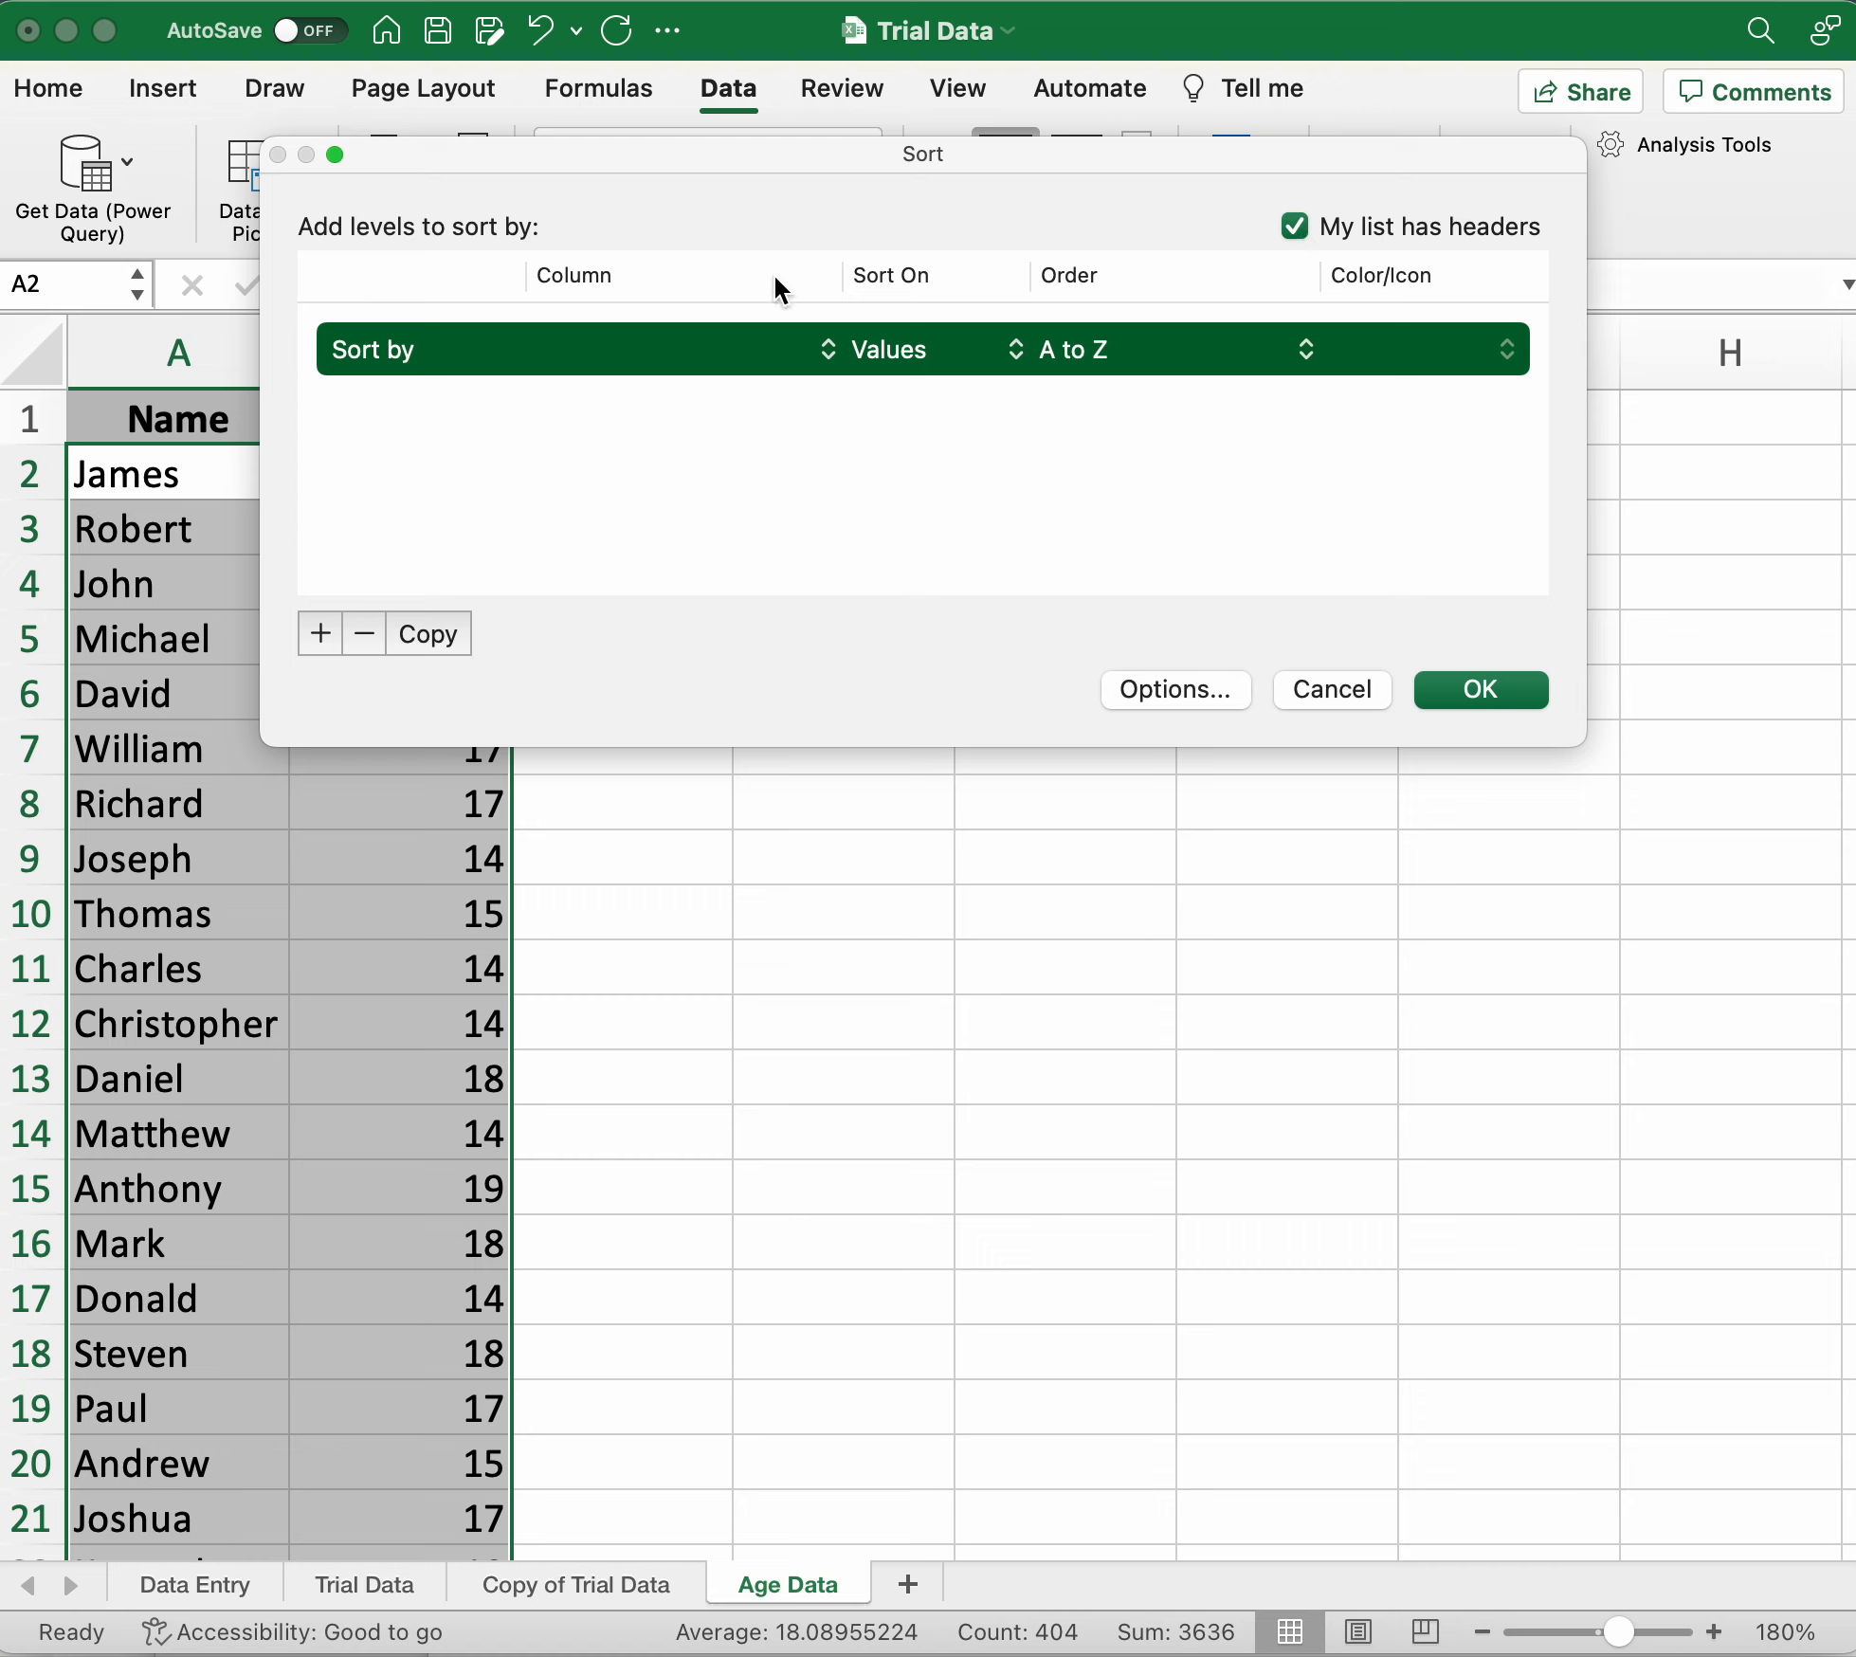
left_click(733, 366)
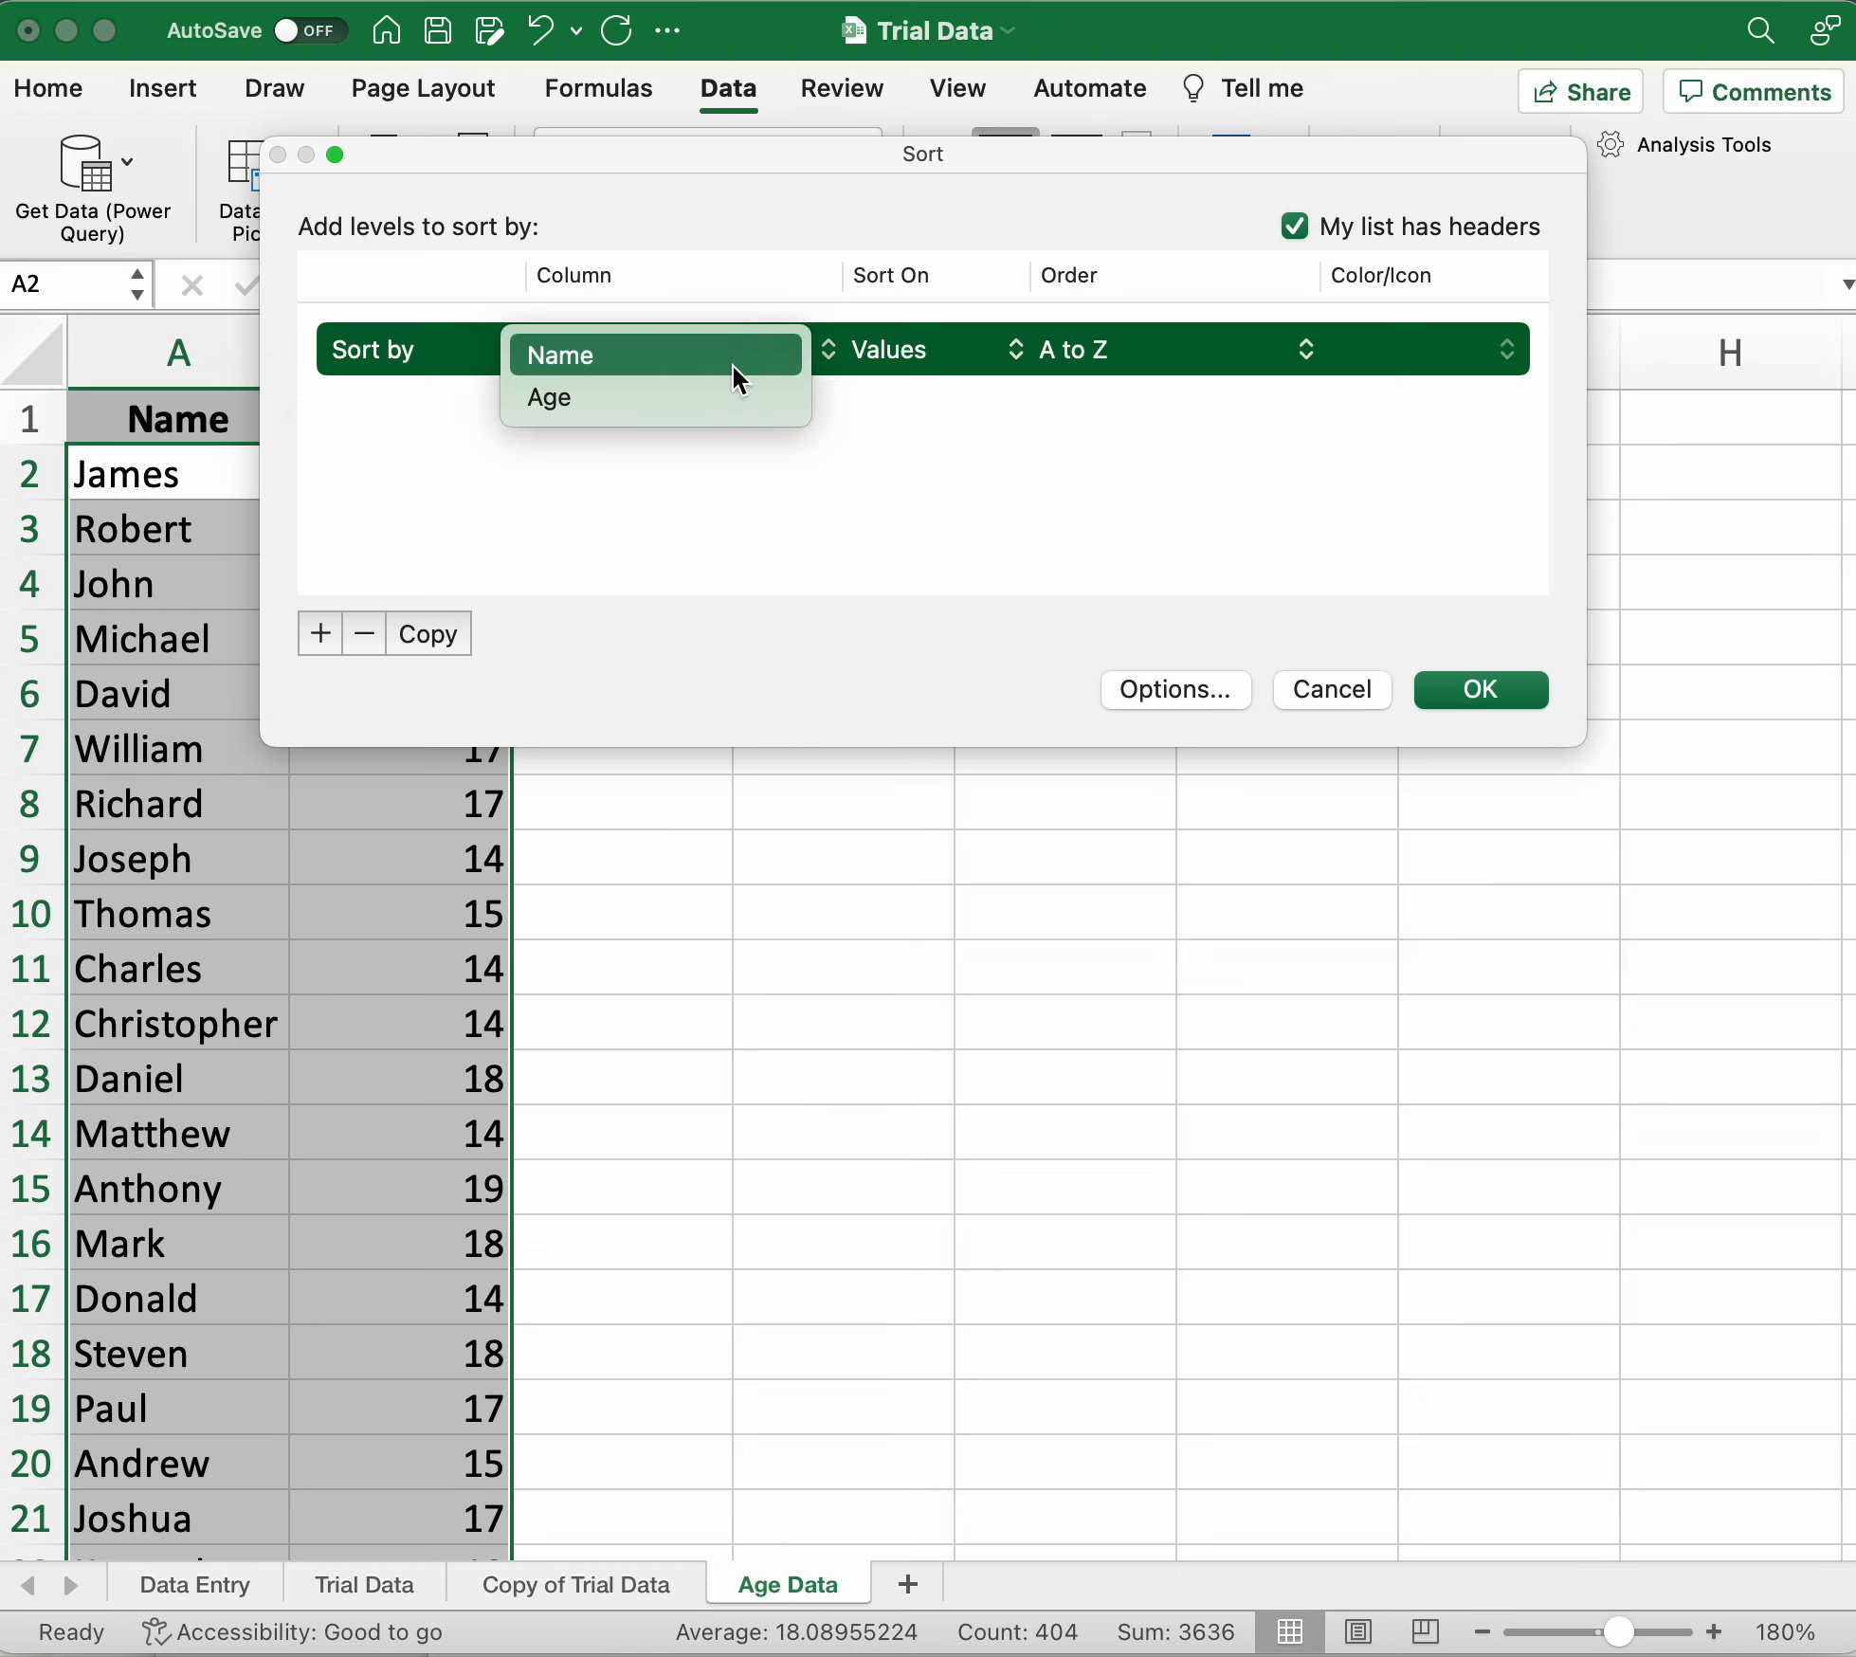
left_click(616, 377)
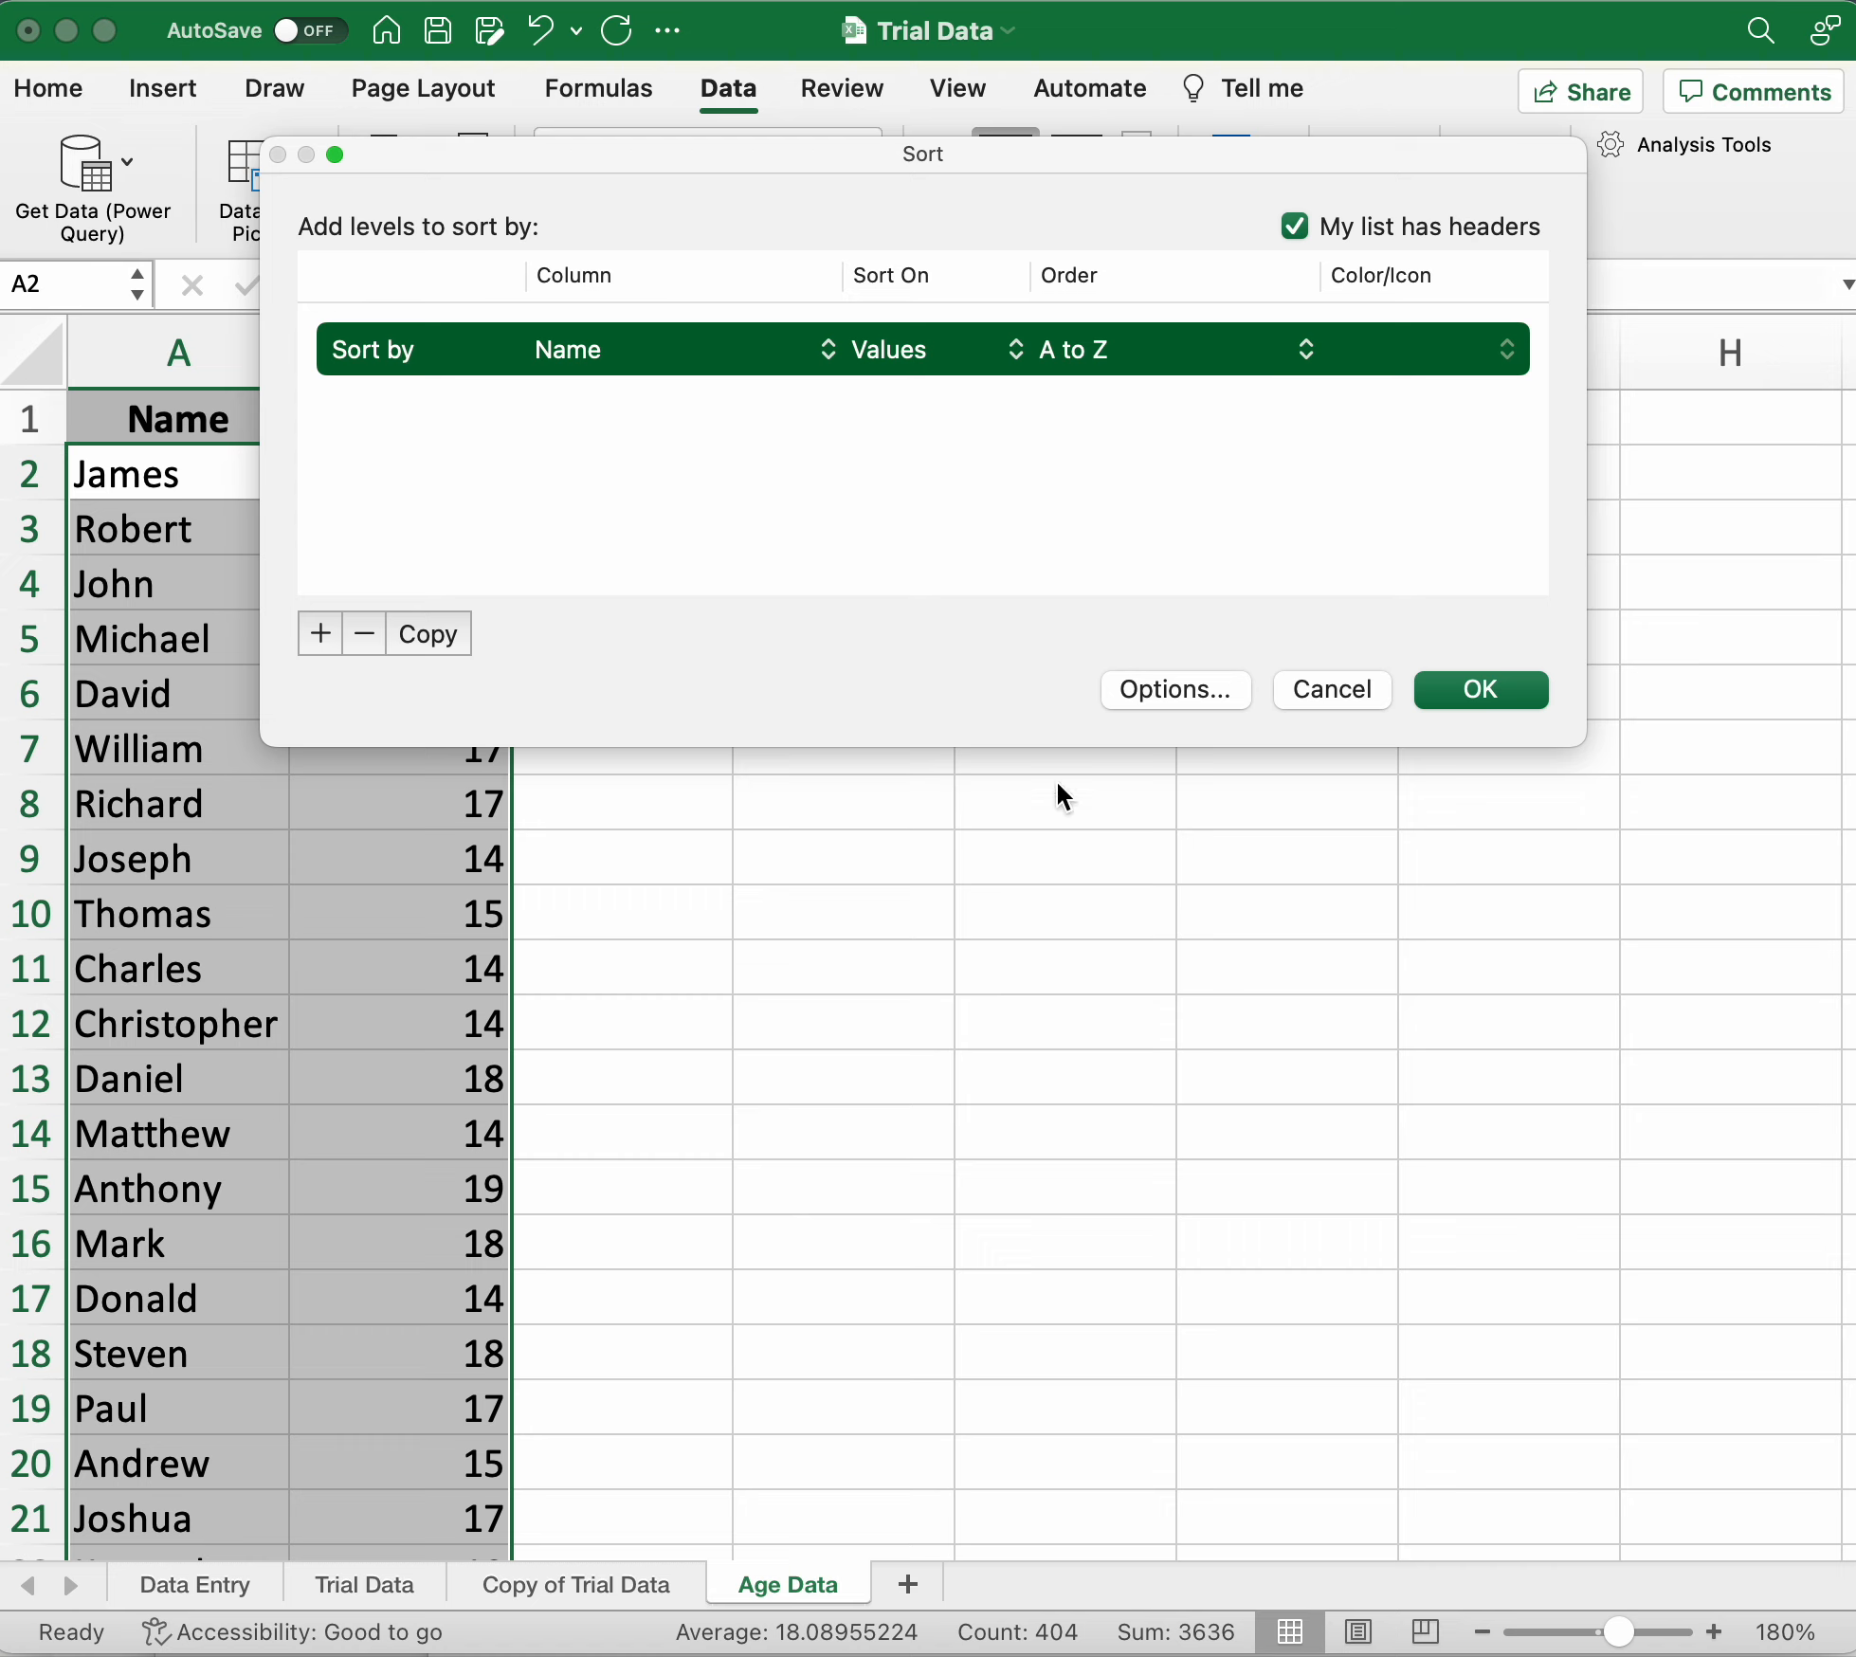
left_click(1477, 689)
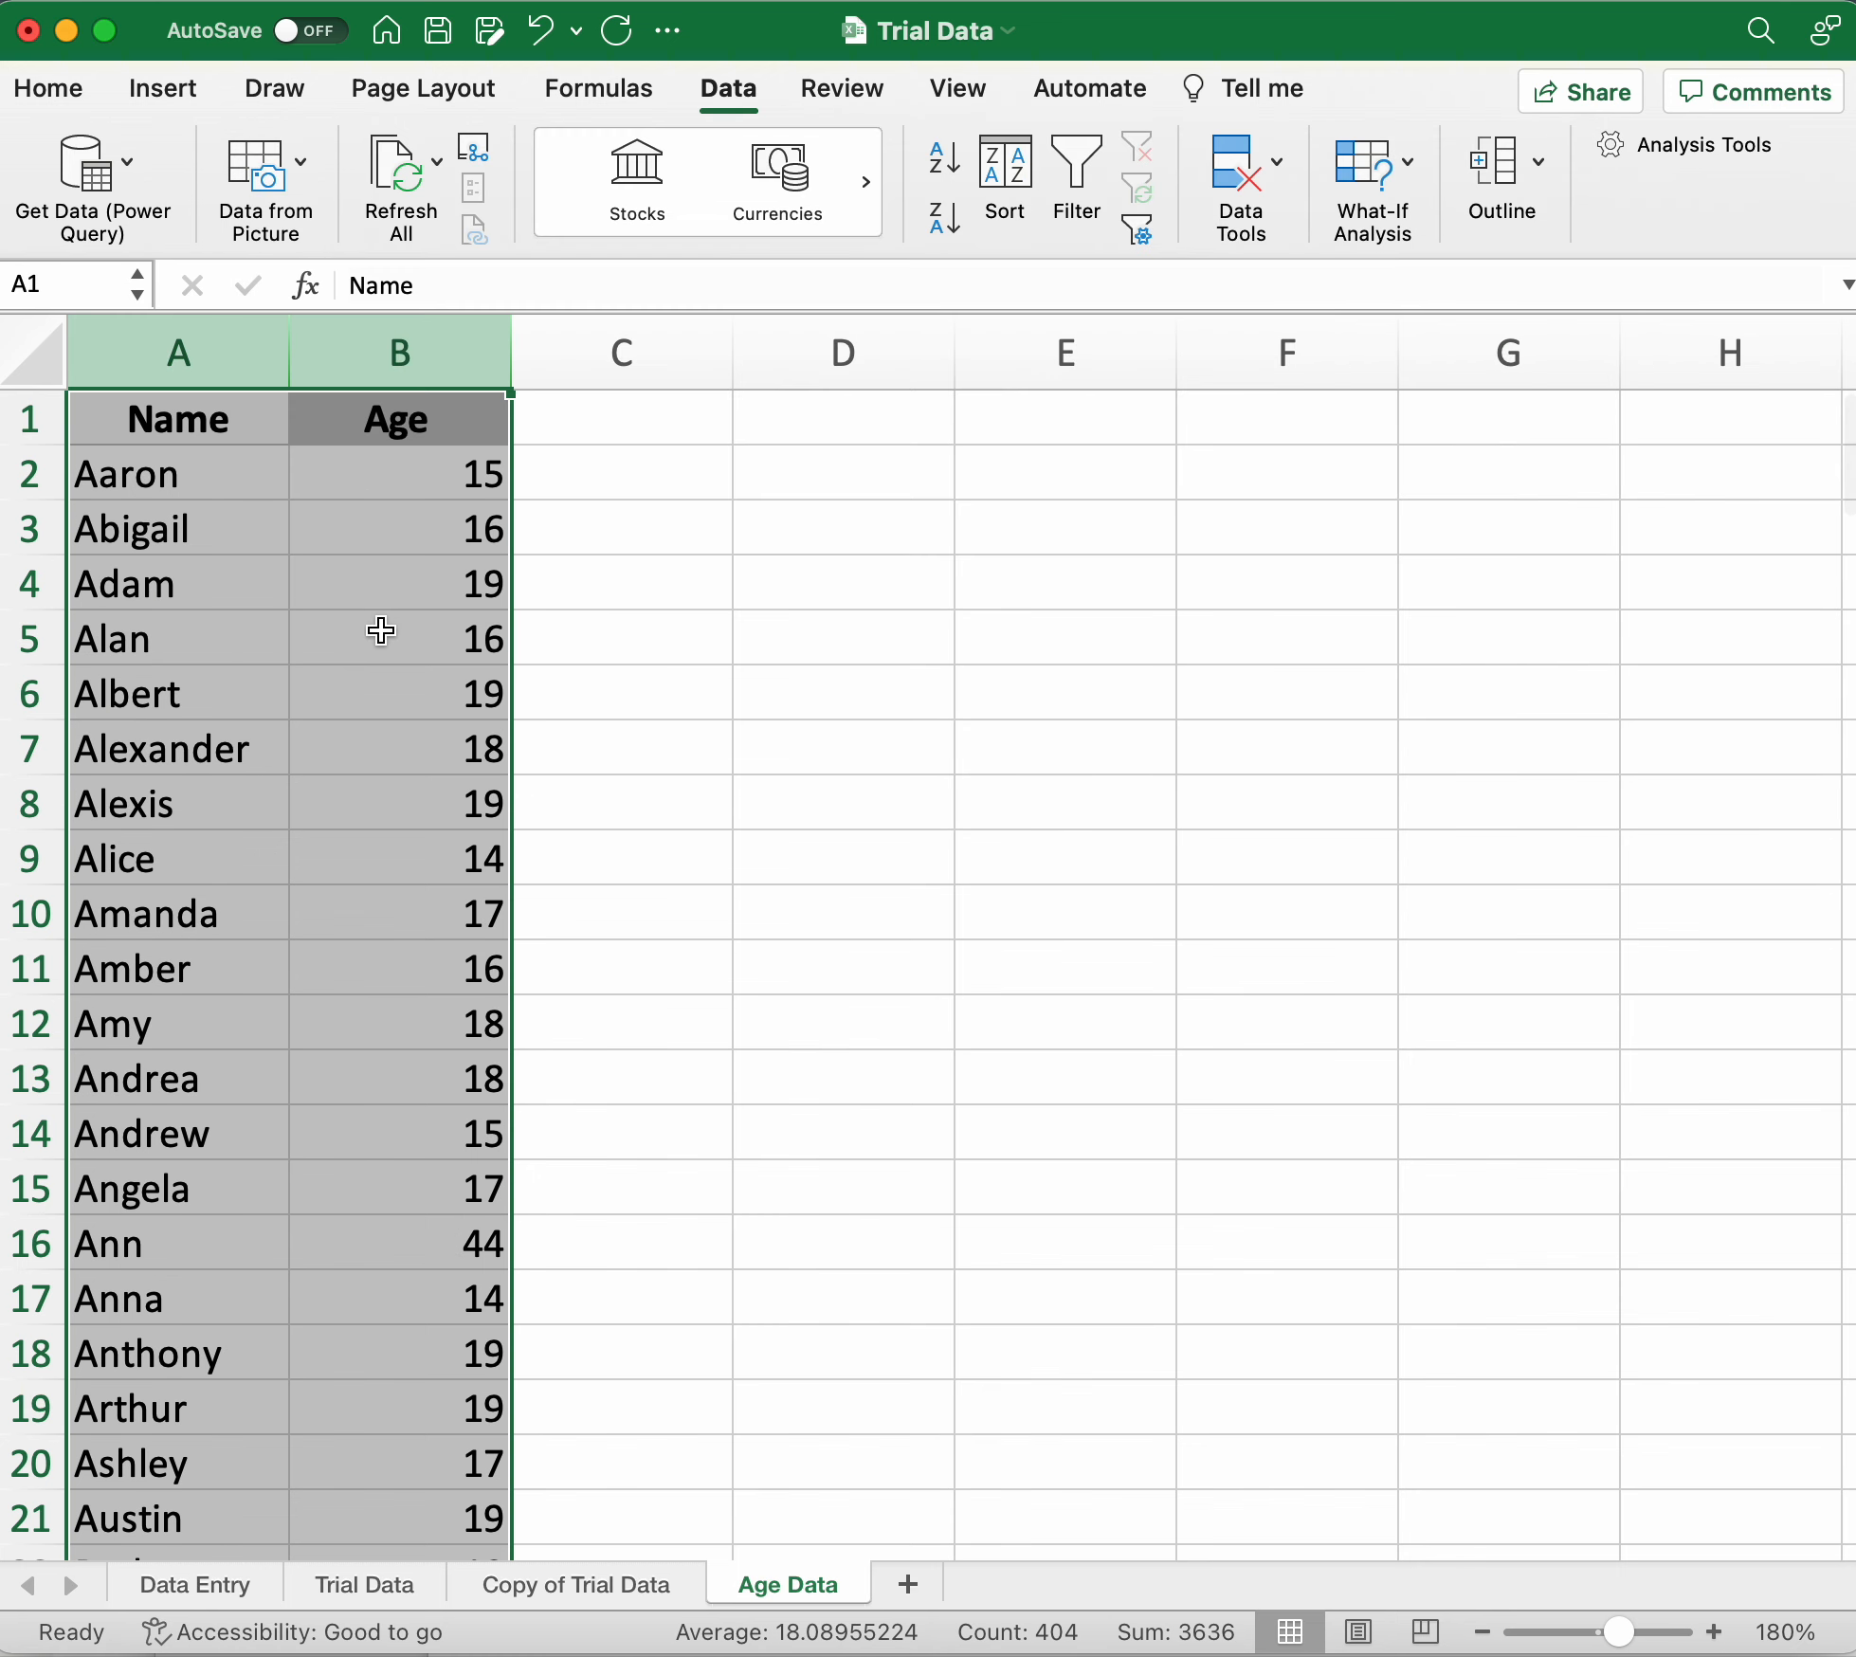
Examine the sorted list and check that the name and age in row 88 still belong together.
left_click(215, 807)
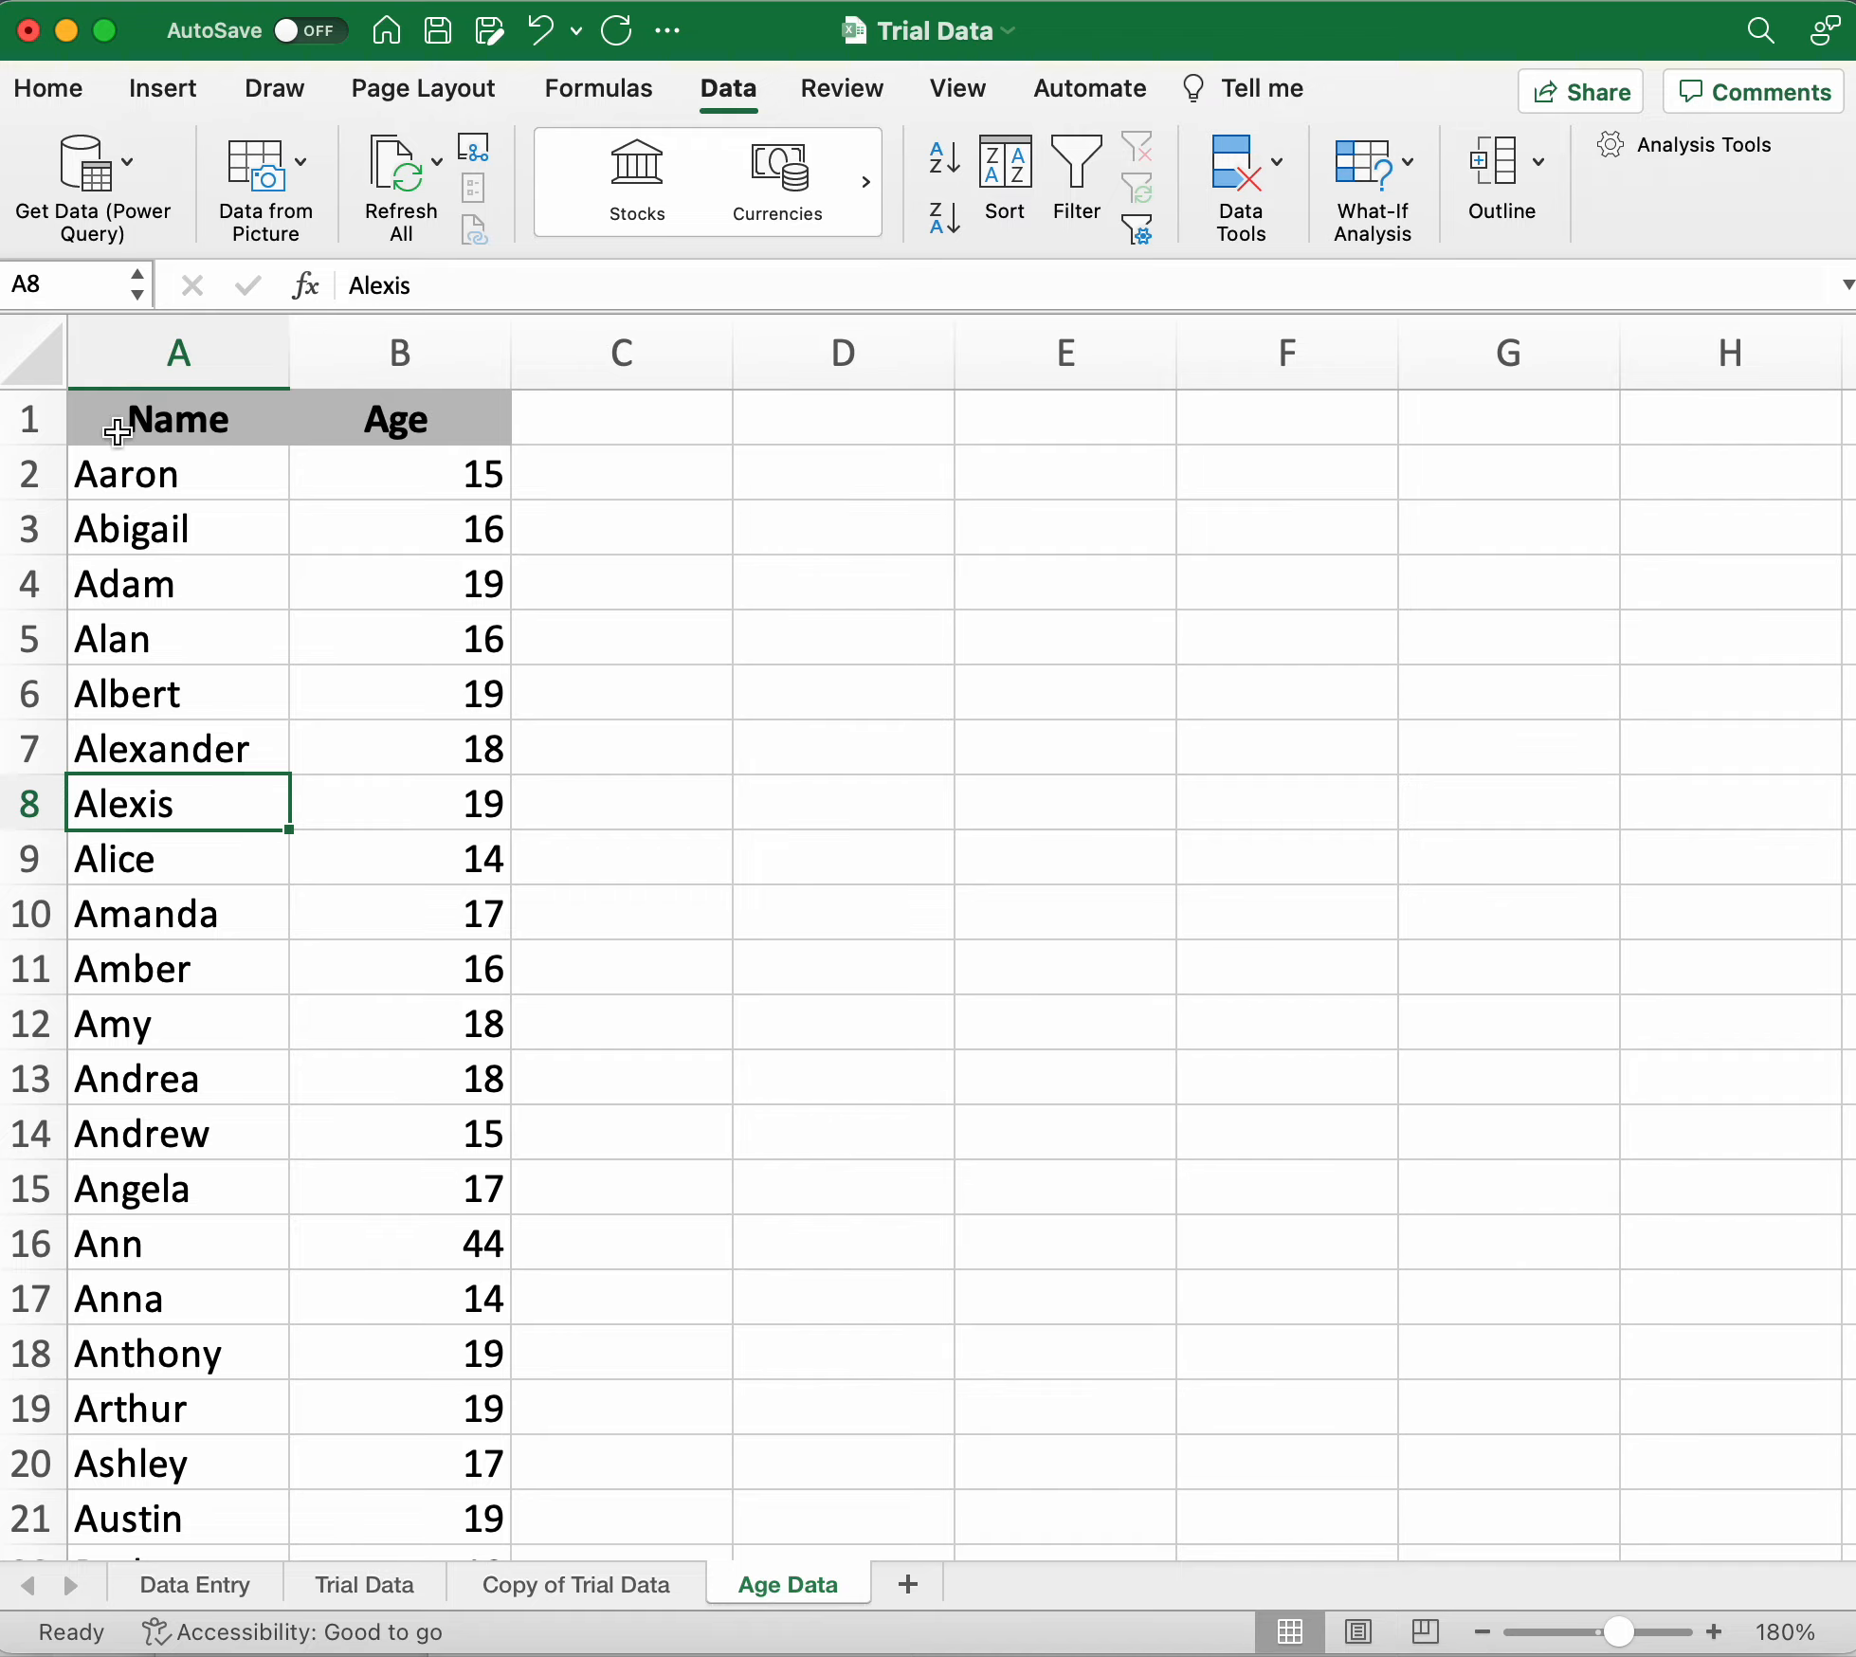
scroll(160, 1007, "down", 20)
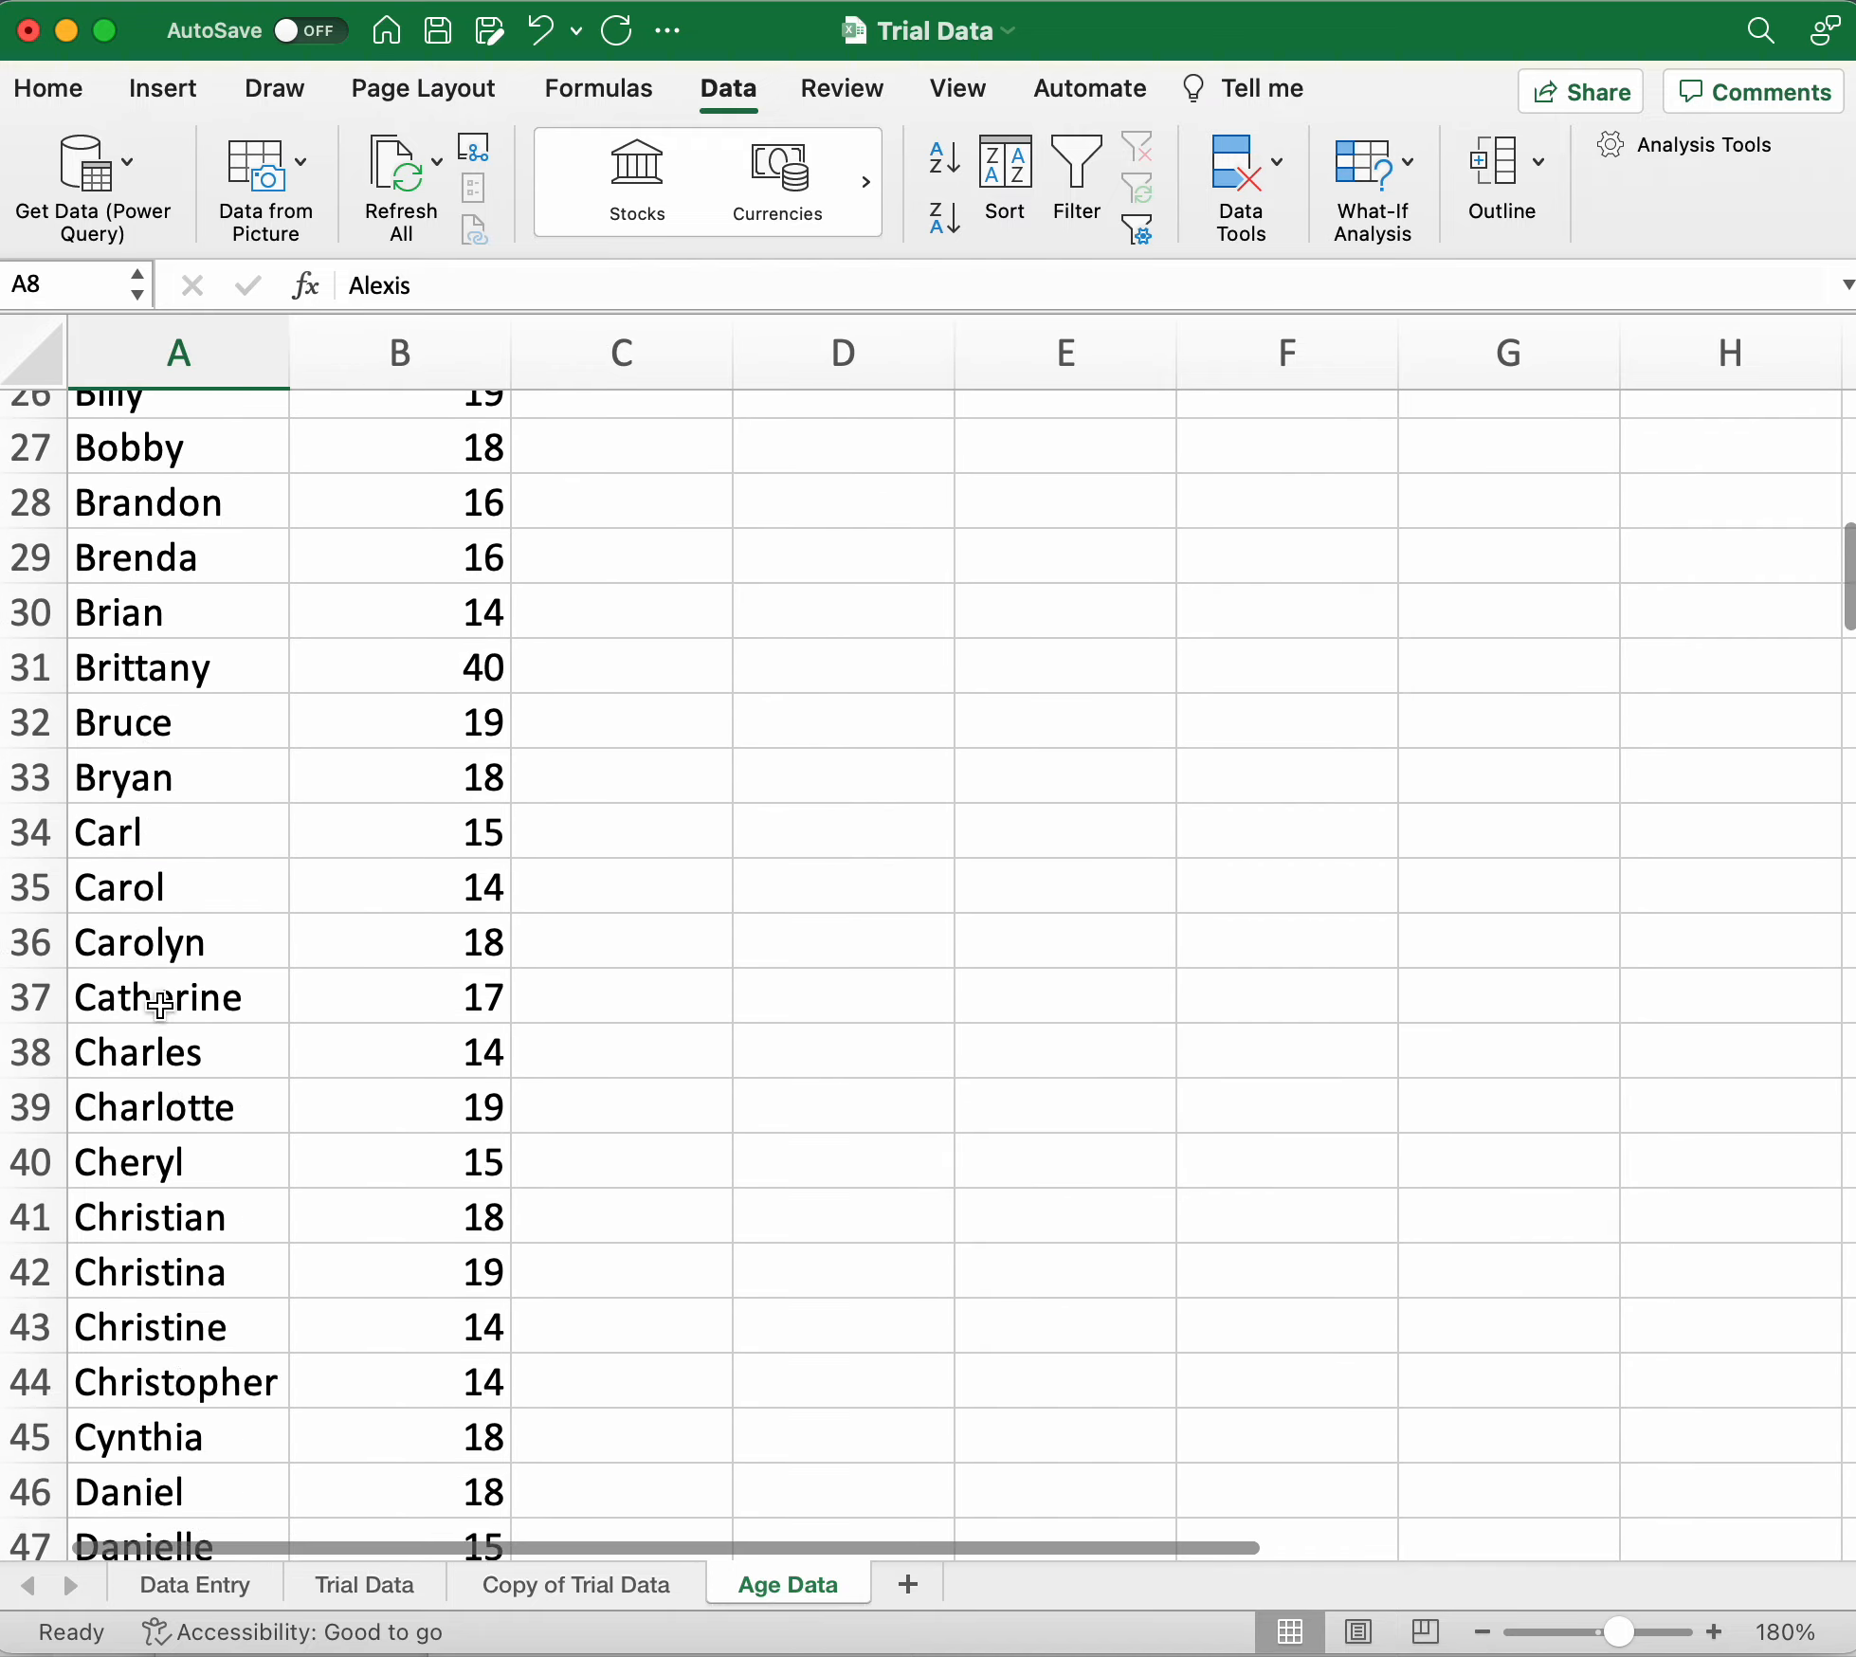
scroll(159, 1007, "right", 1)
scroll(159, 1007, "up", 8)
scroll(159, 1006, "left", 1)
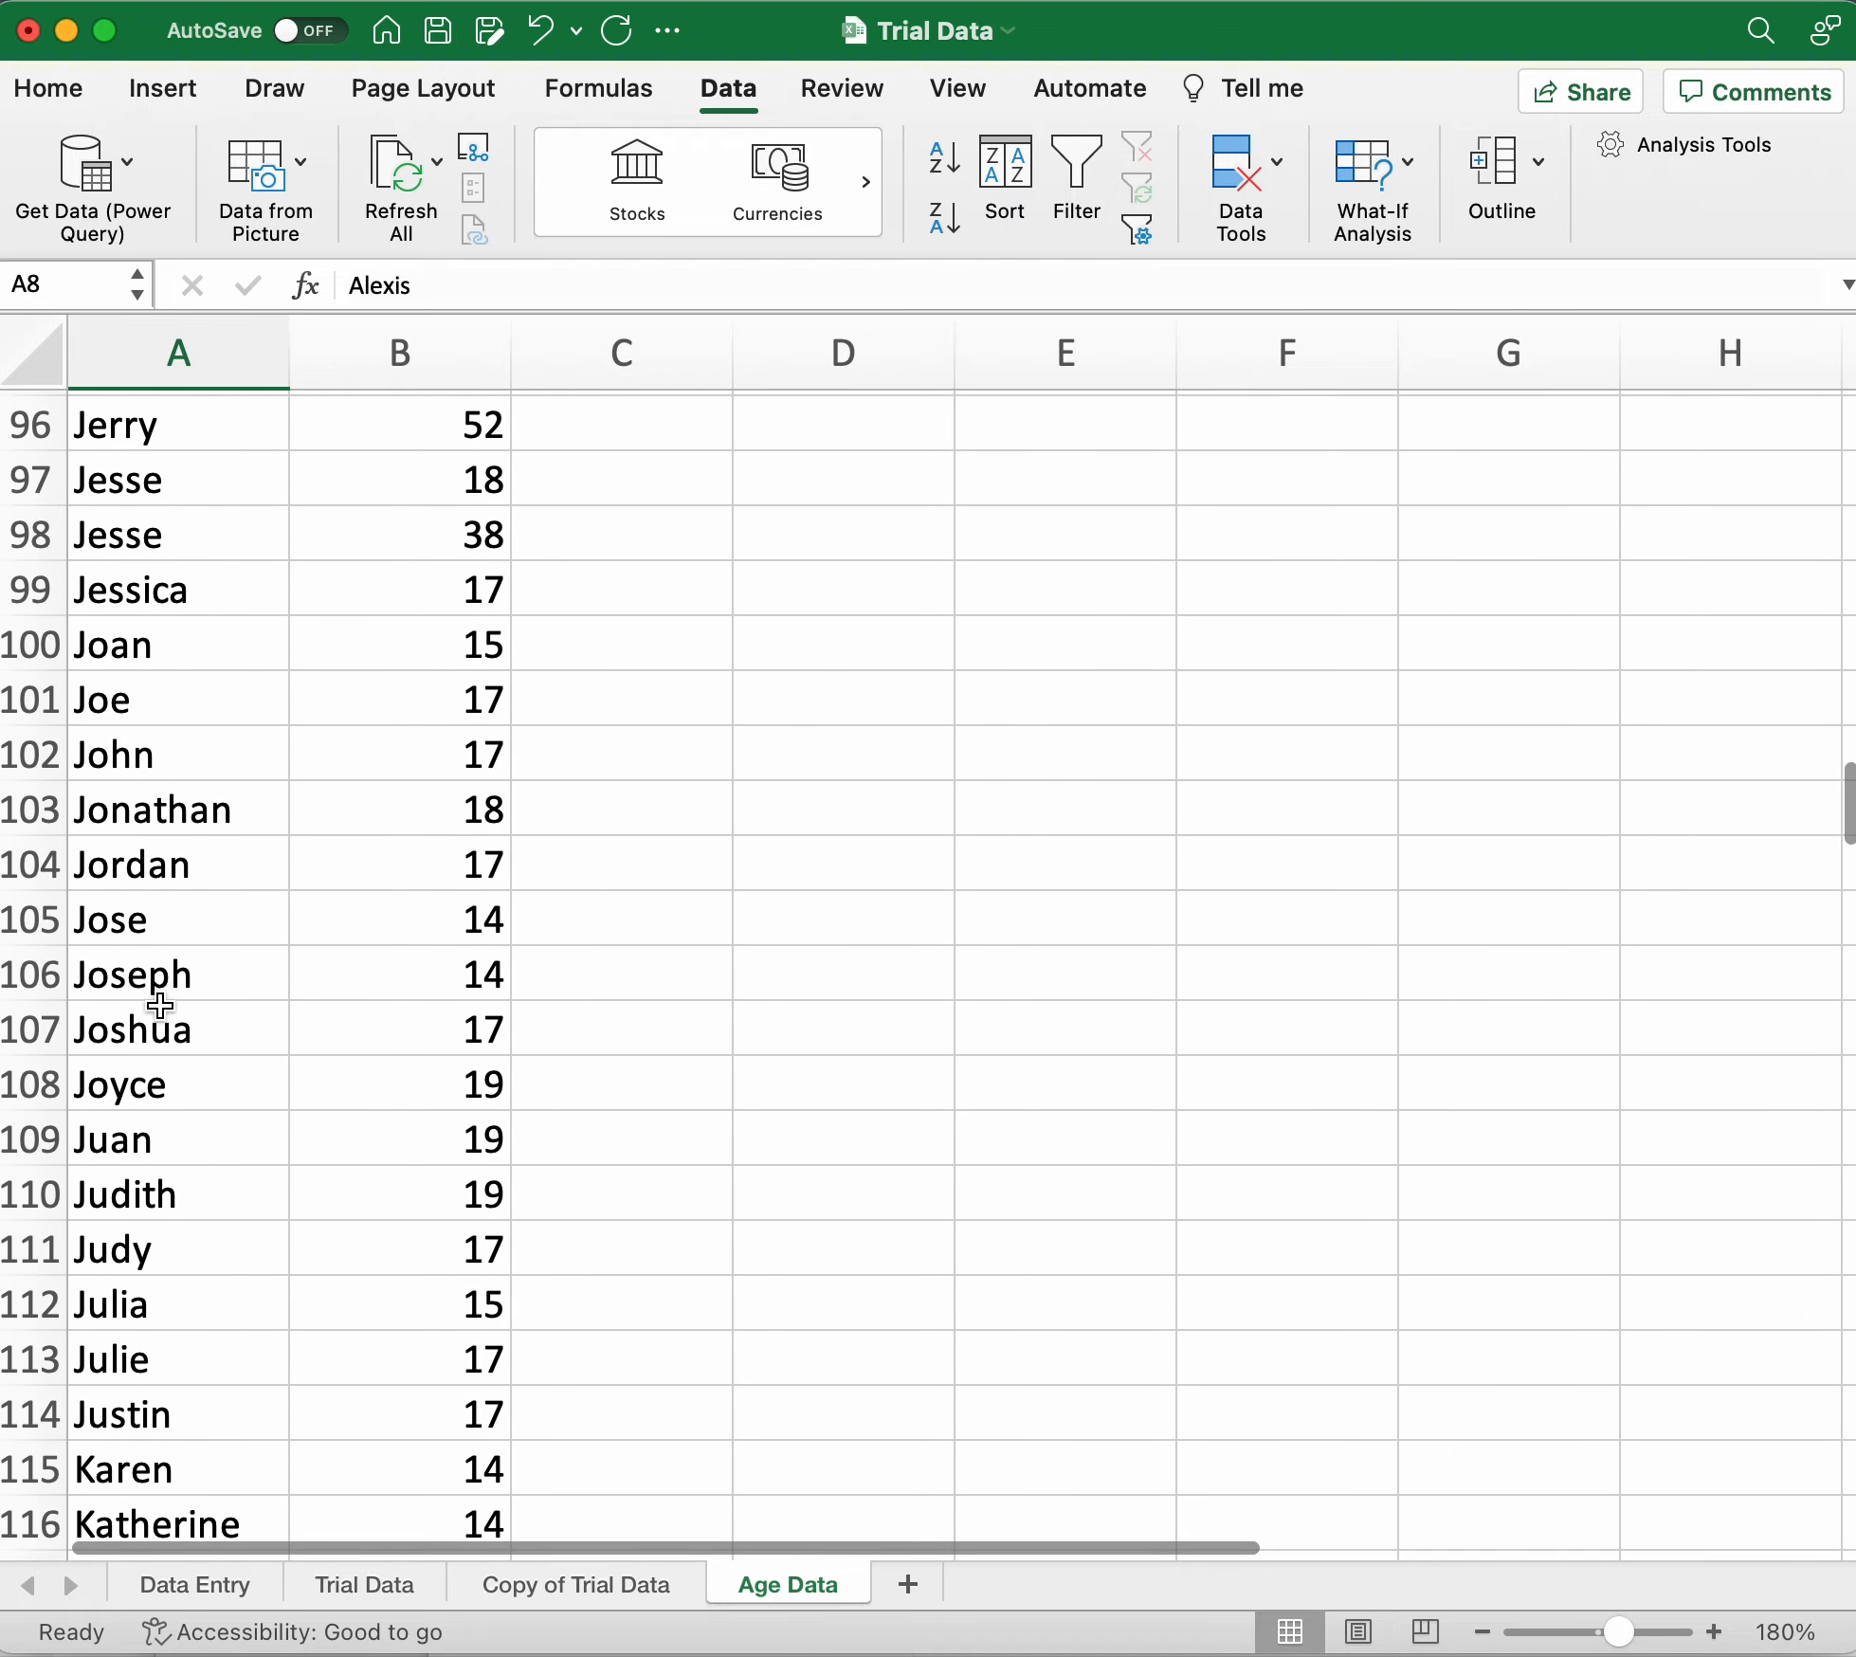
scroll(159, 1006, "up", 3)
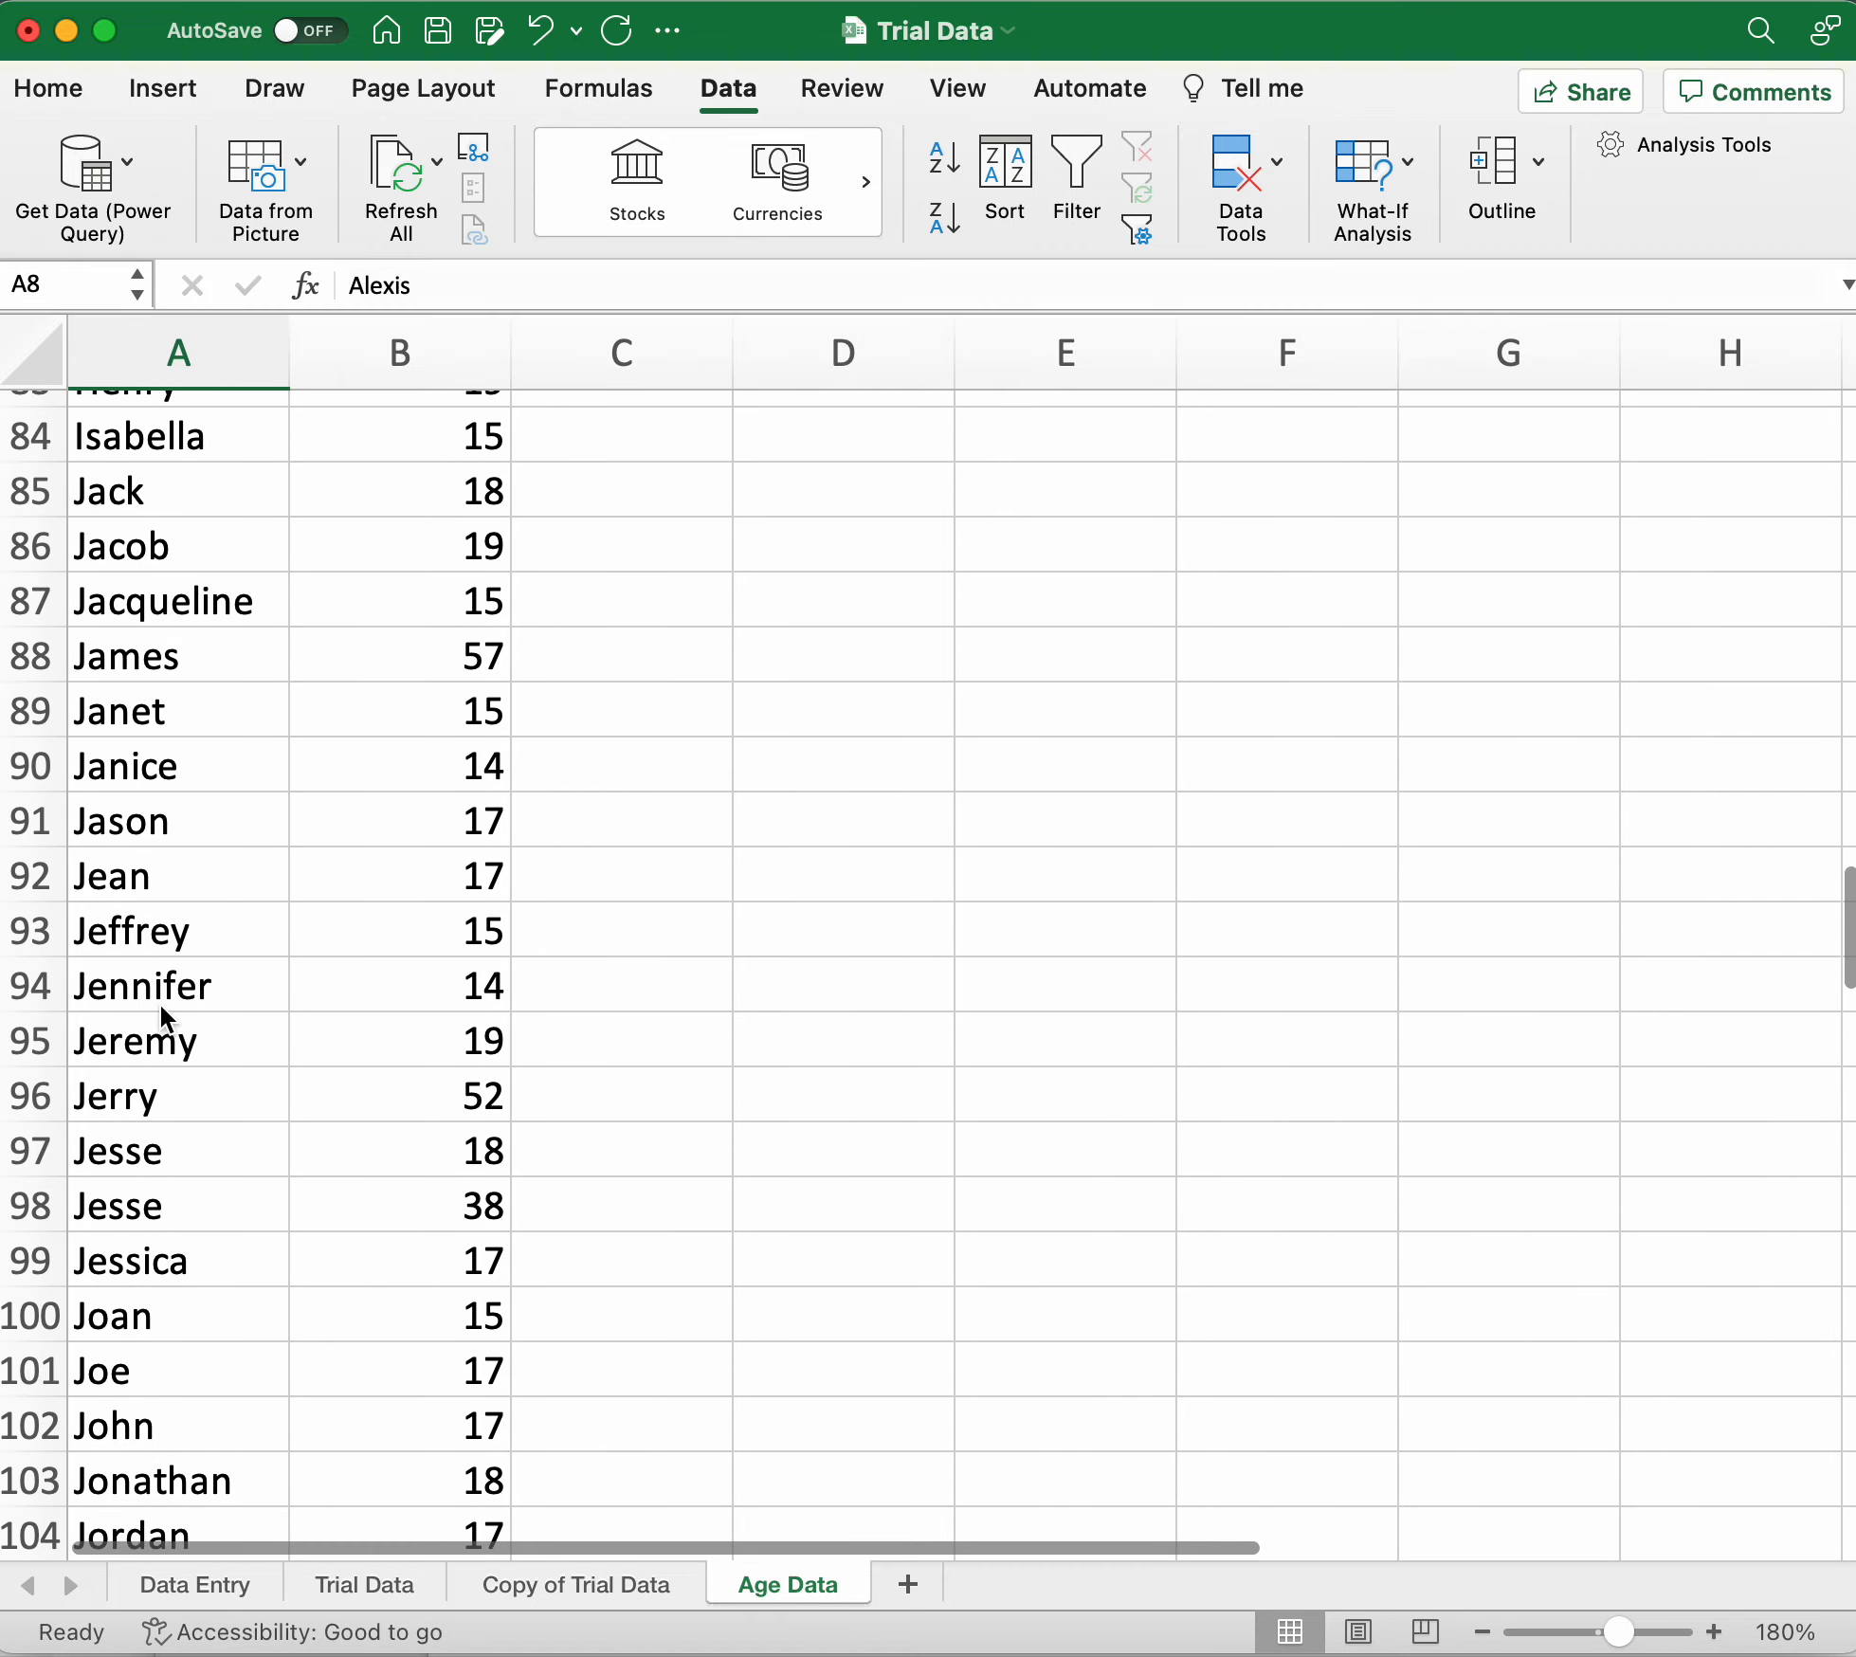
scroll(161, 1019, "right", 1)
scroll(161, 1019, "down", 2)
scroll(161, 1020, "left", 1)
left_click(159, 796)
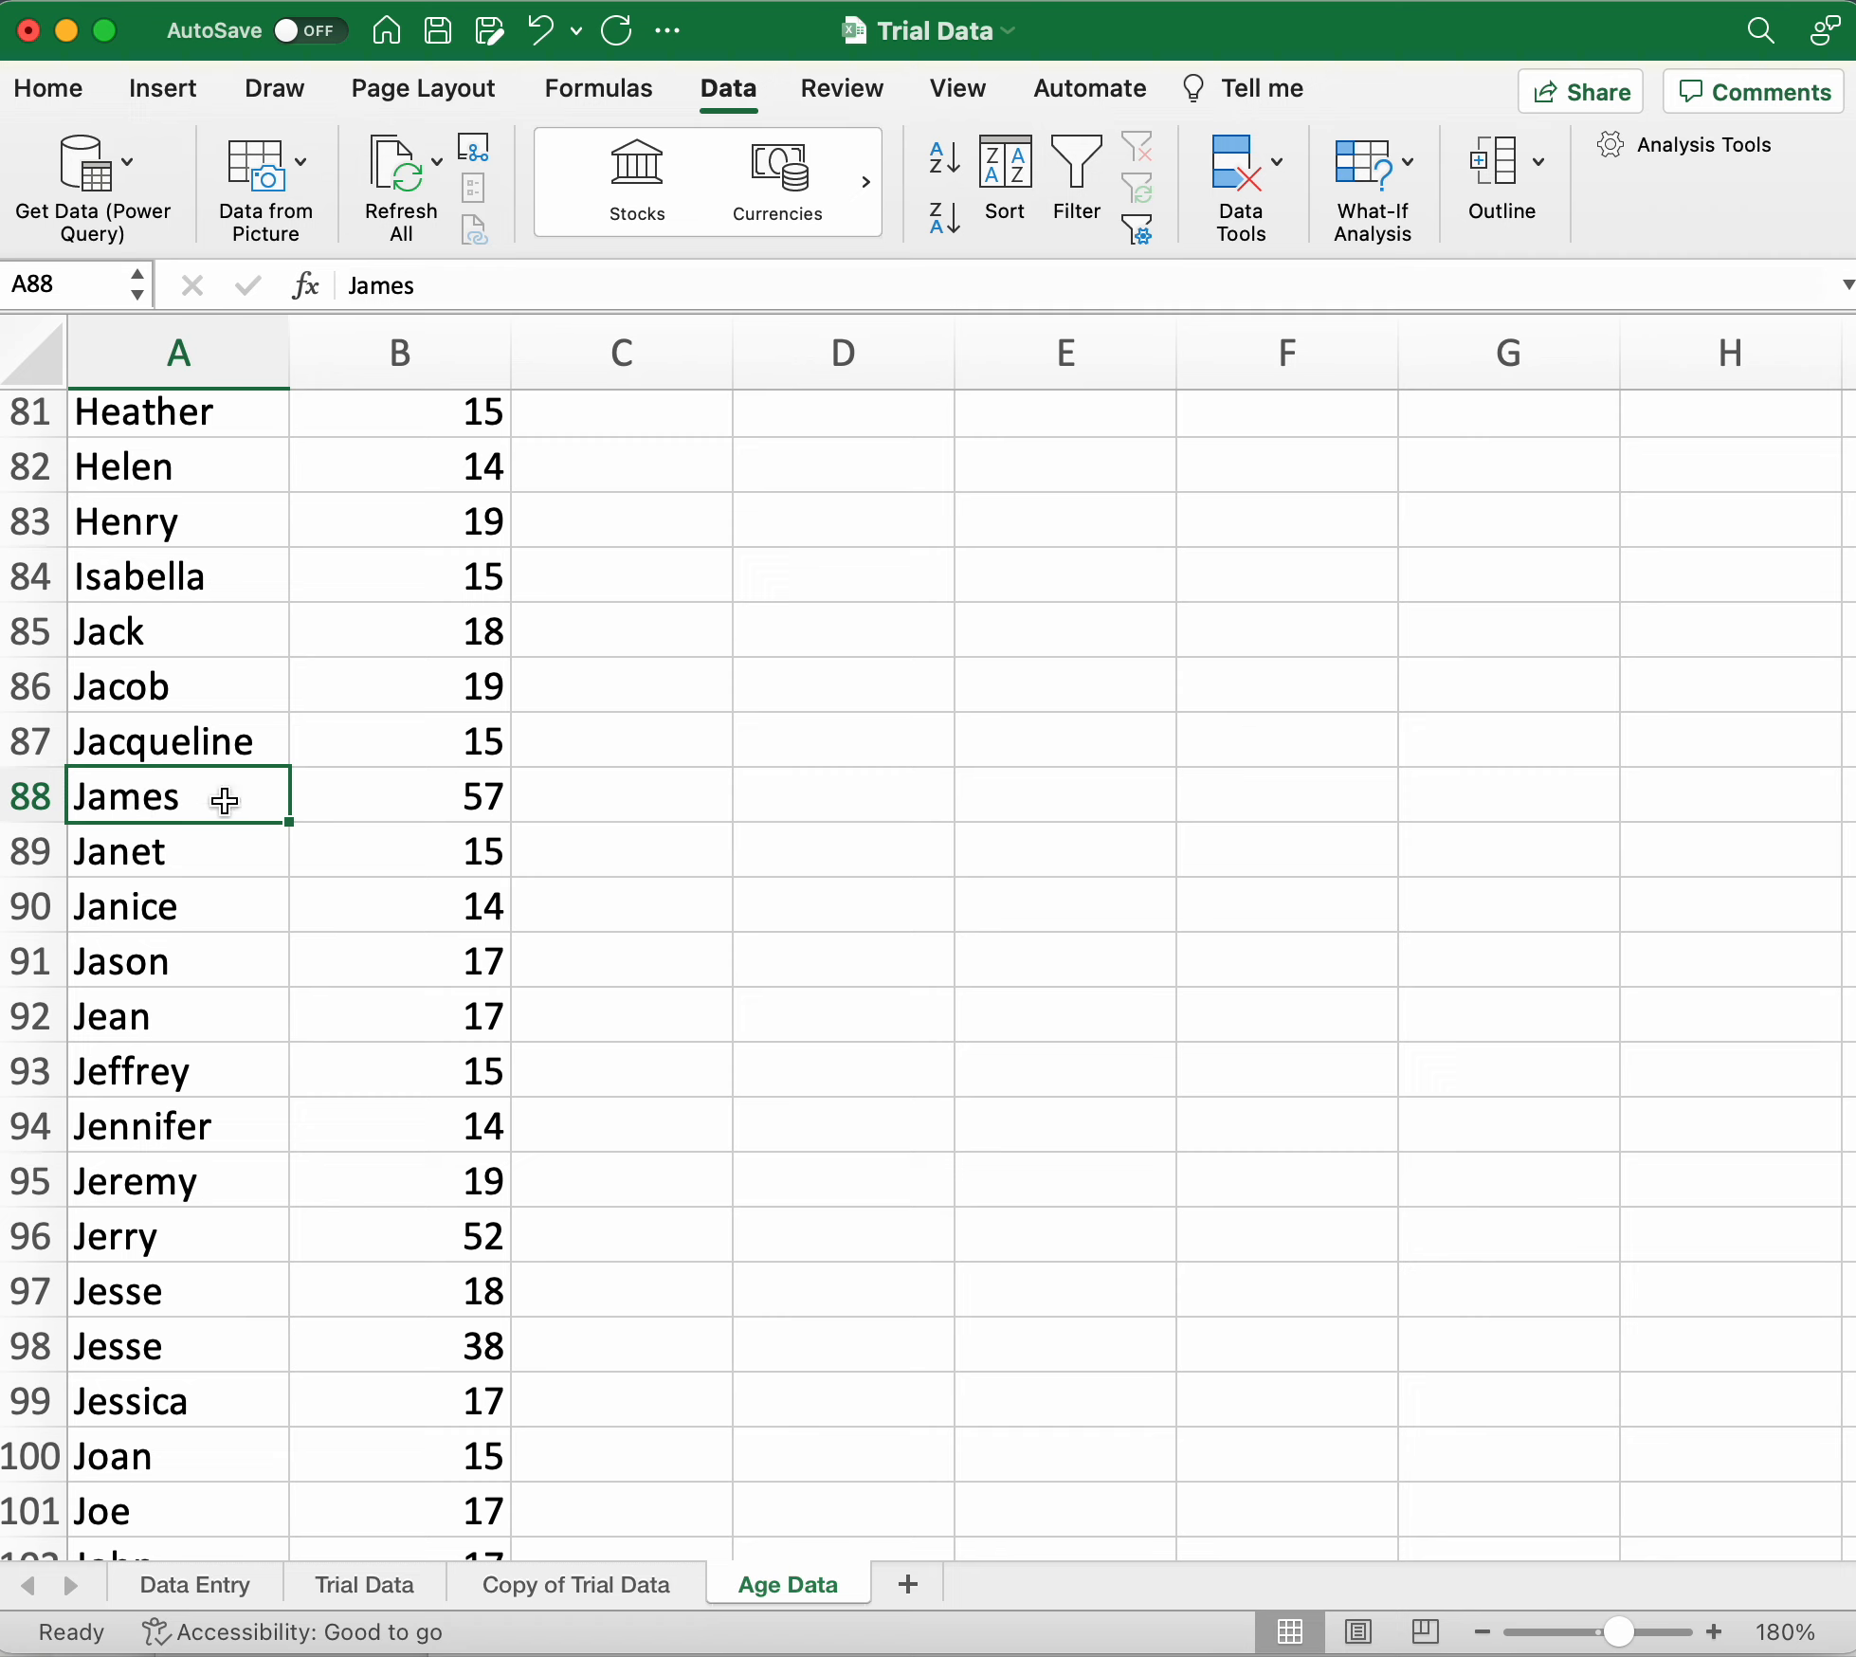
left_click(327, 800)
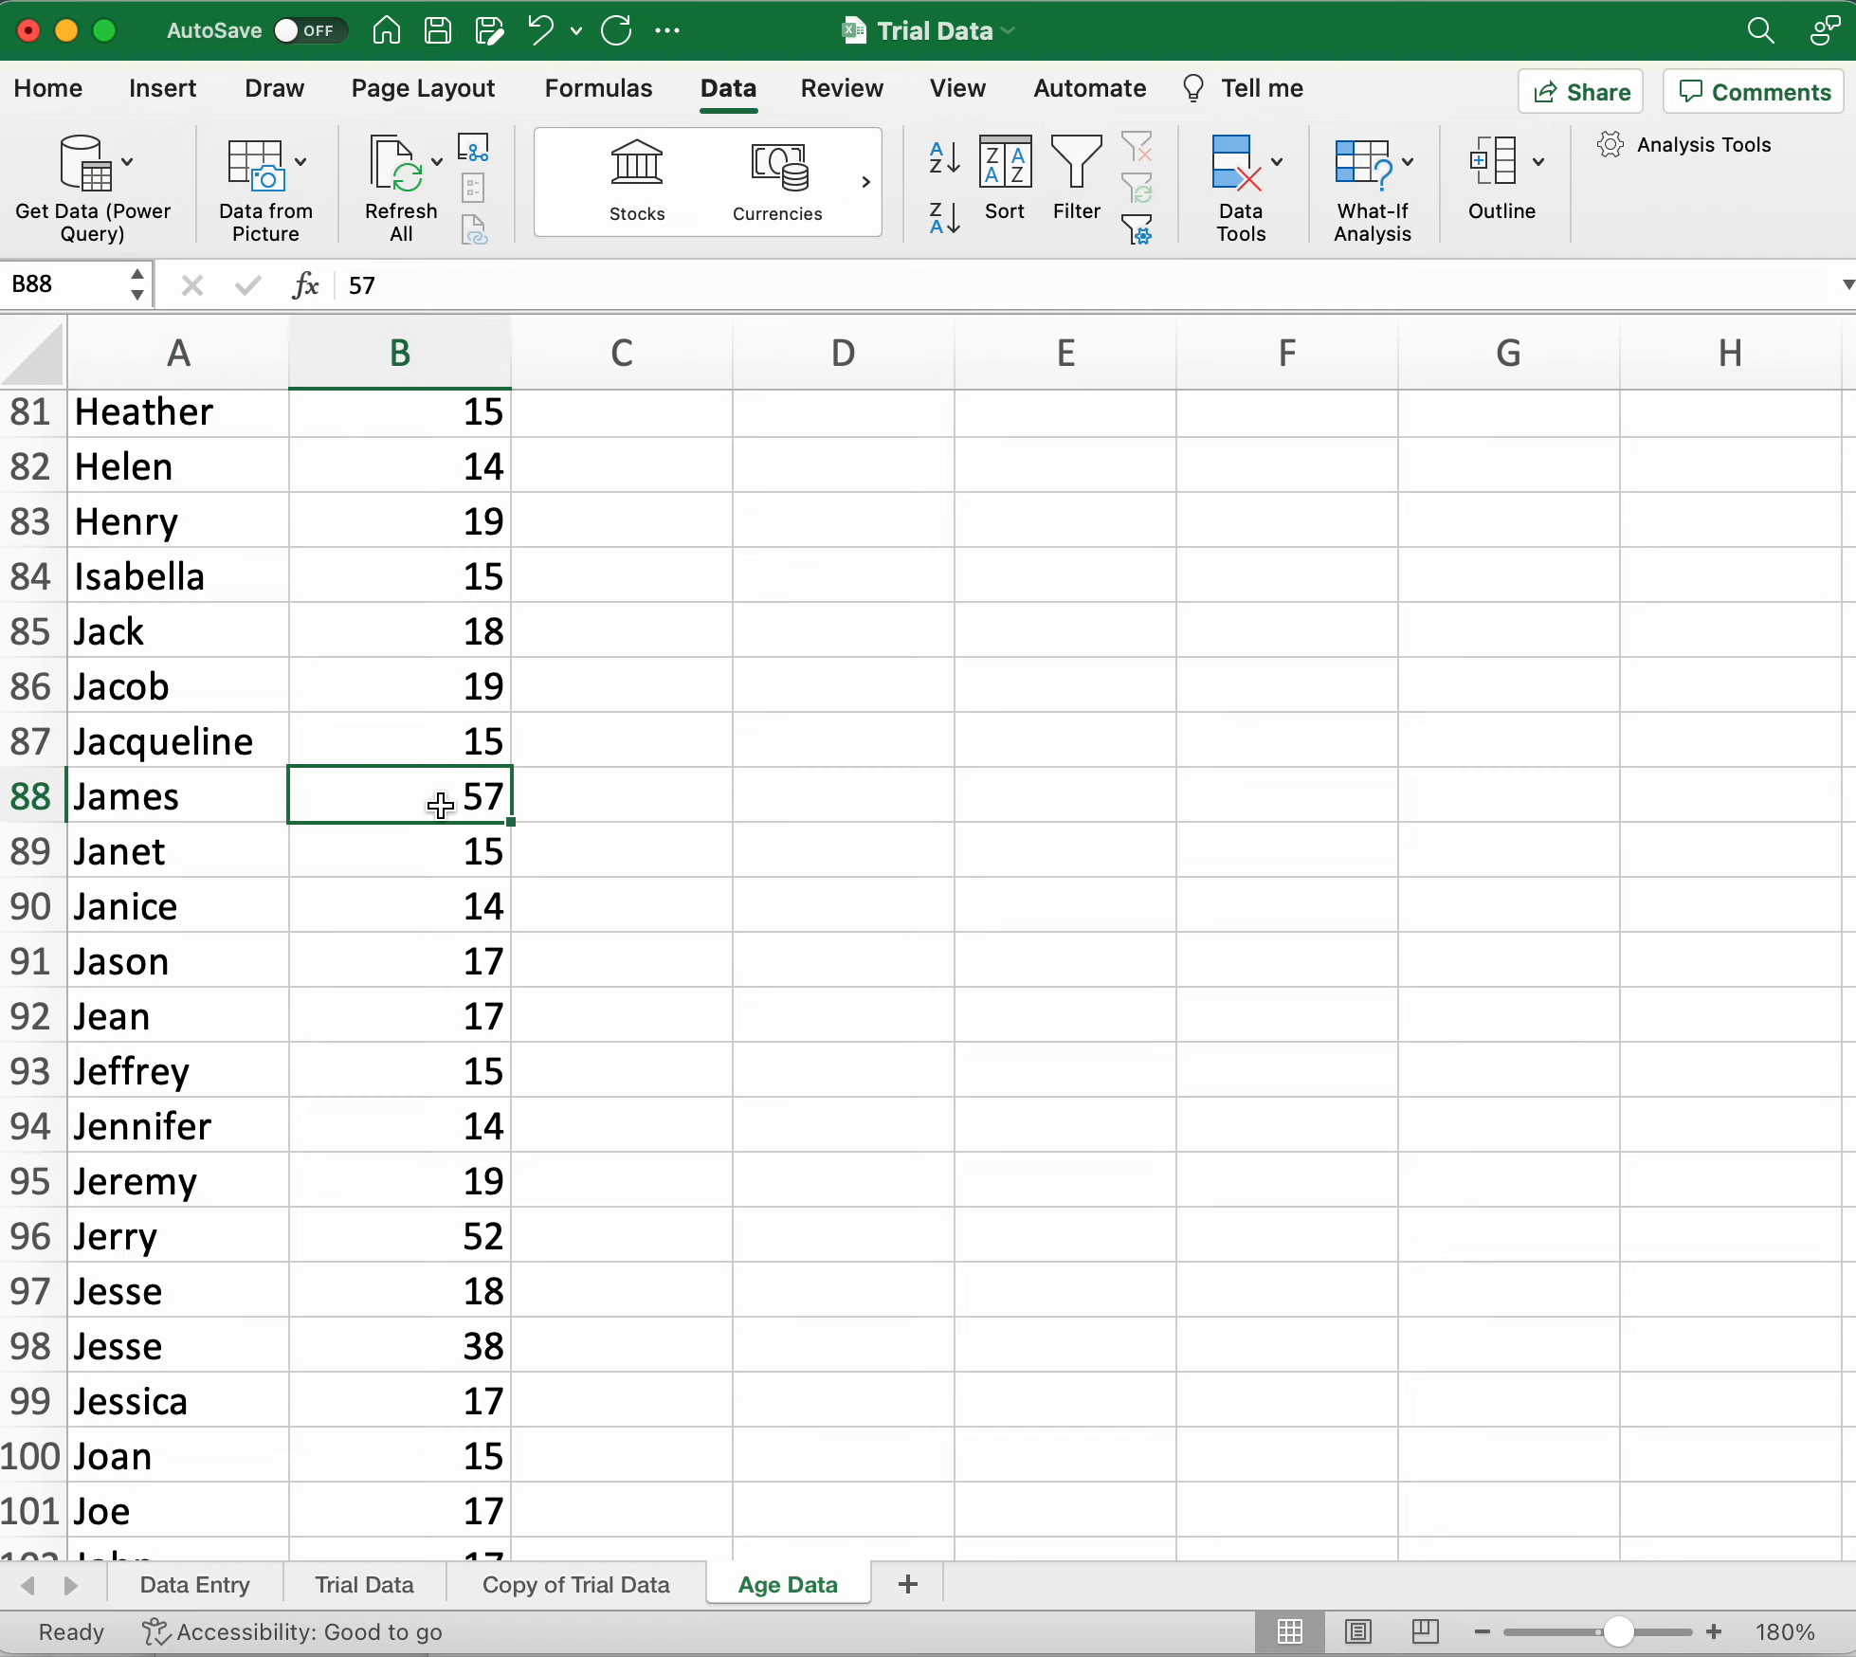
Compare the name in cell A88 with the age beside it in B88.
left_click(250, 808)
left_click(448, 817)
left_click(258, 808)
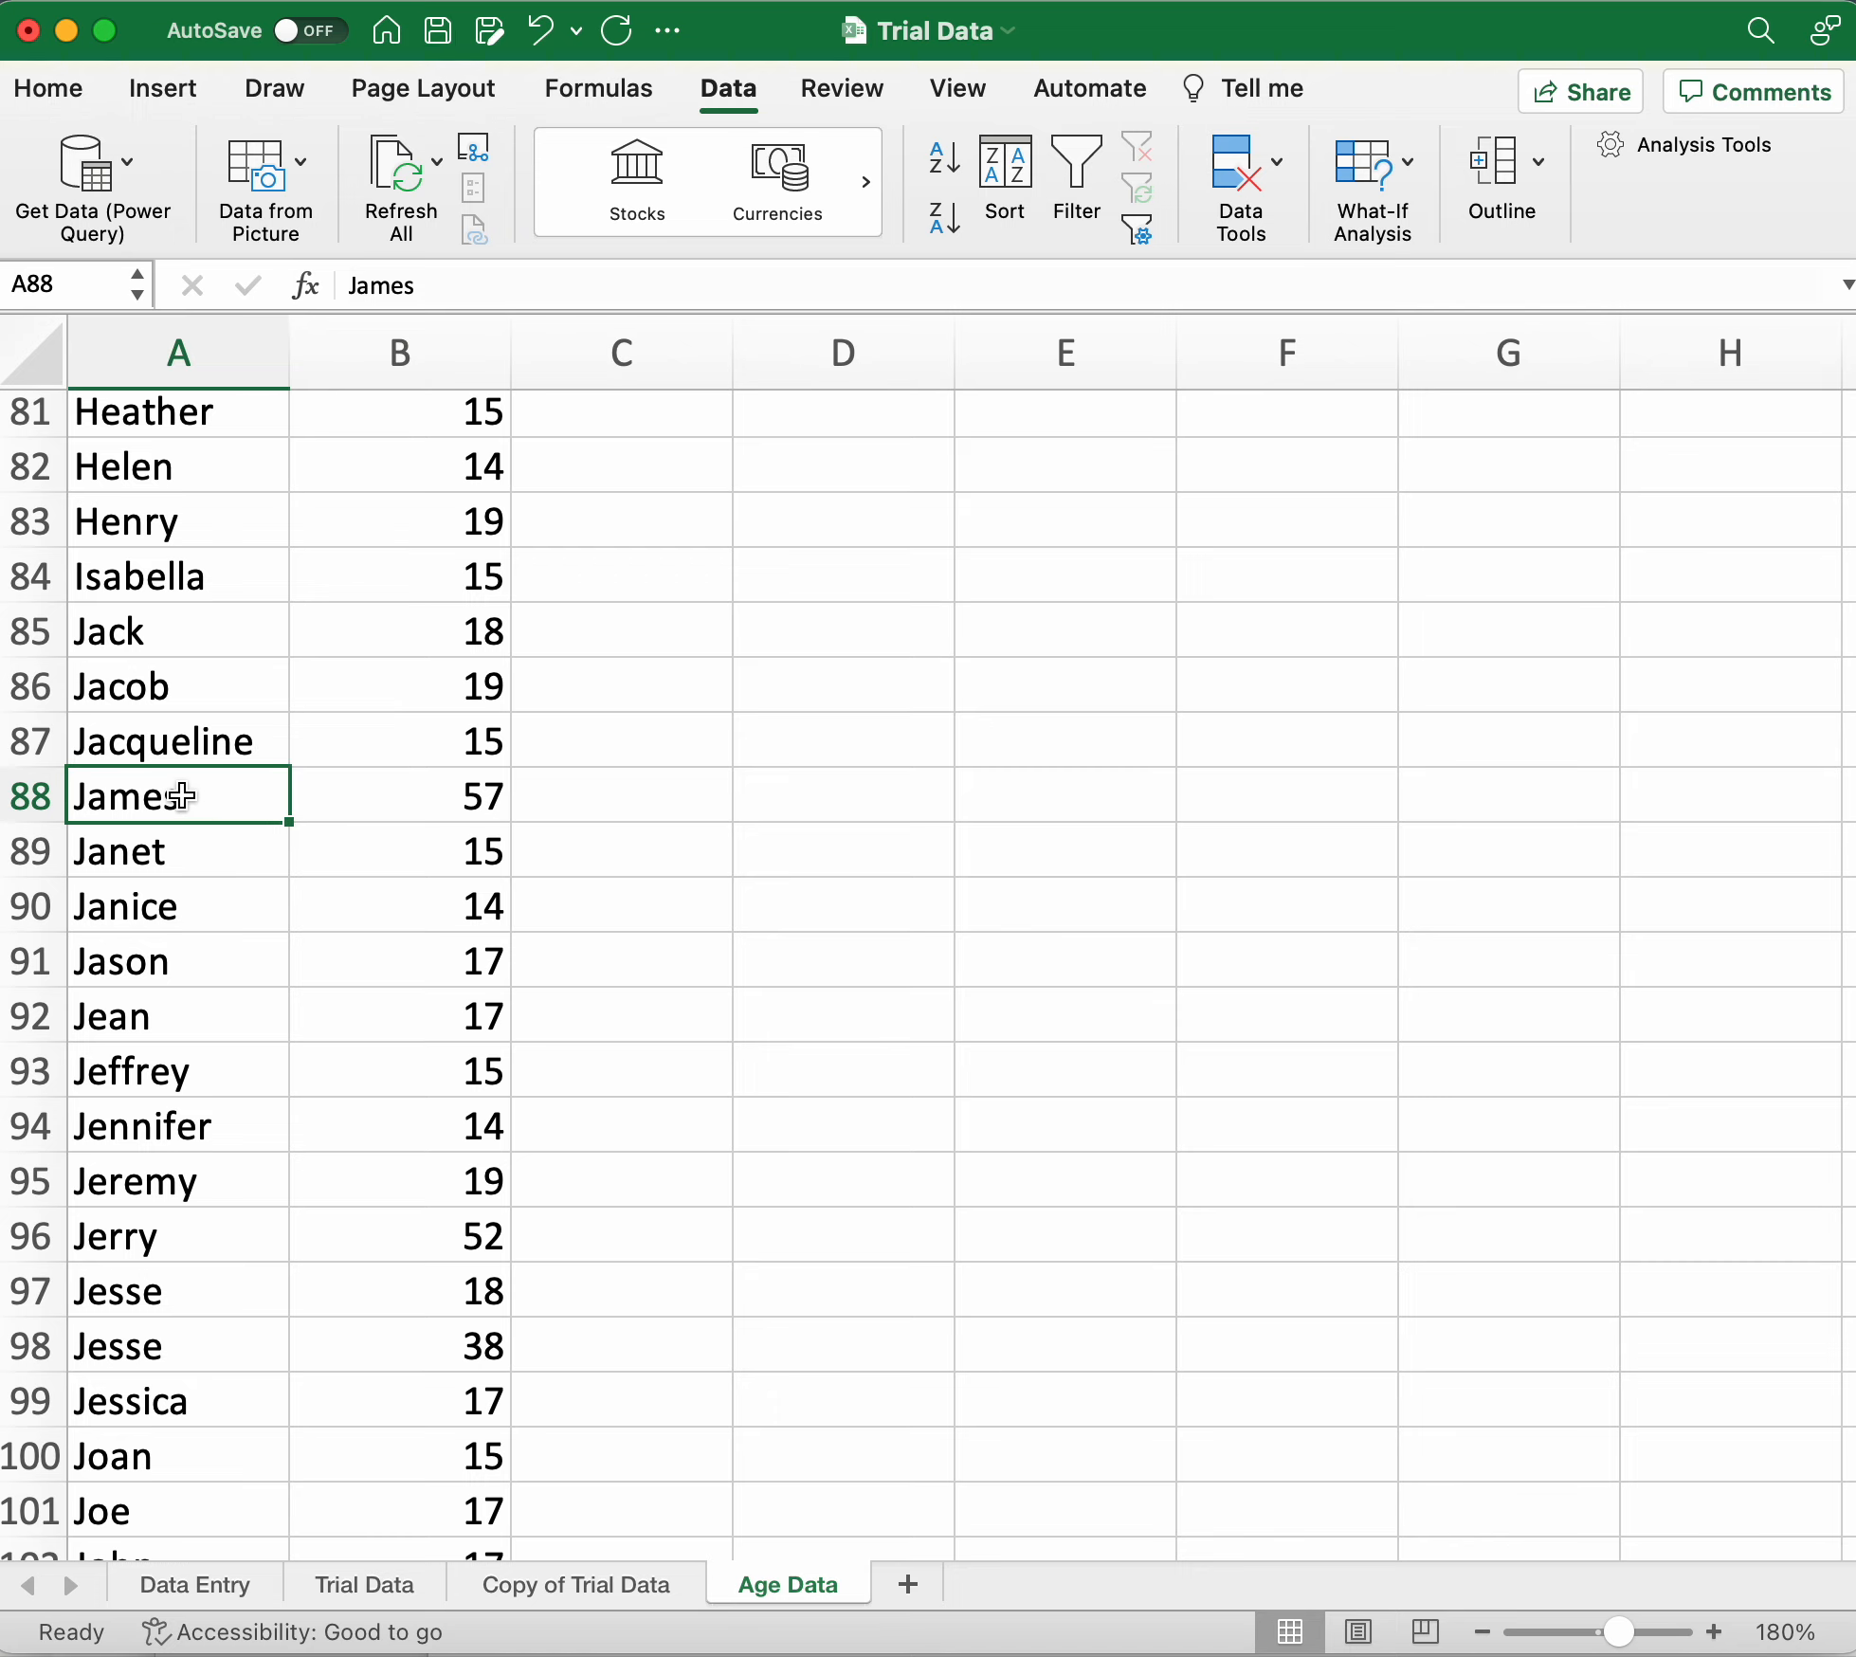
left_click(398, 792)
scroll(400, 793, "up", 10)
scroll(400, 792, "up", 10)
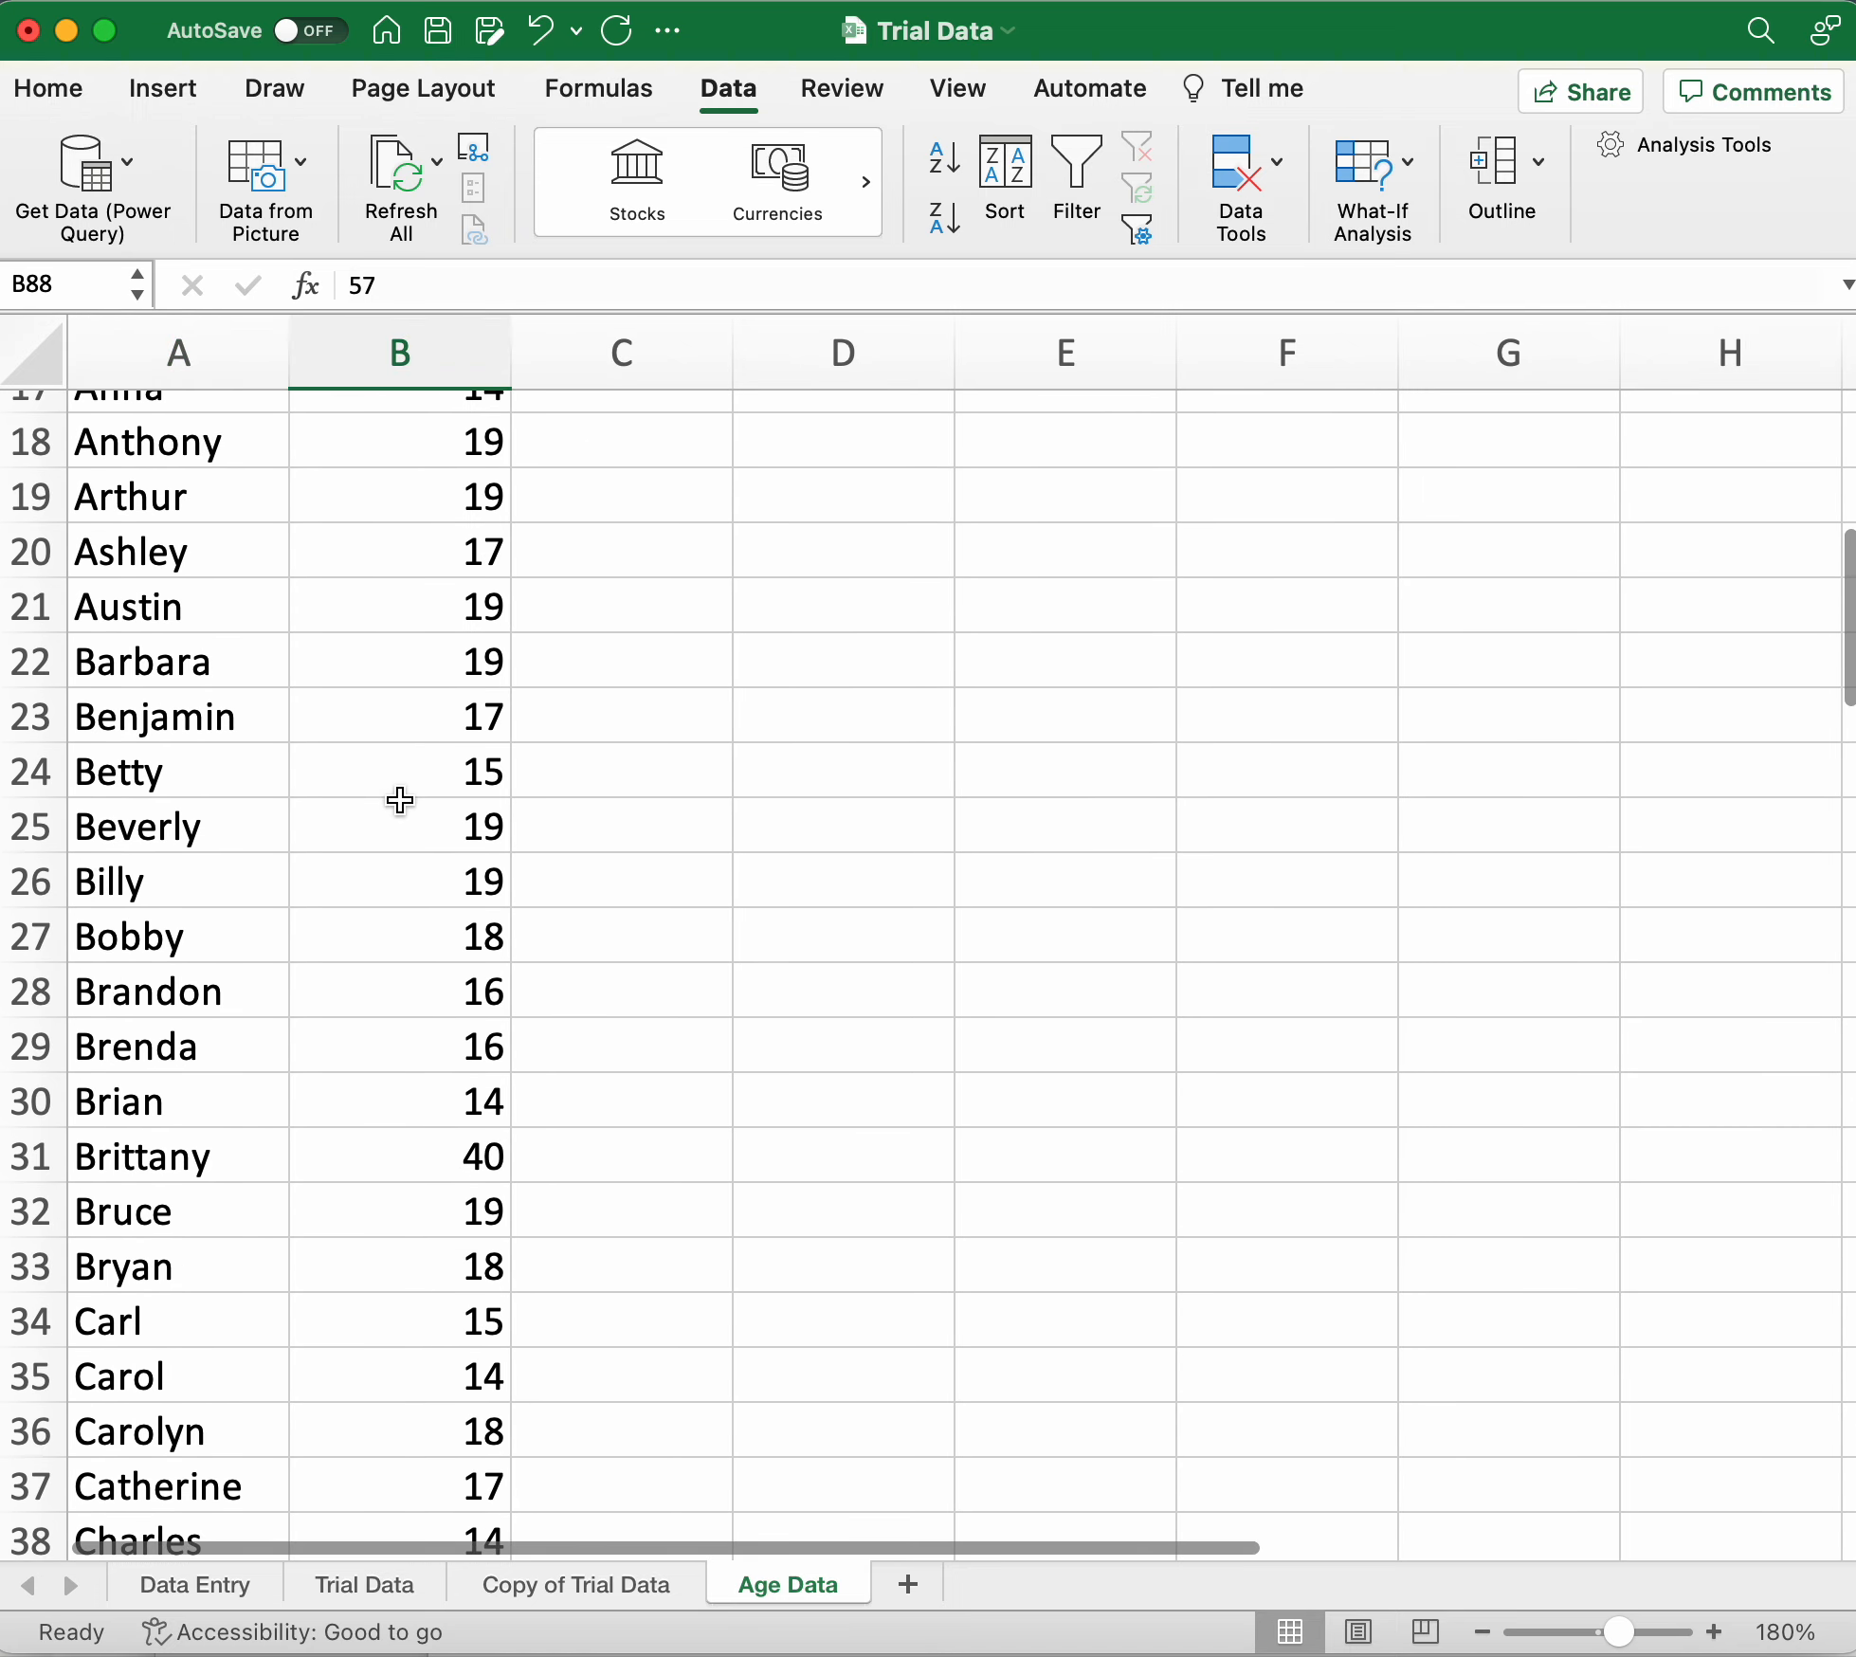
left_click(217, 360)
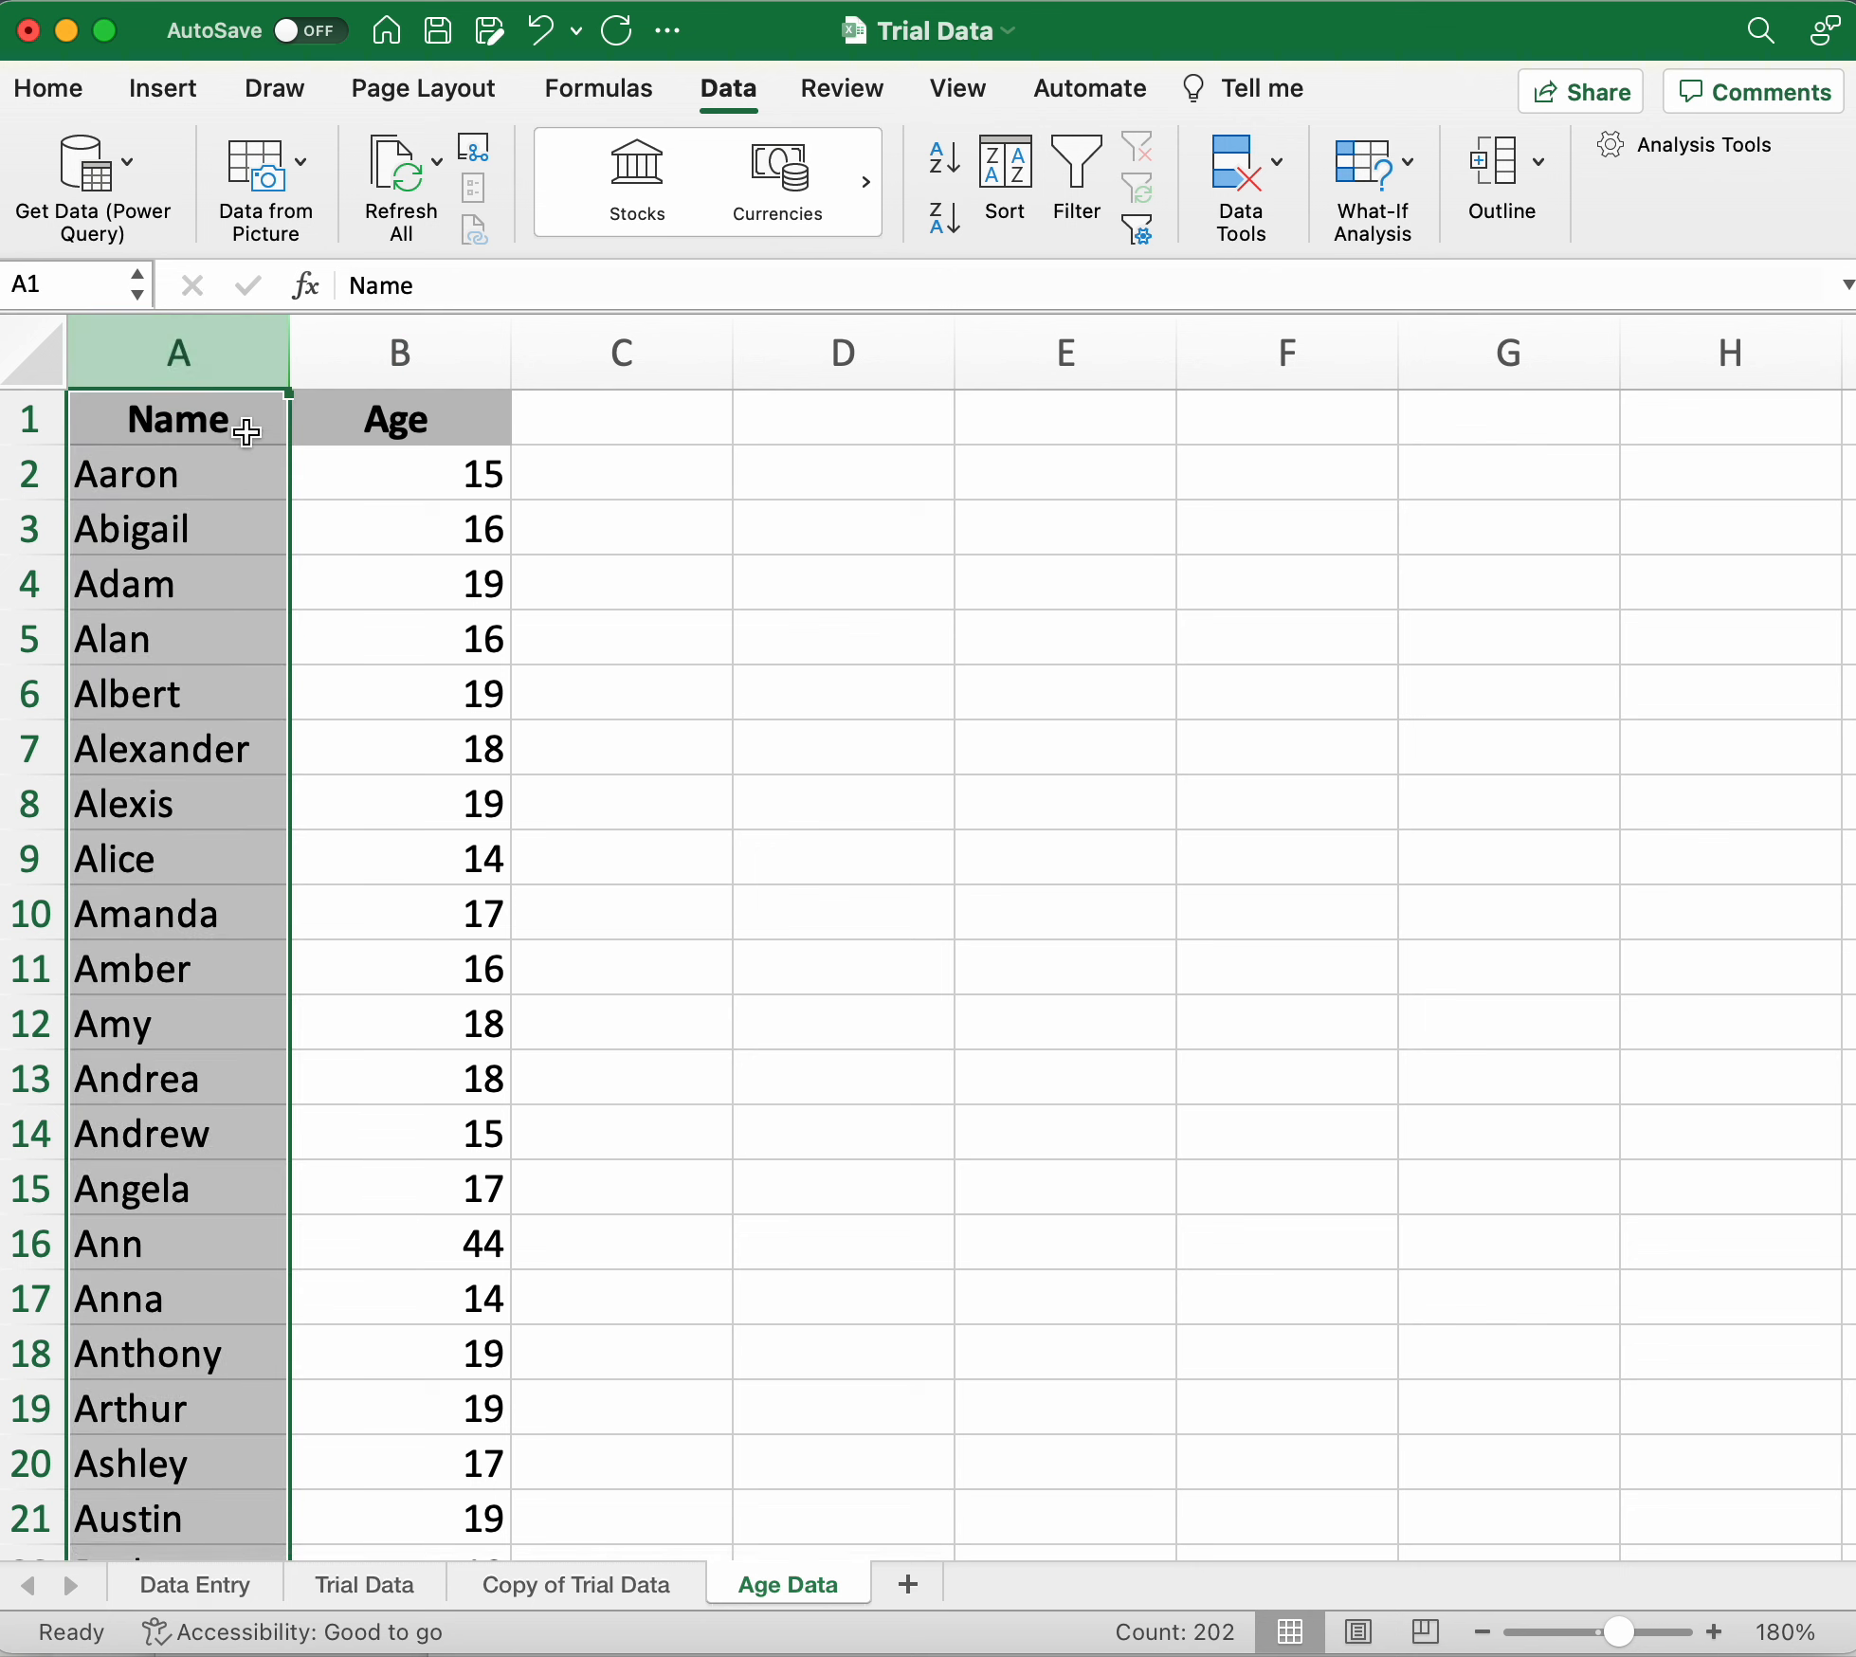
left_click(954, 164)
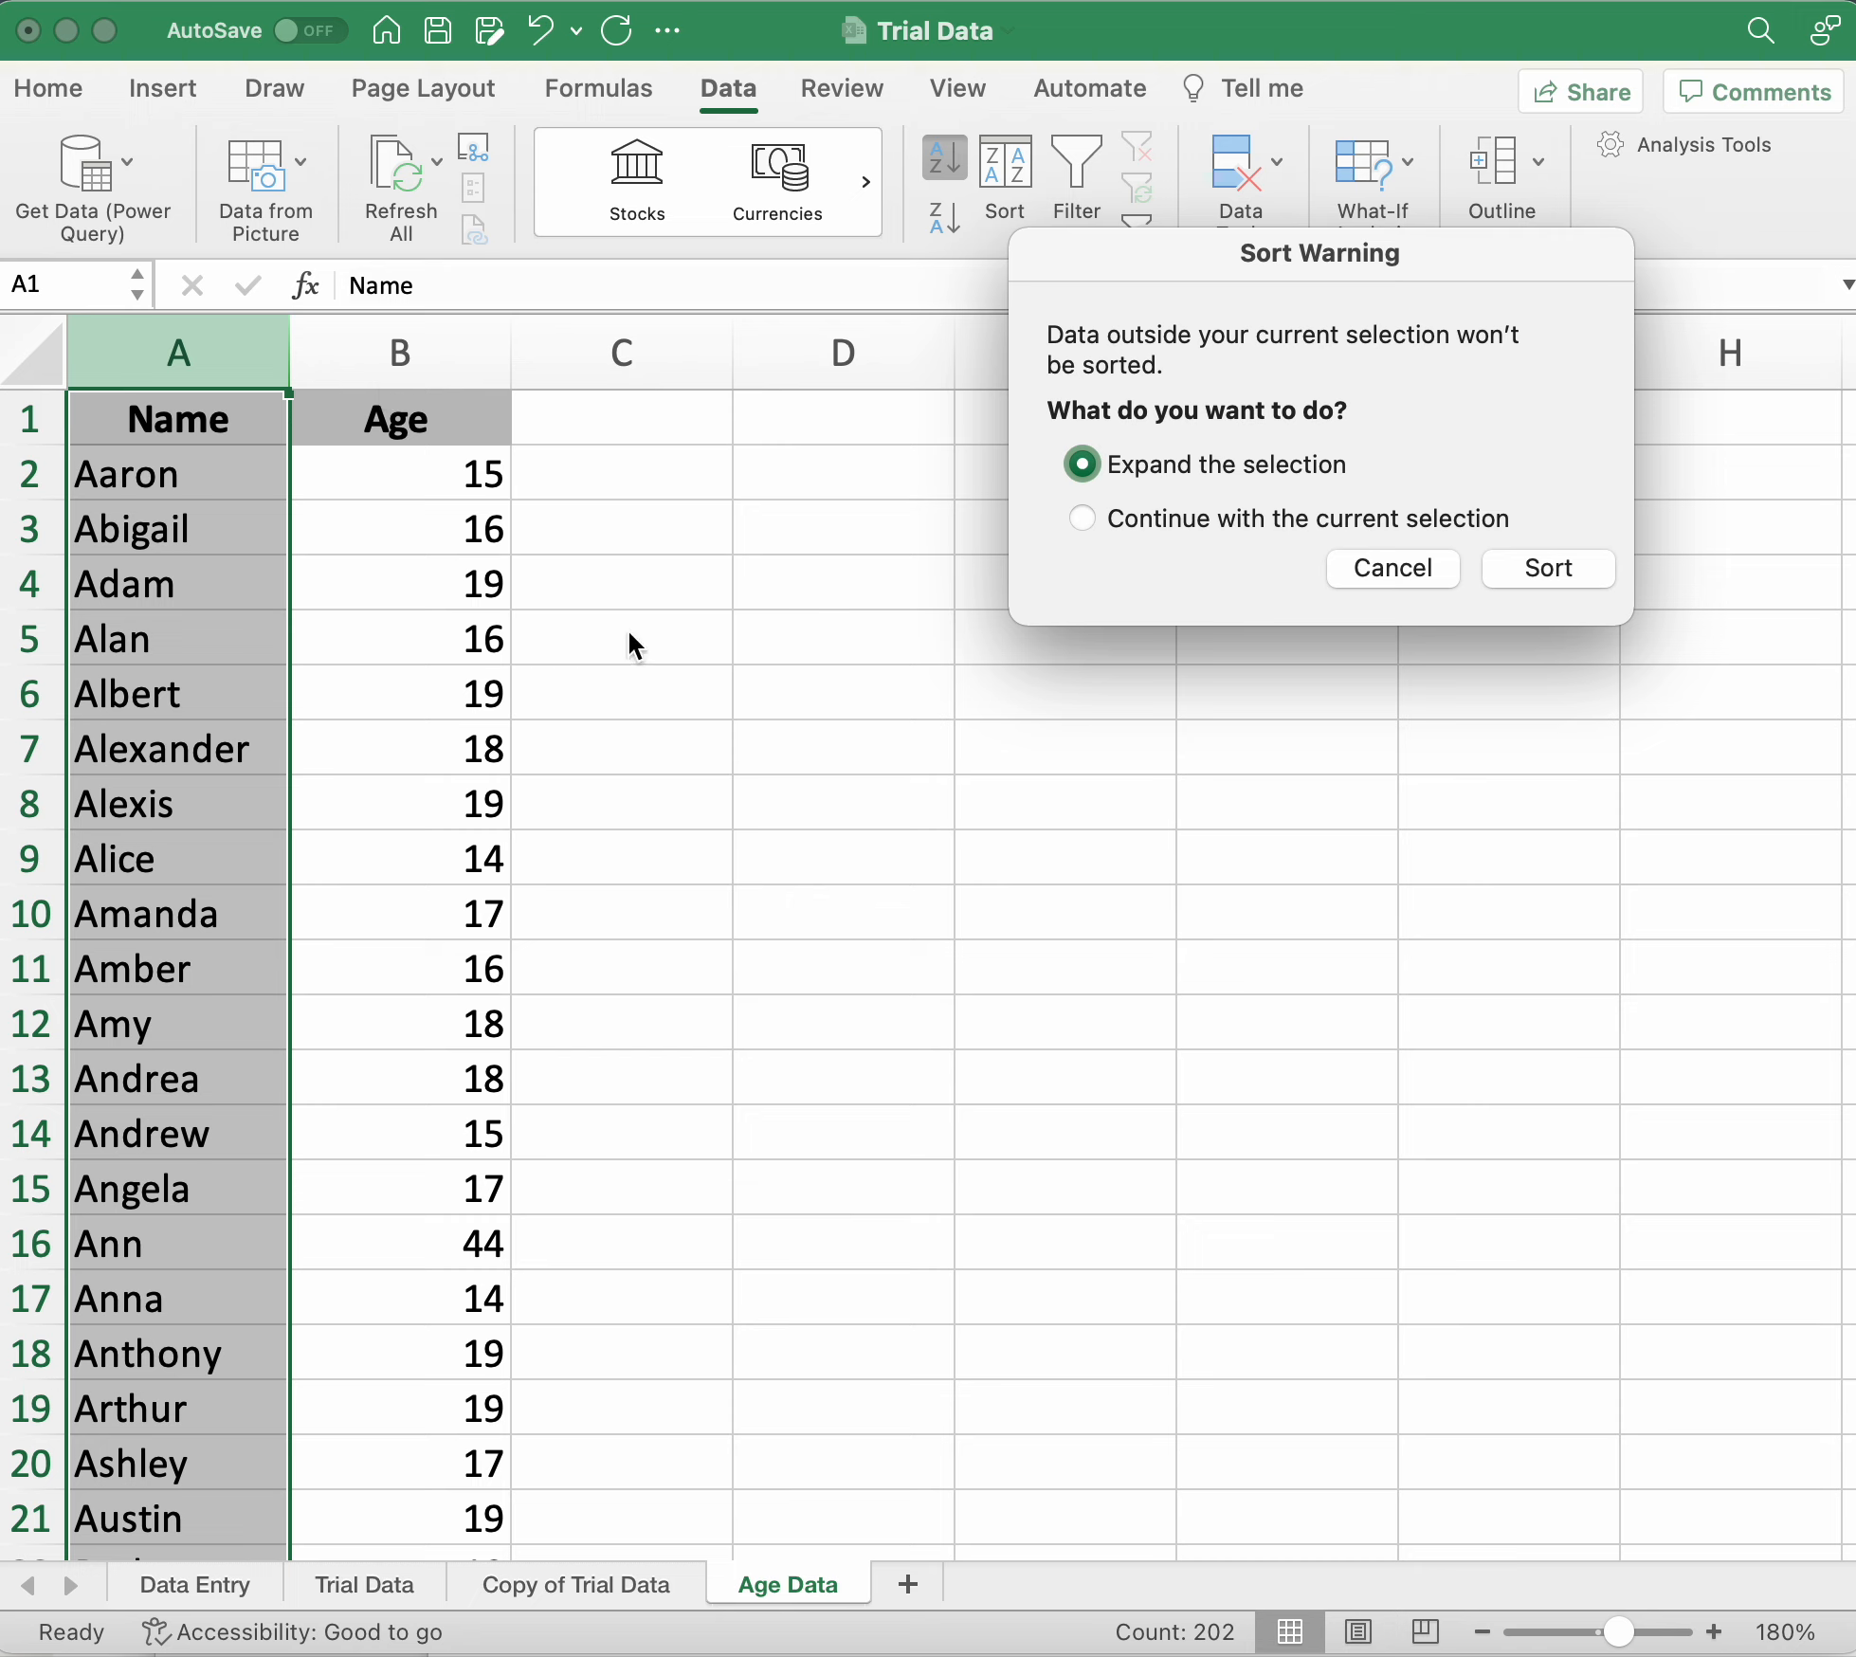
left_click(1085, 519)
left_click(1087, 468)
left_click(1397, 564)
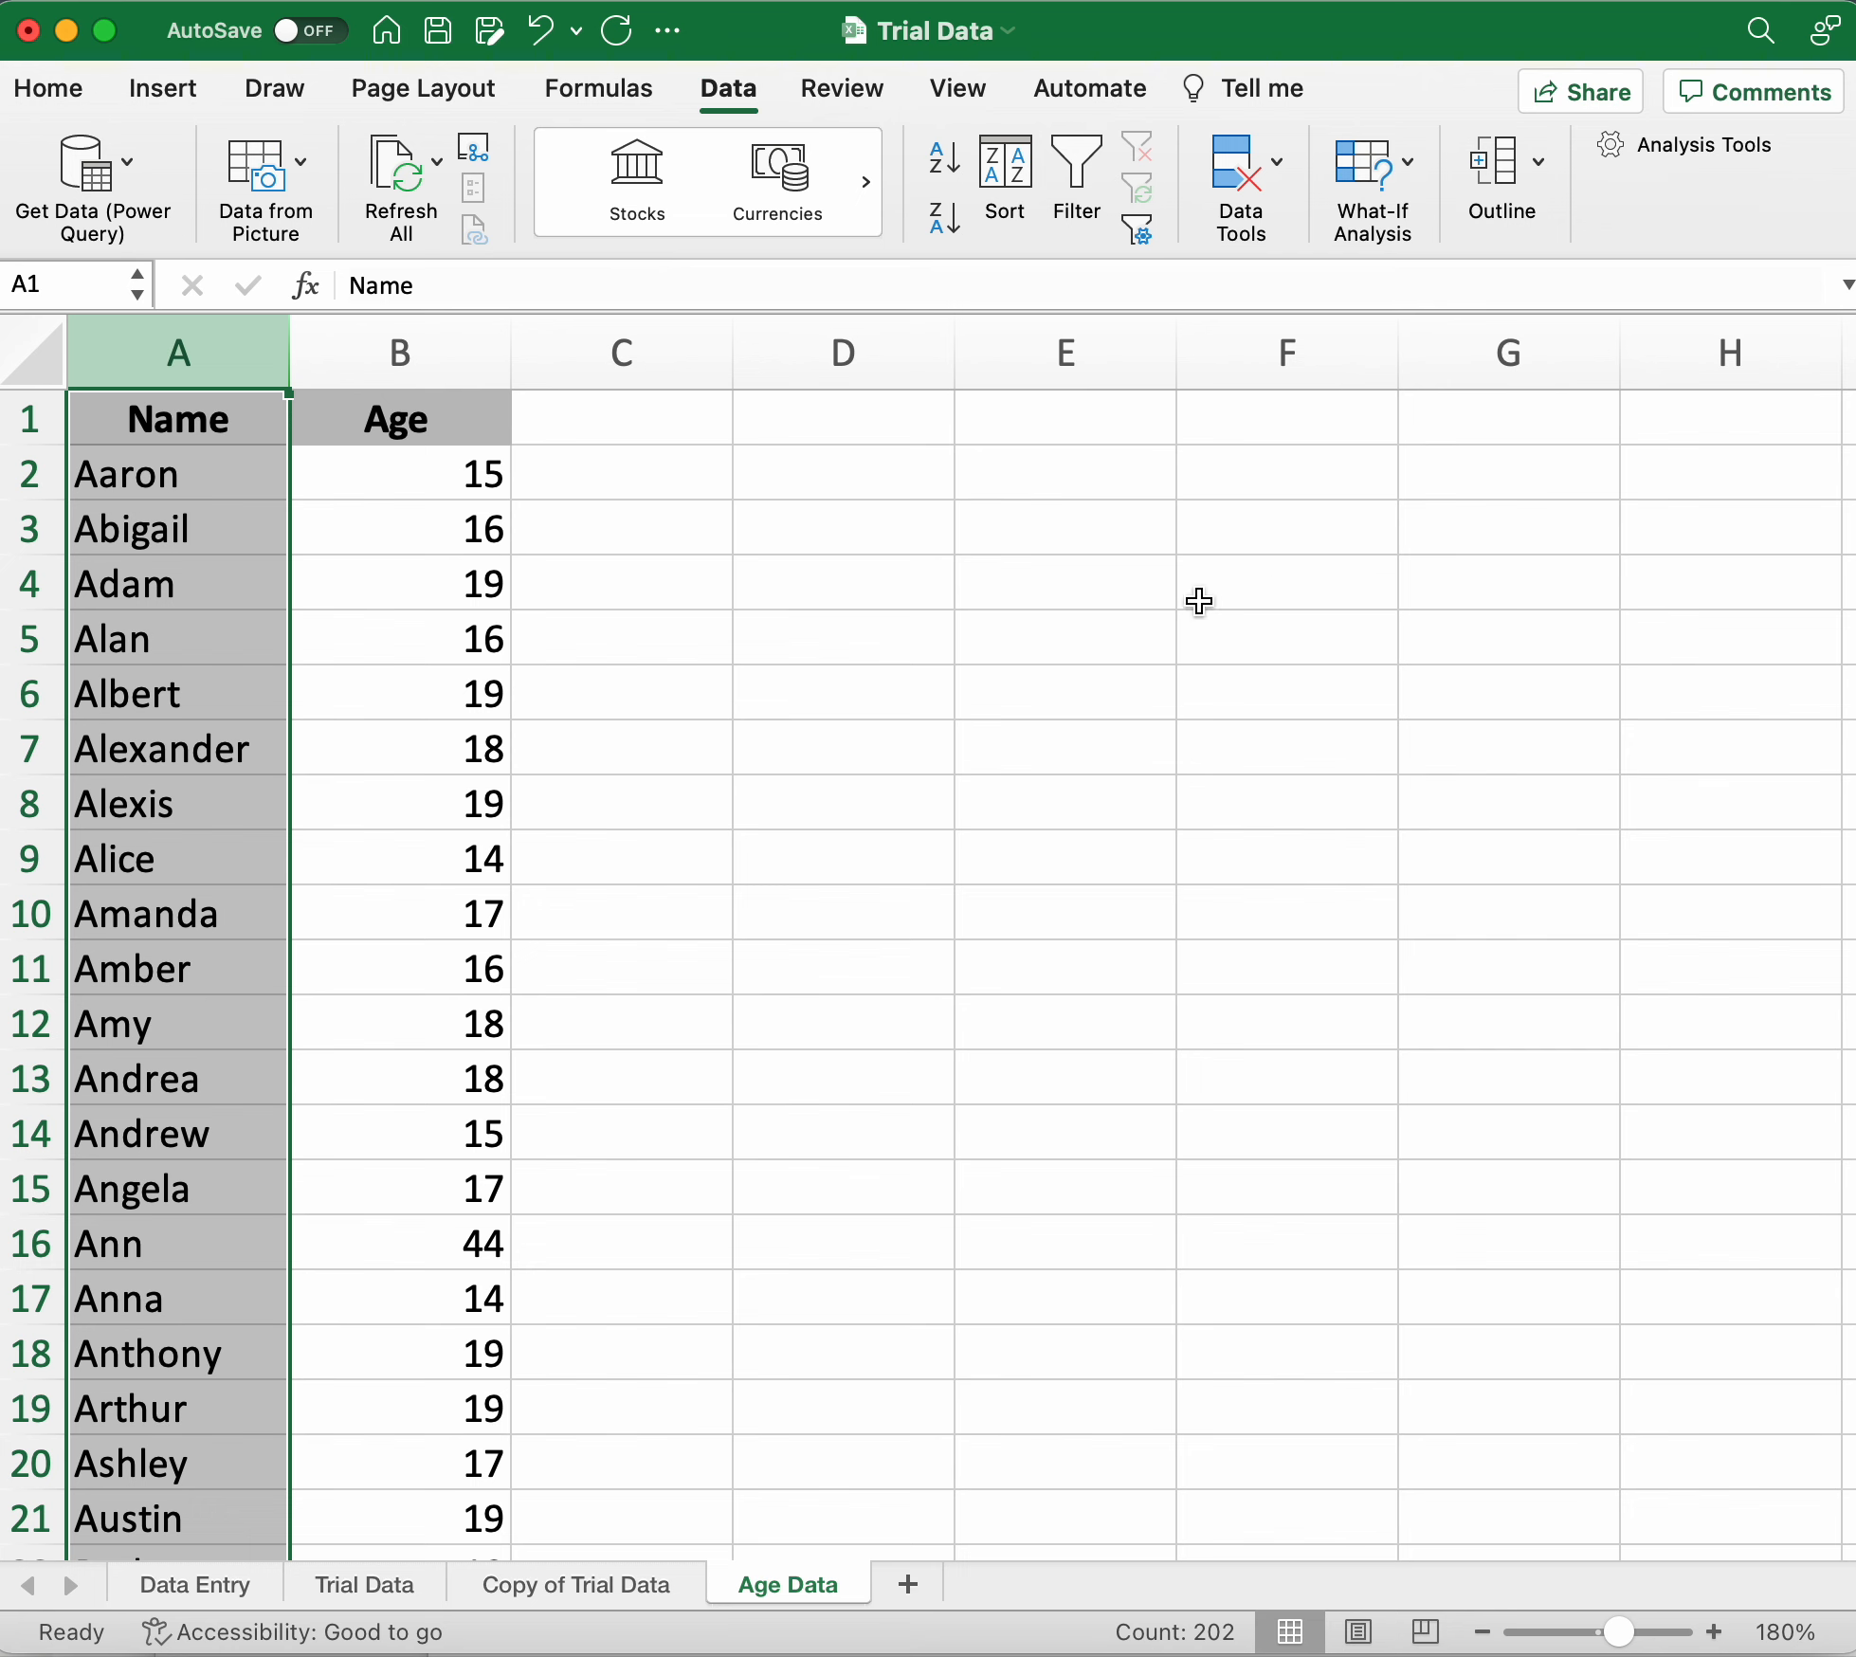
left_click(931, 650)
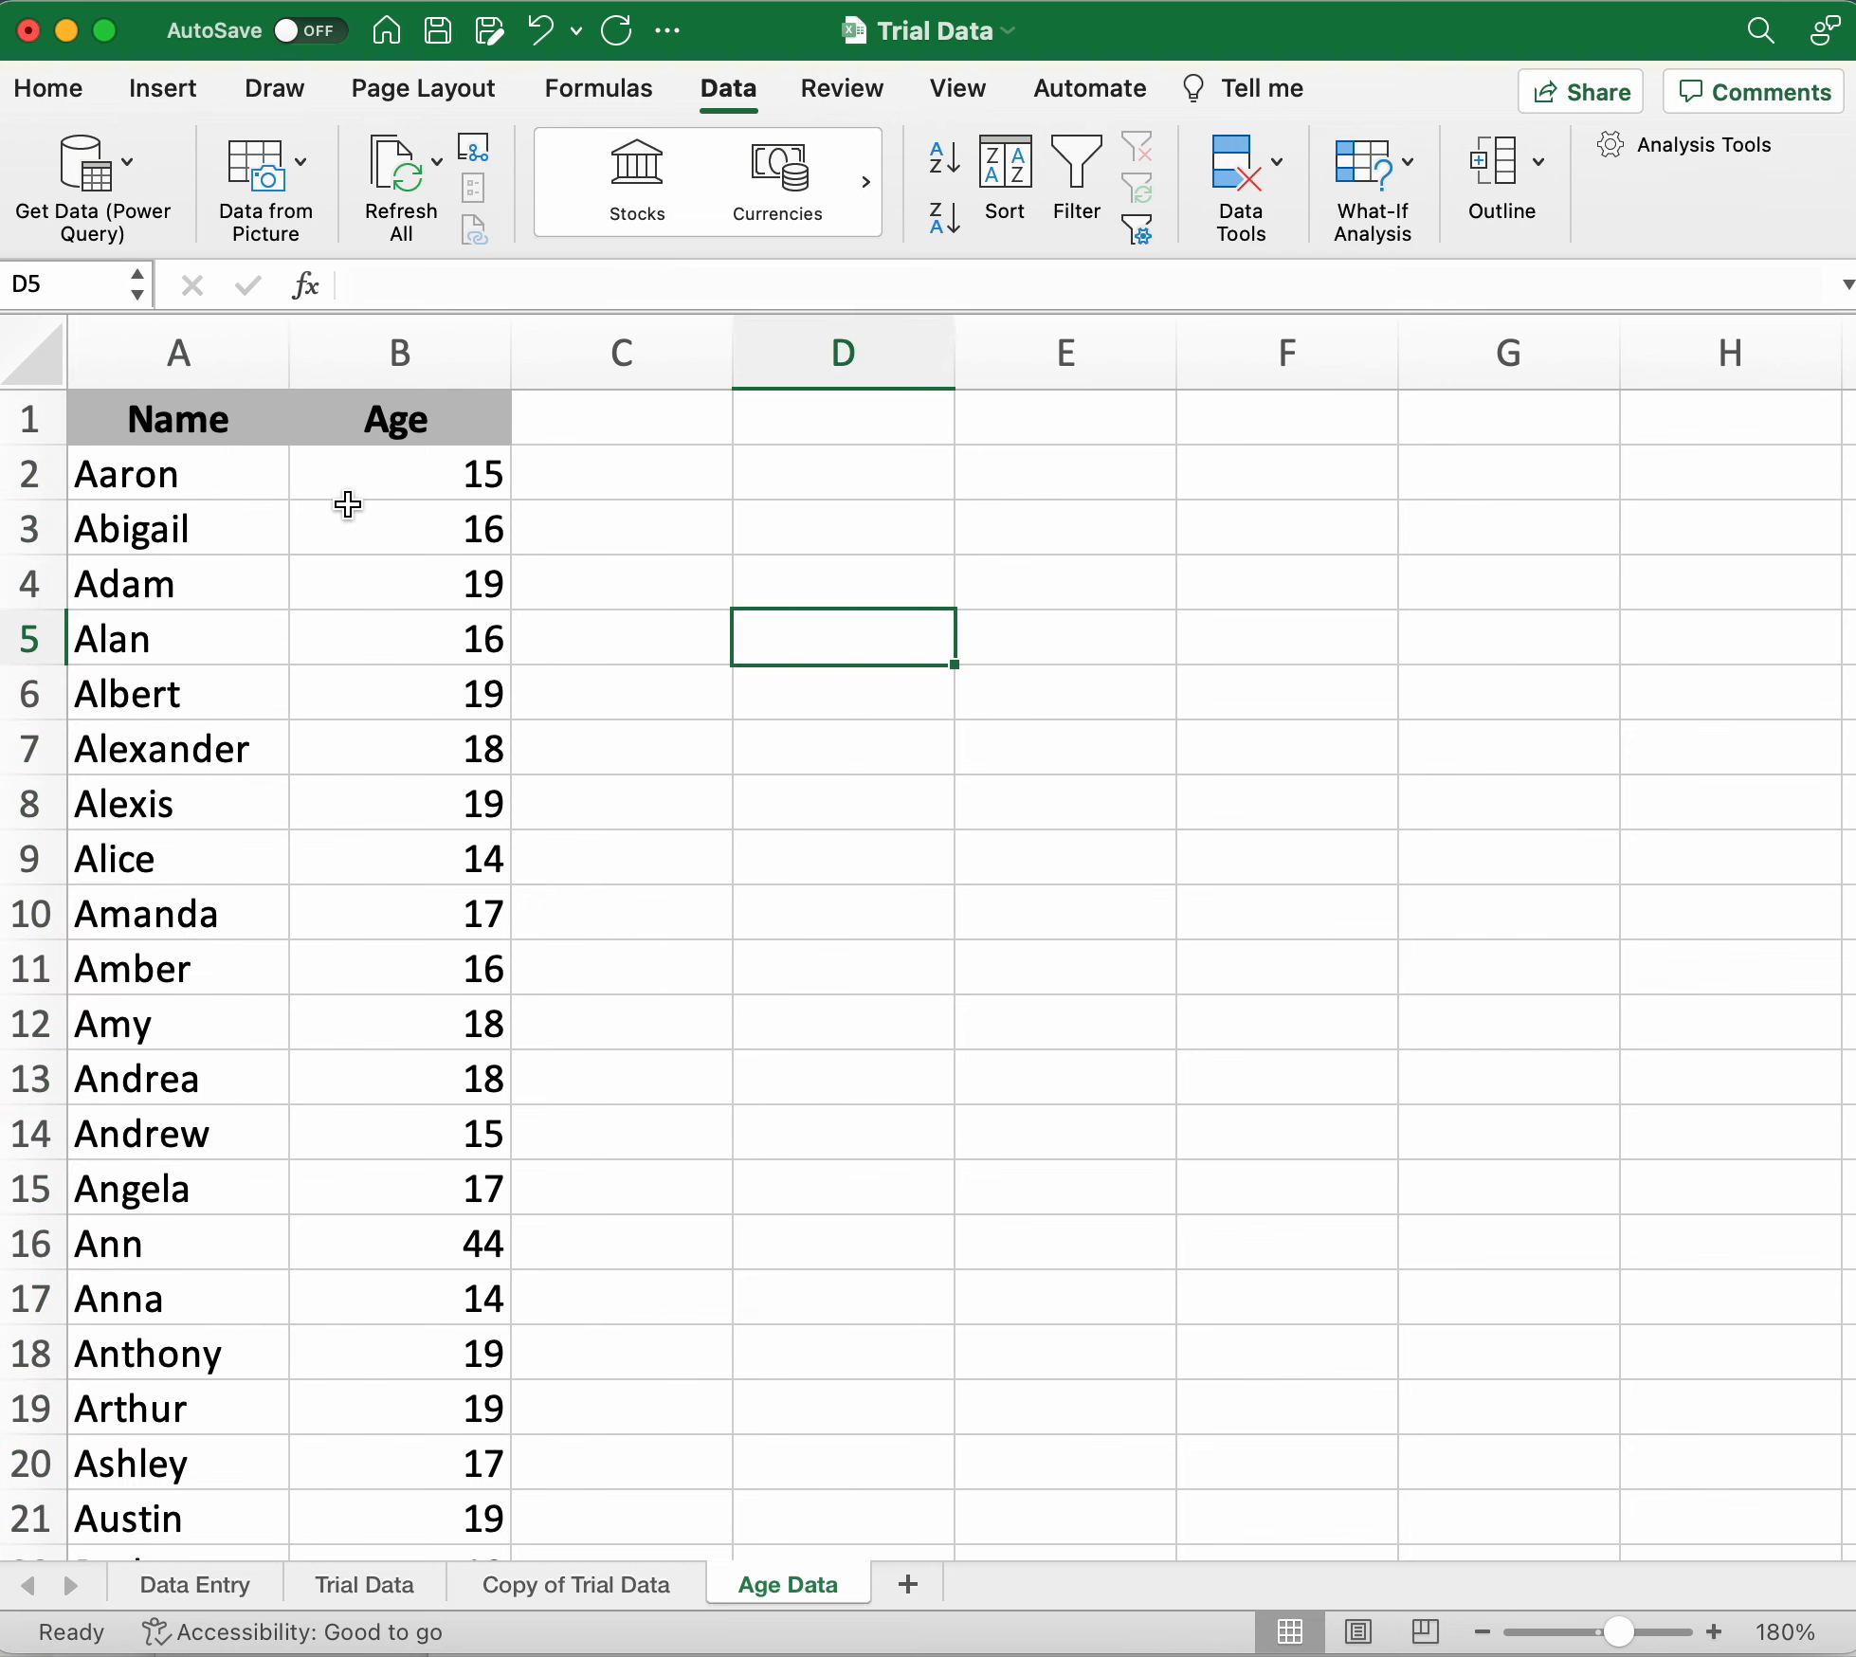
Sort columns A and B by Age on values from largest to smallest, treating the first row as headers.
left_click_drag(227, 367, 431, 390)
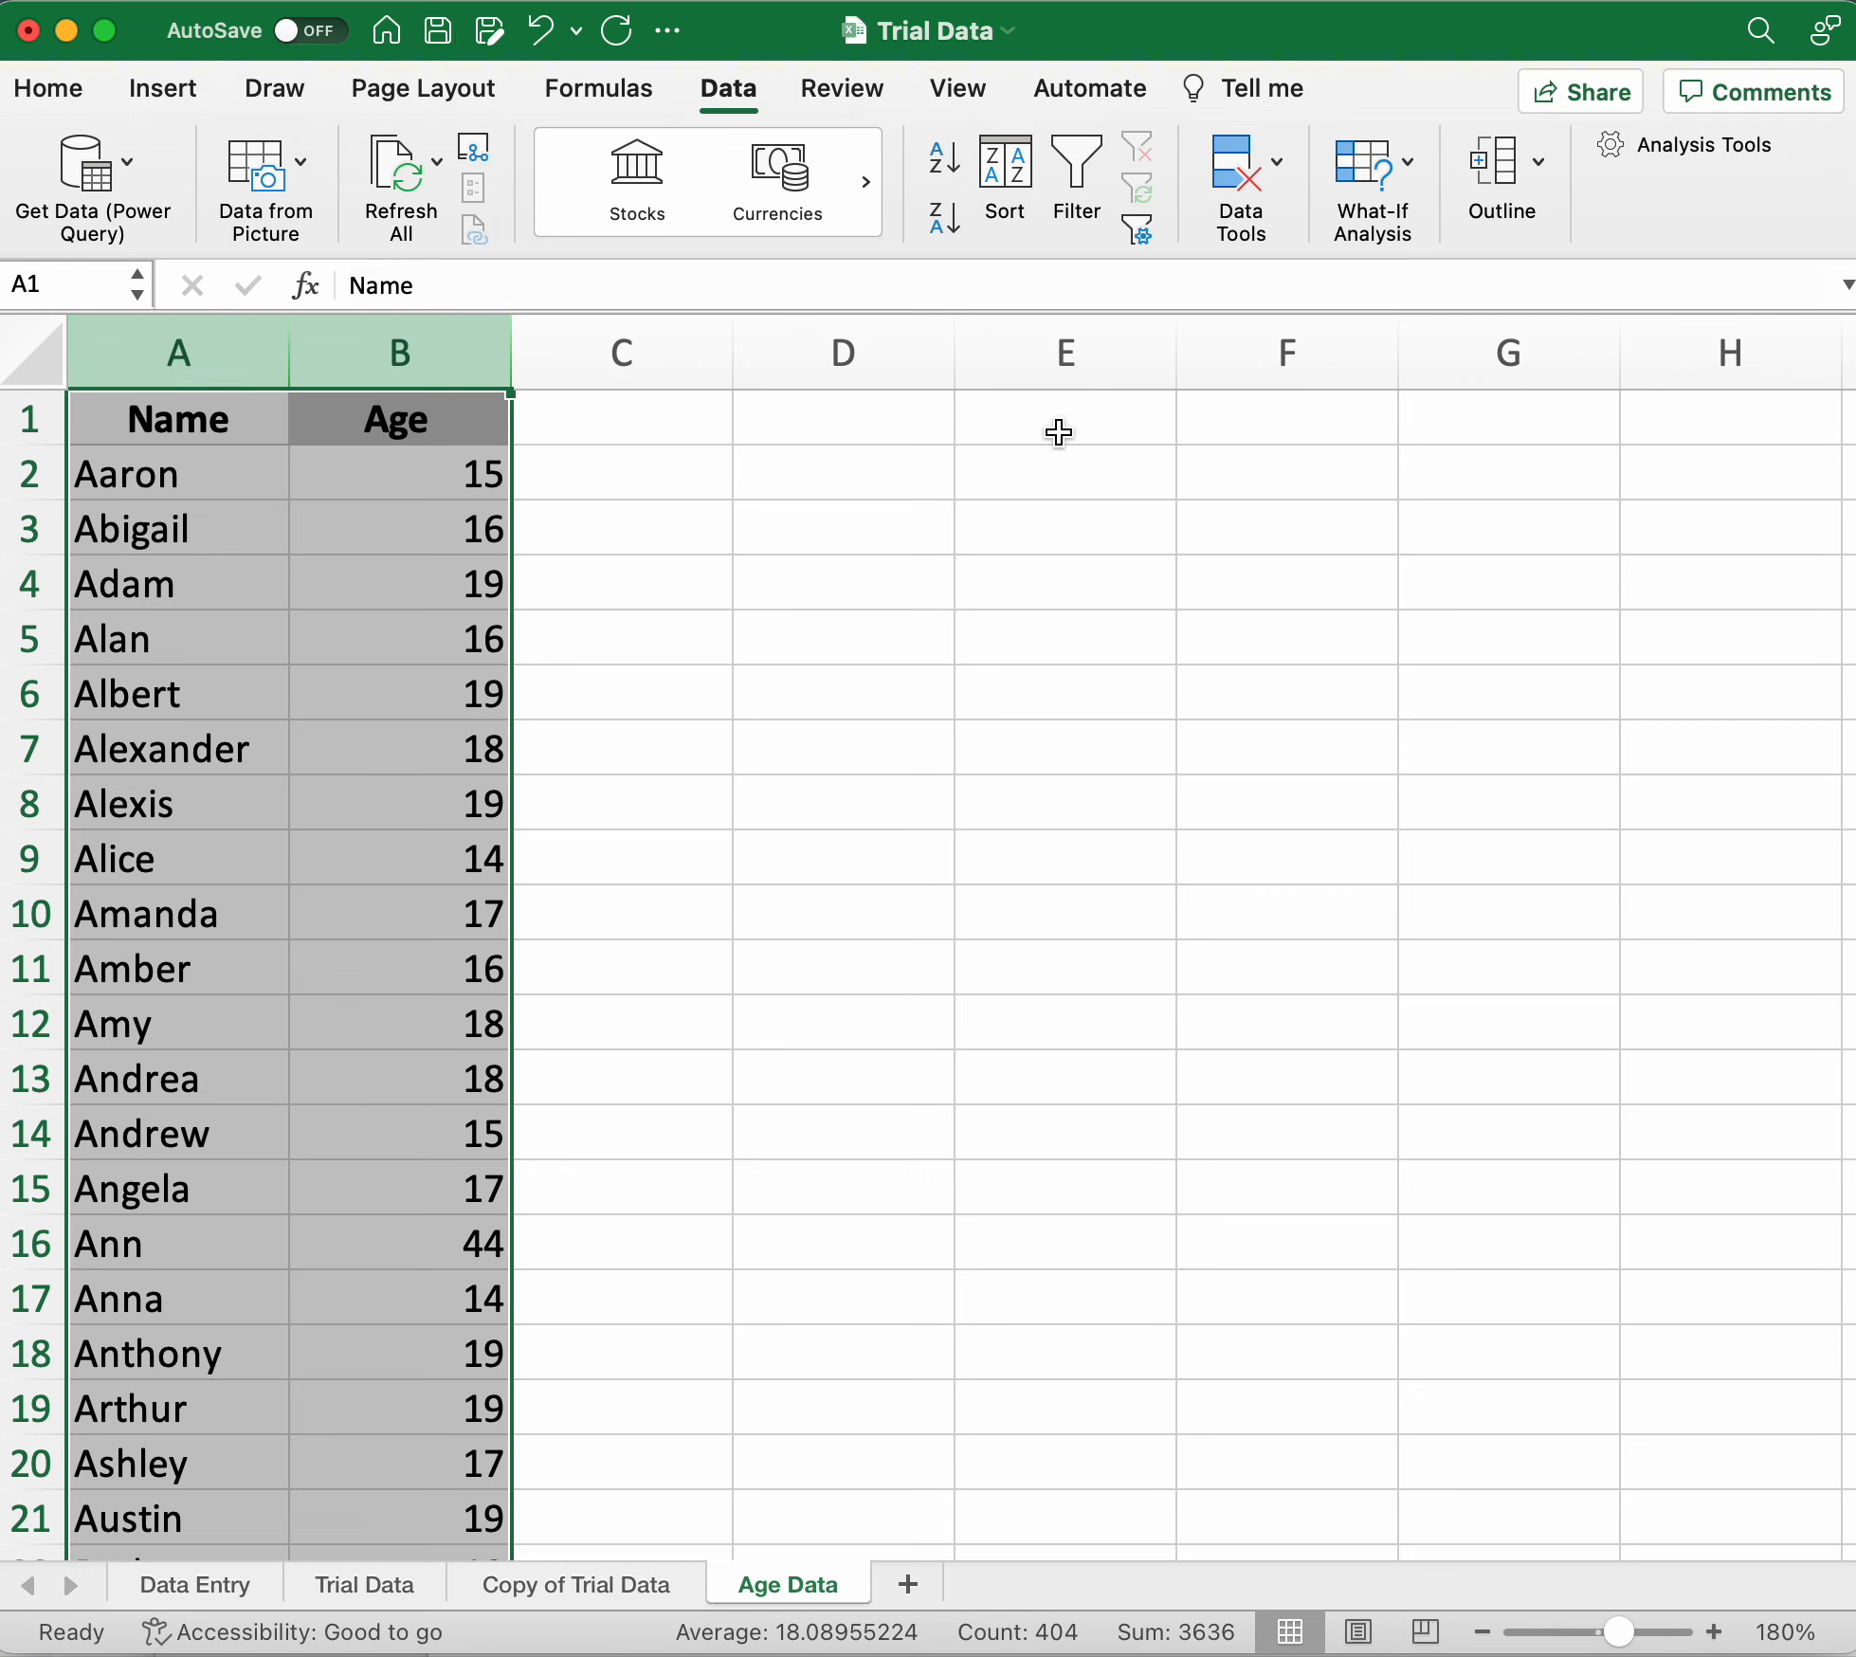
left_click(1000, 181)
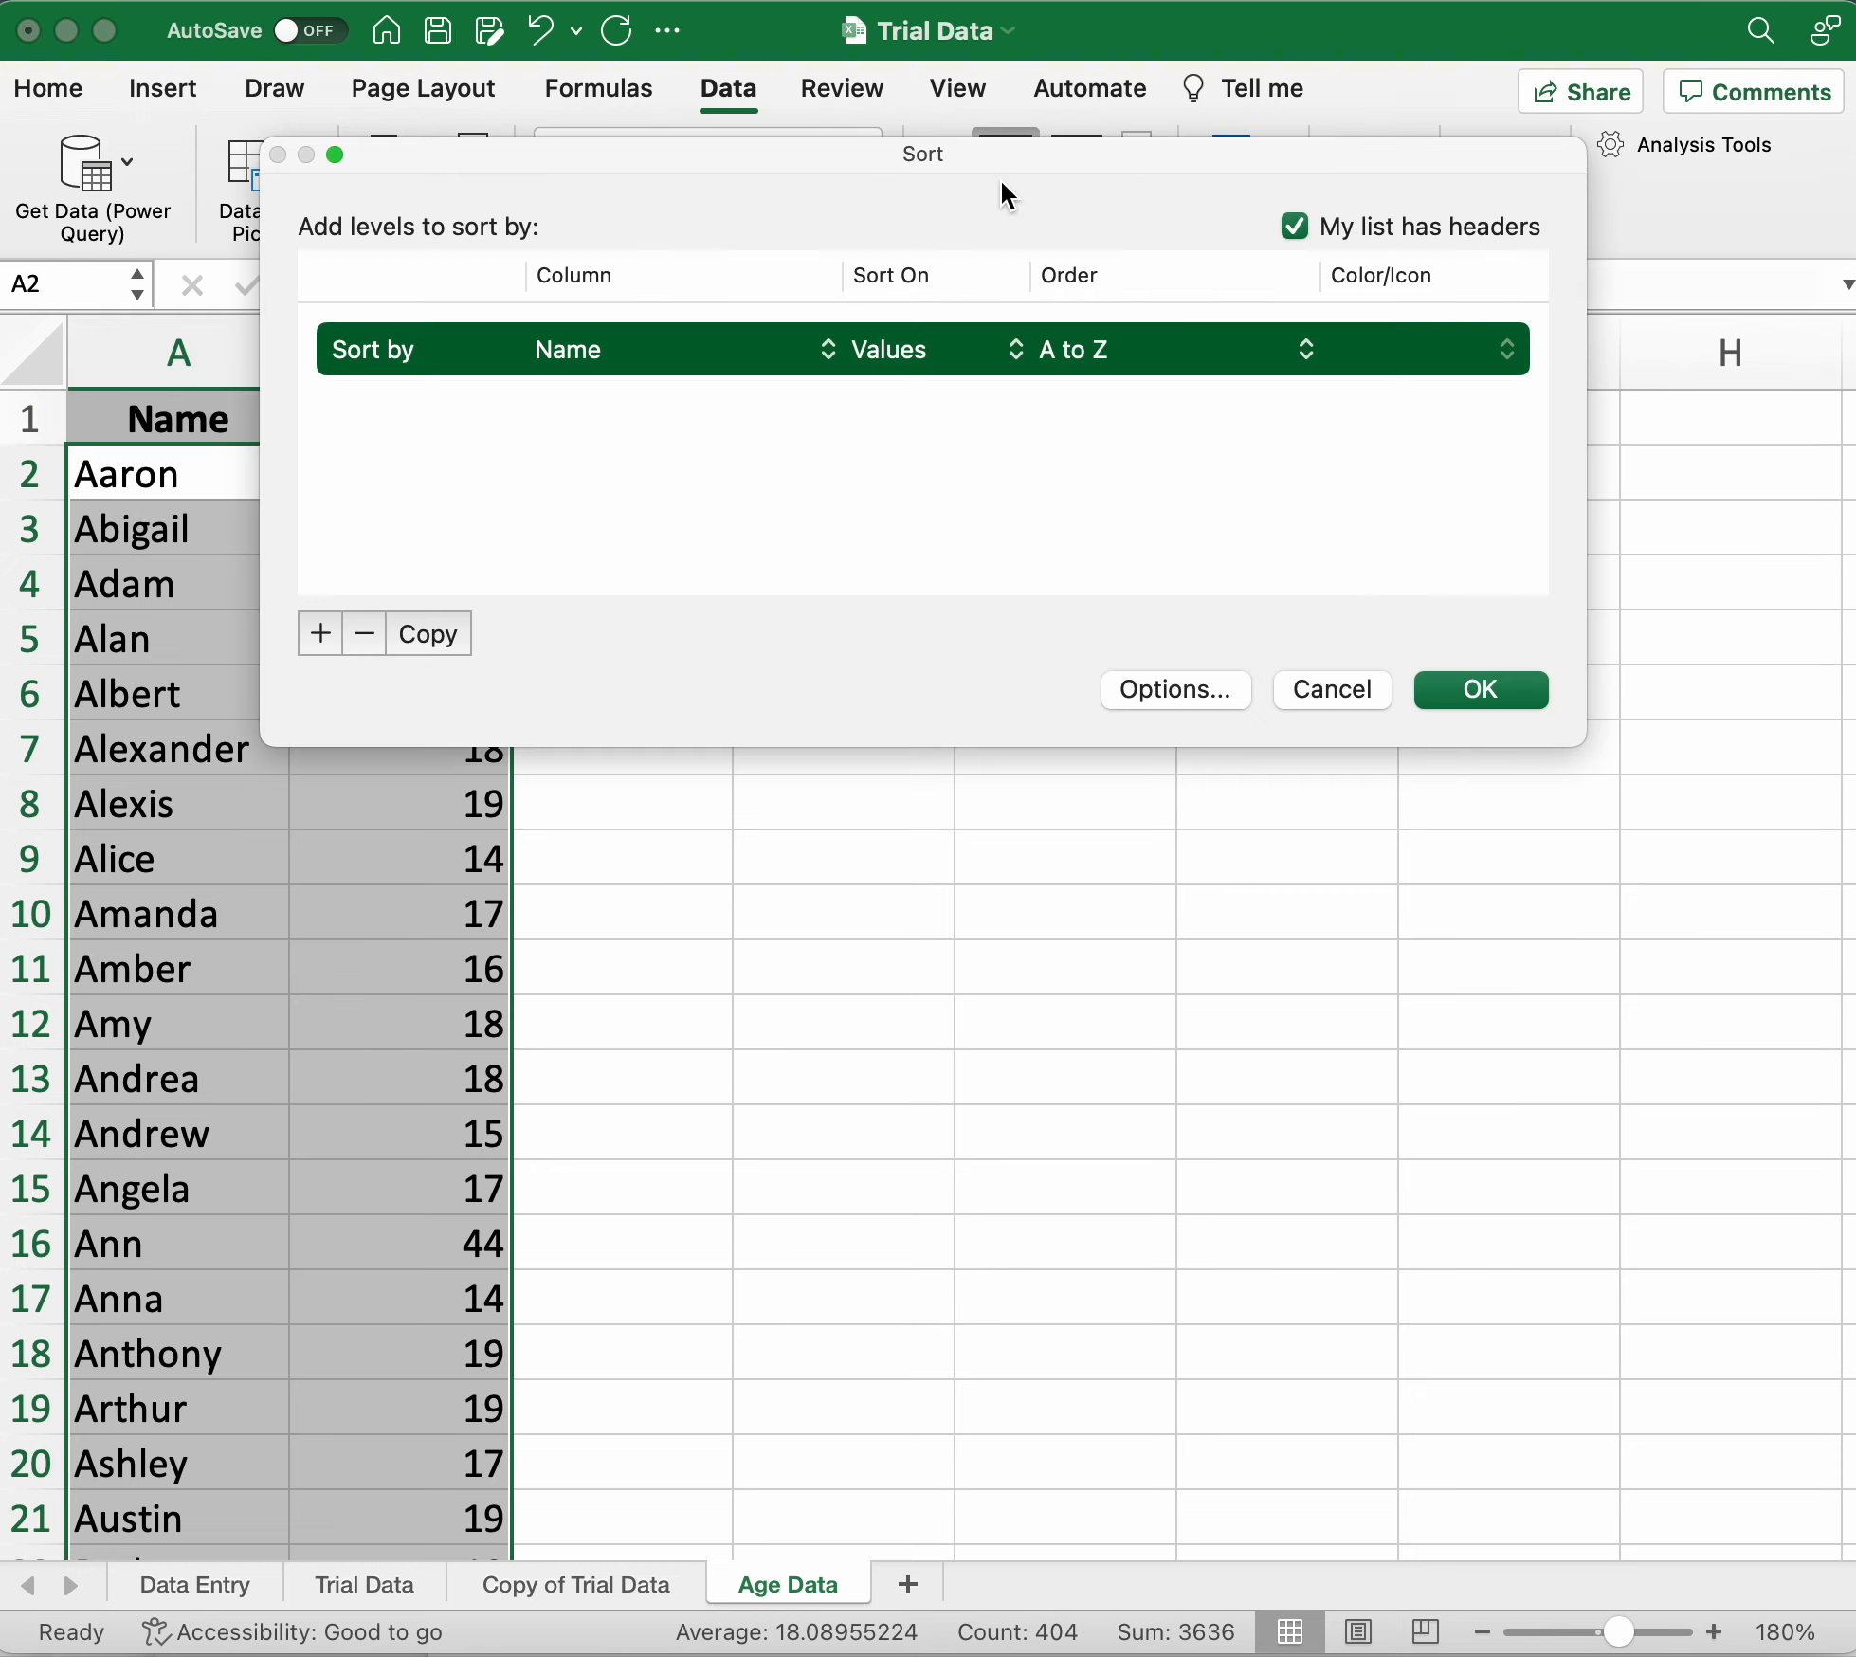
left_click(786, 361)
left_click(734, 391)
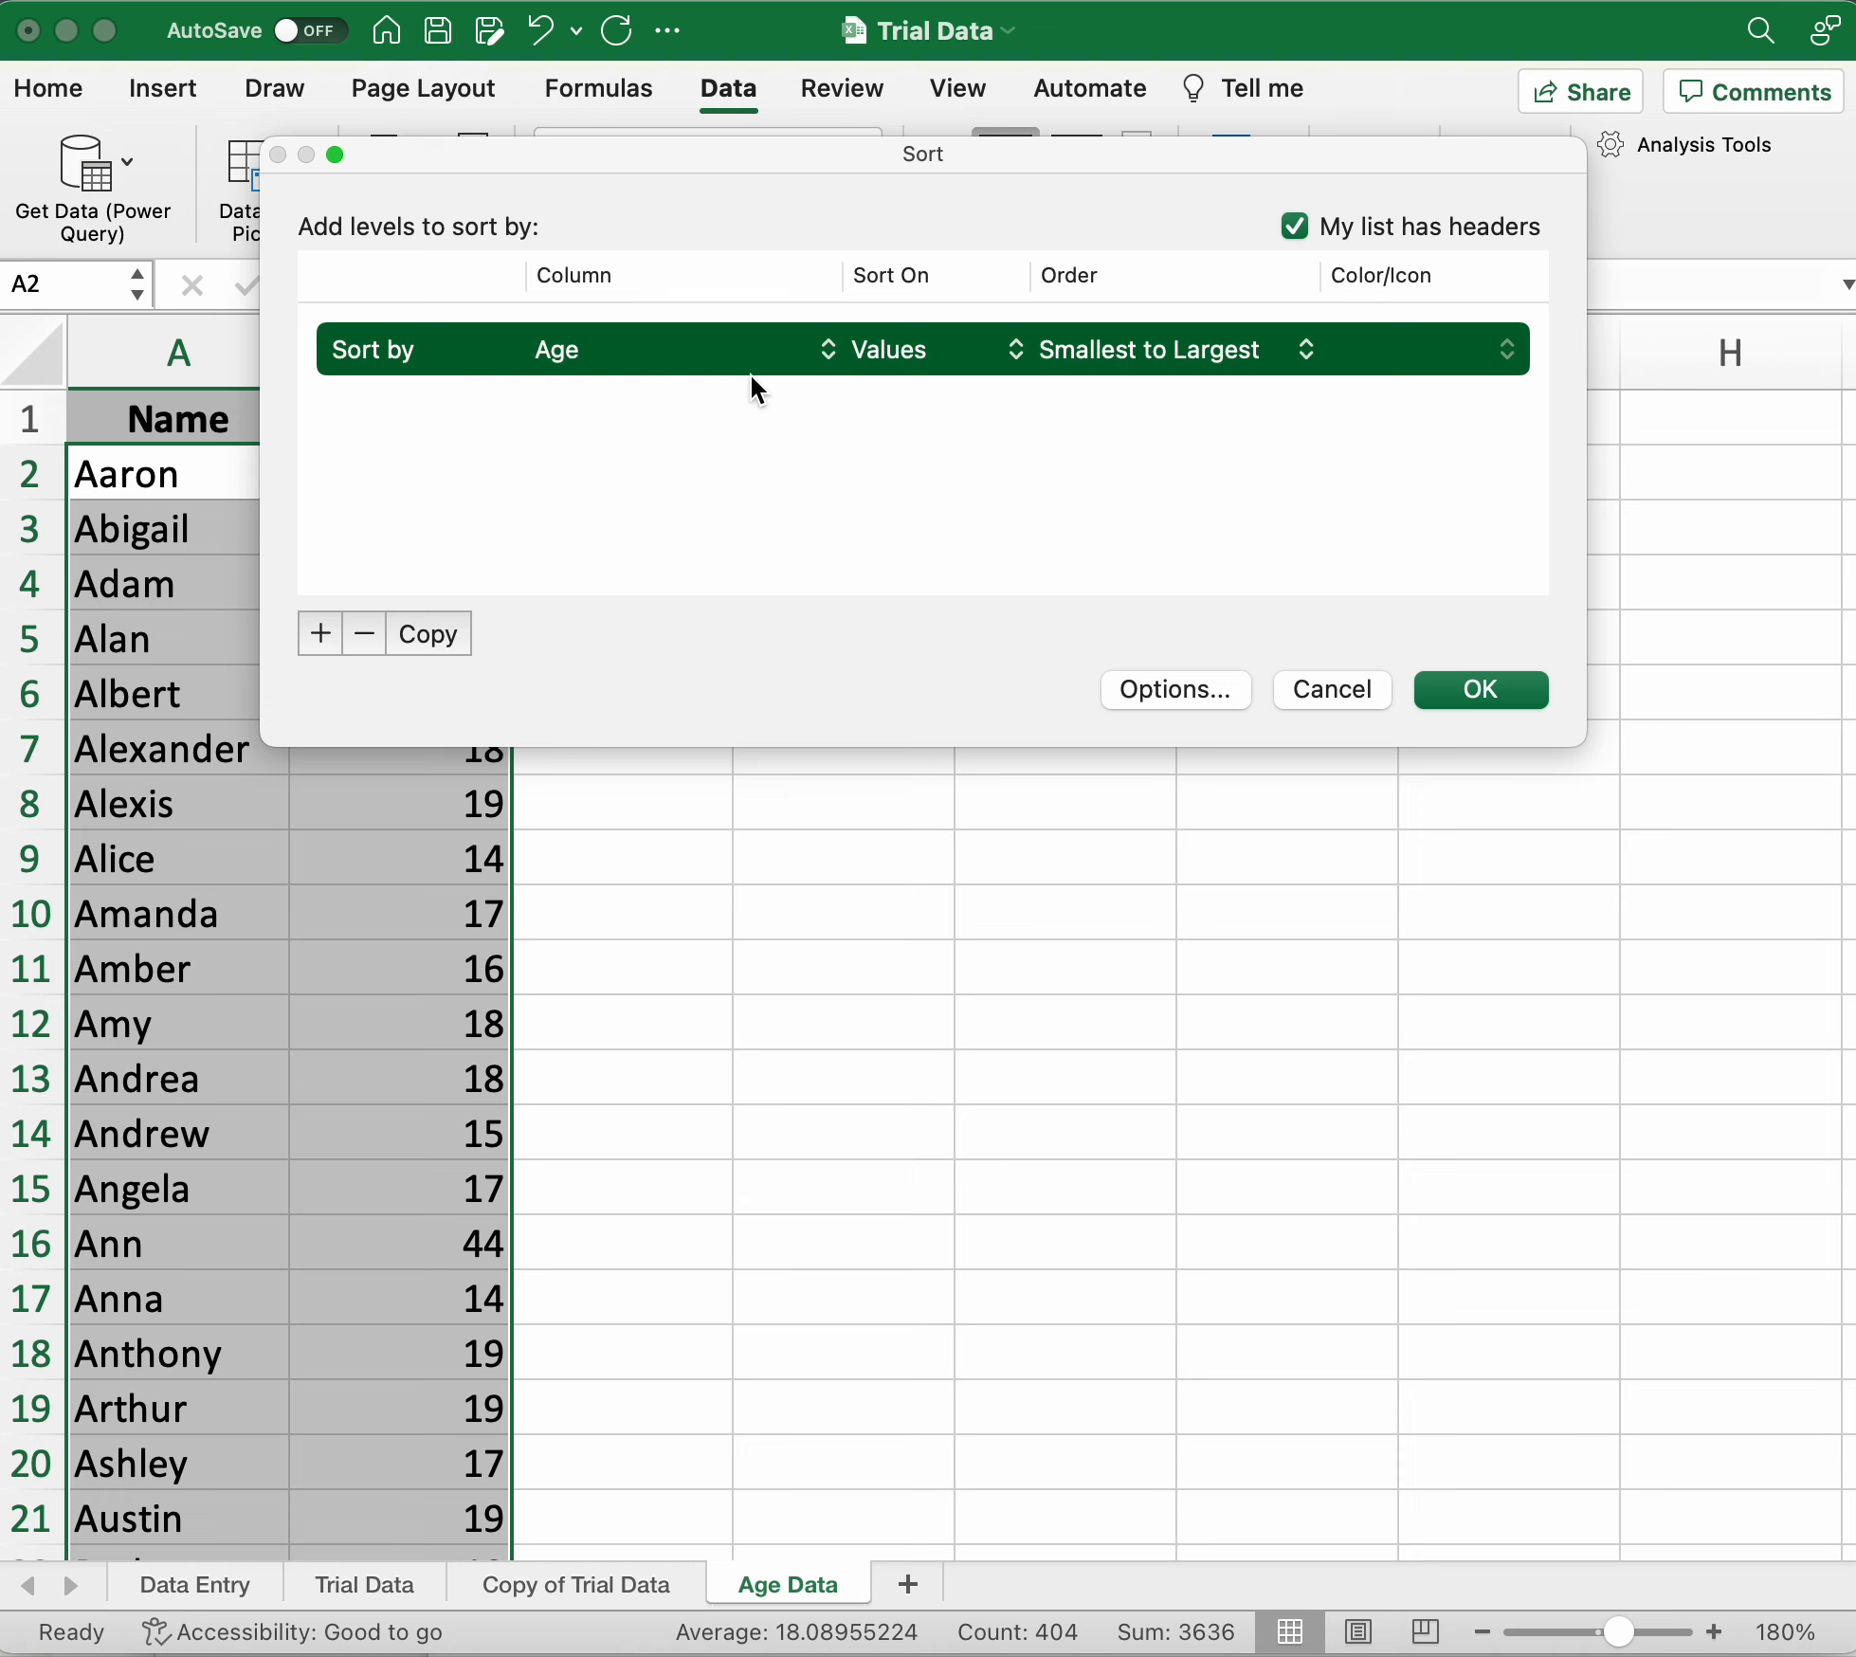
left_click(1202, 359)
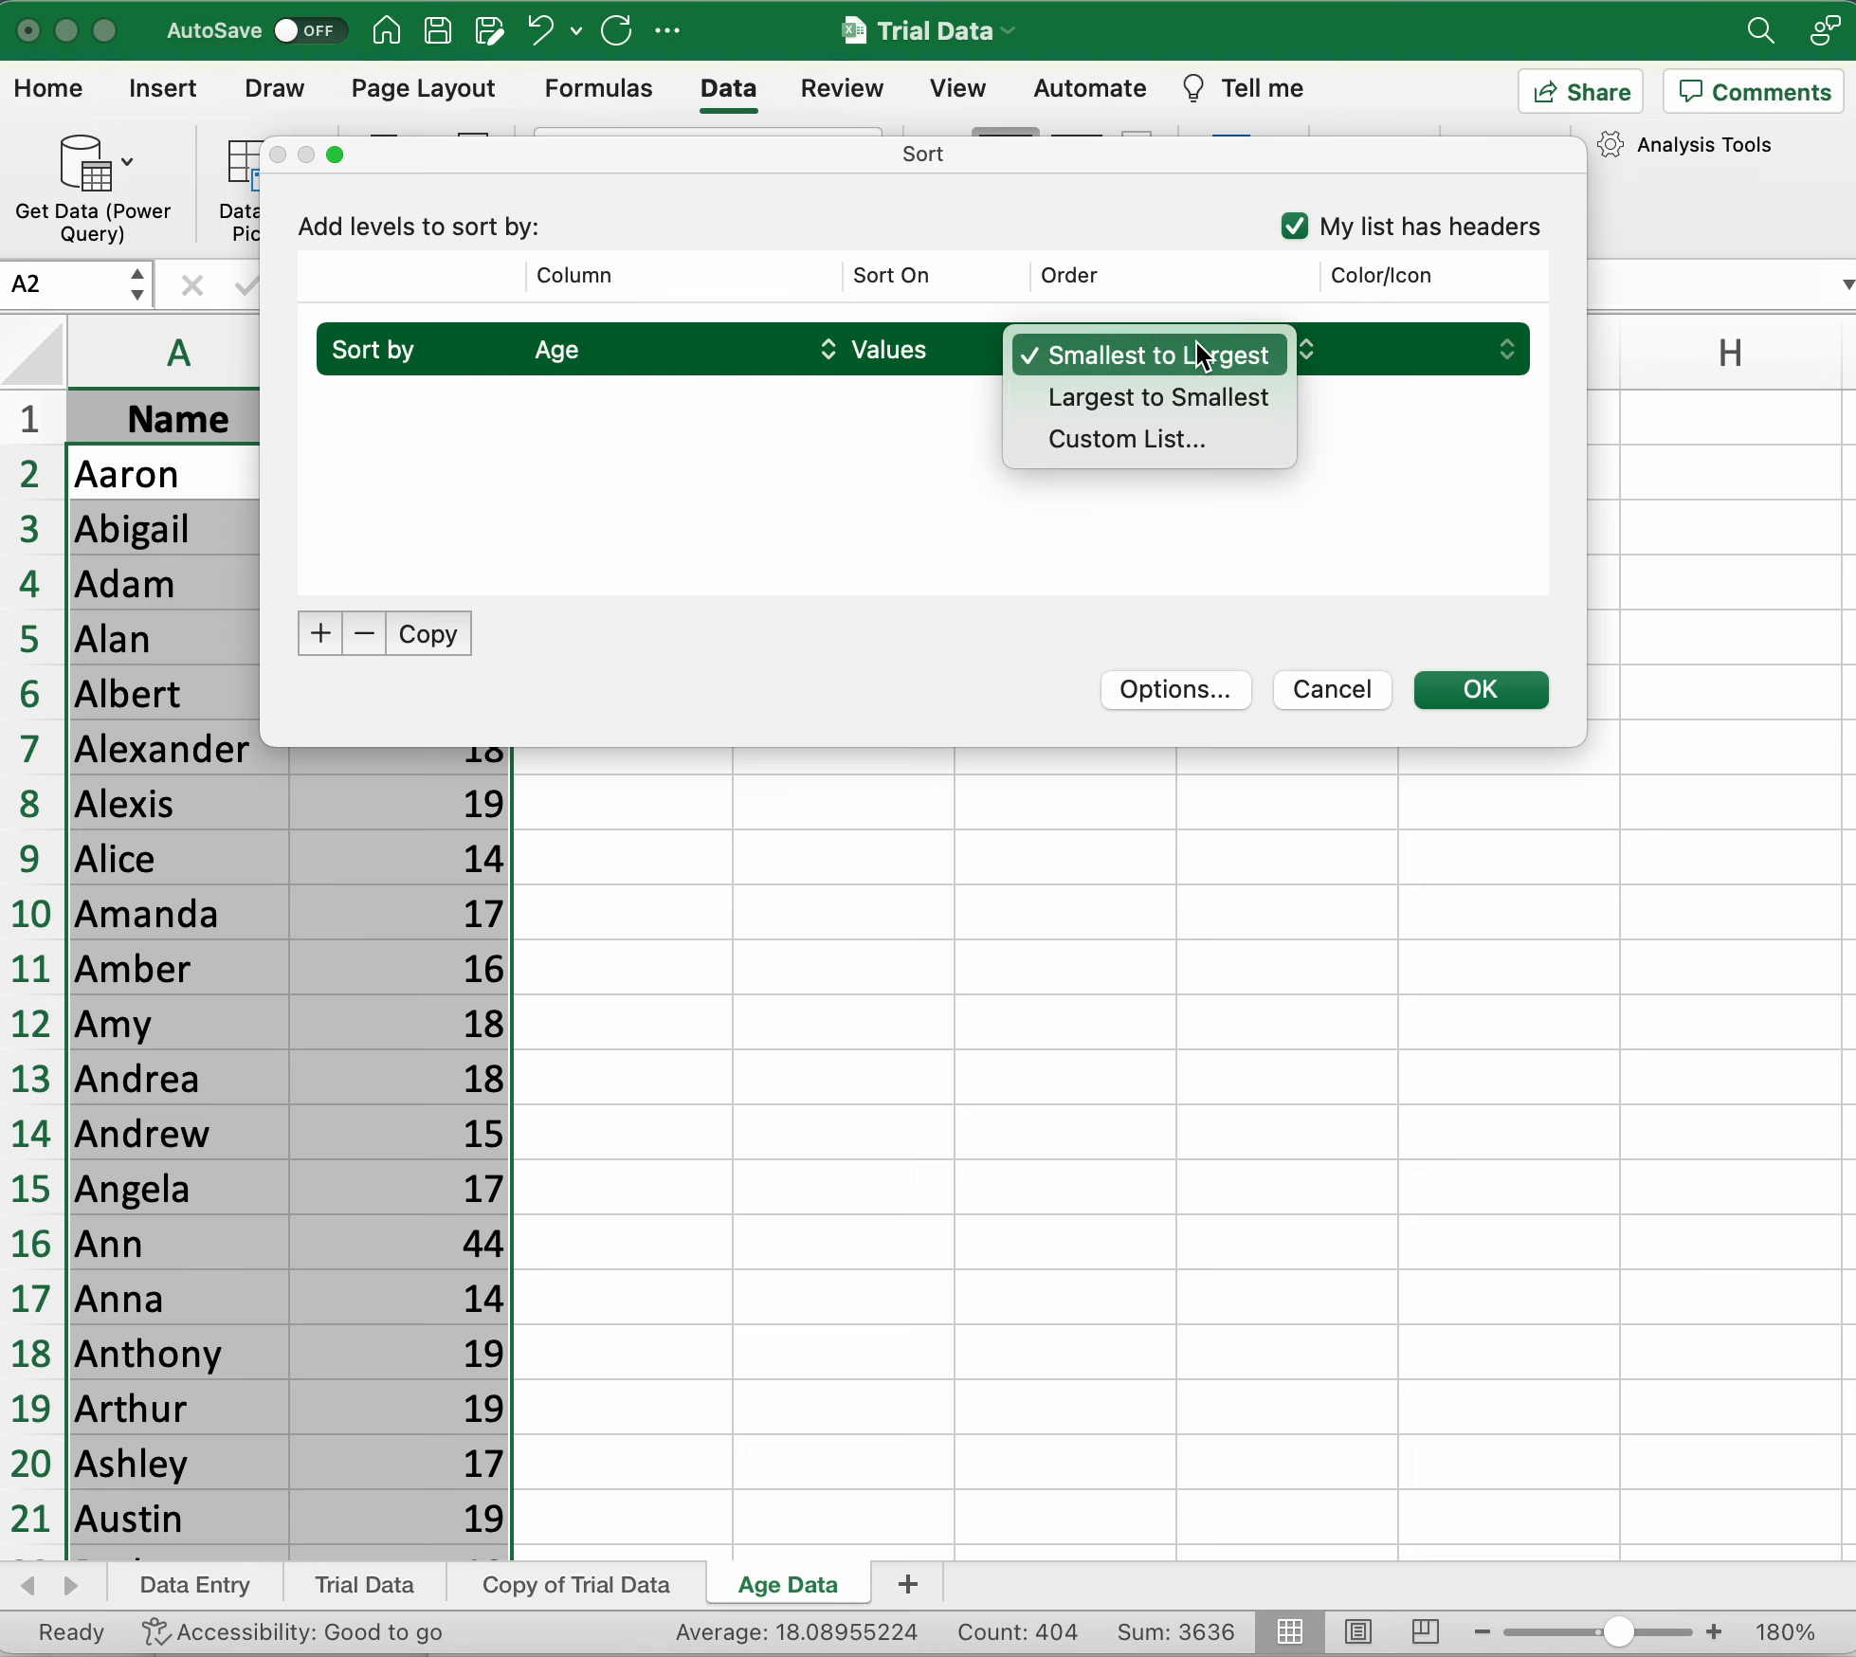
left_click(1219, 396)
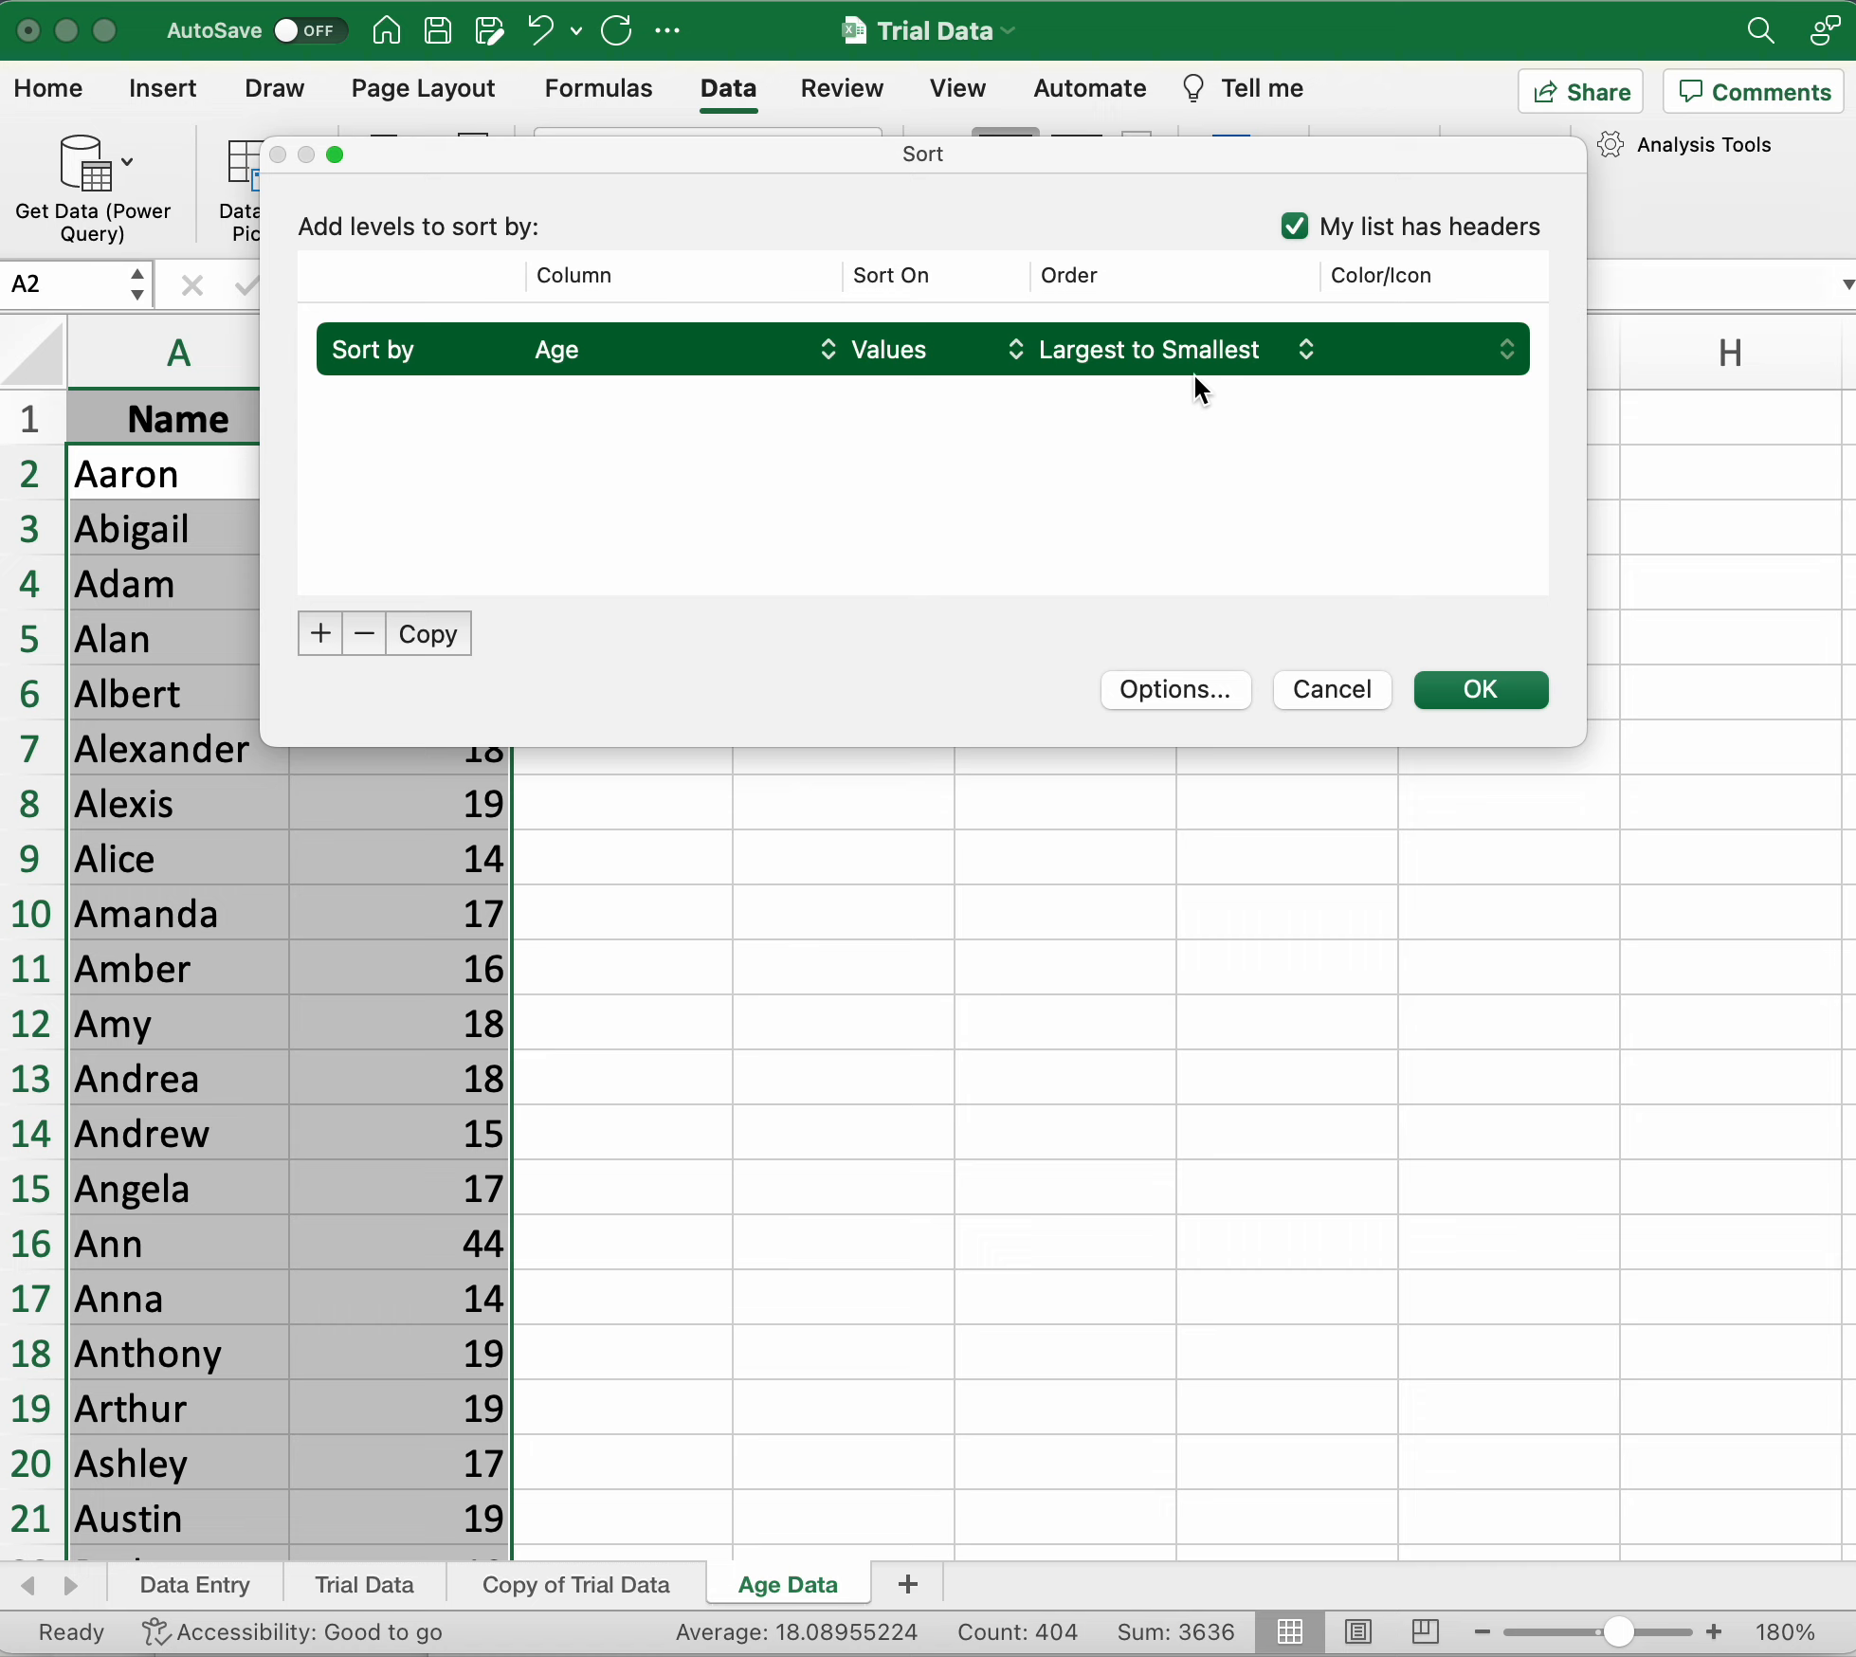
left_click(1521, 692)
Examine the age-sorted list from the oldest entries down to the youngest and check the order of the ages.
left_click(431, 494)
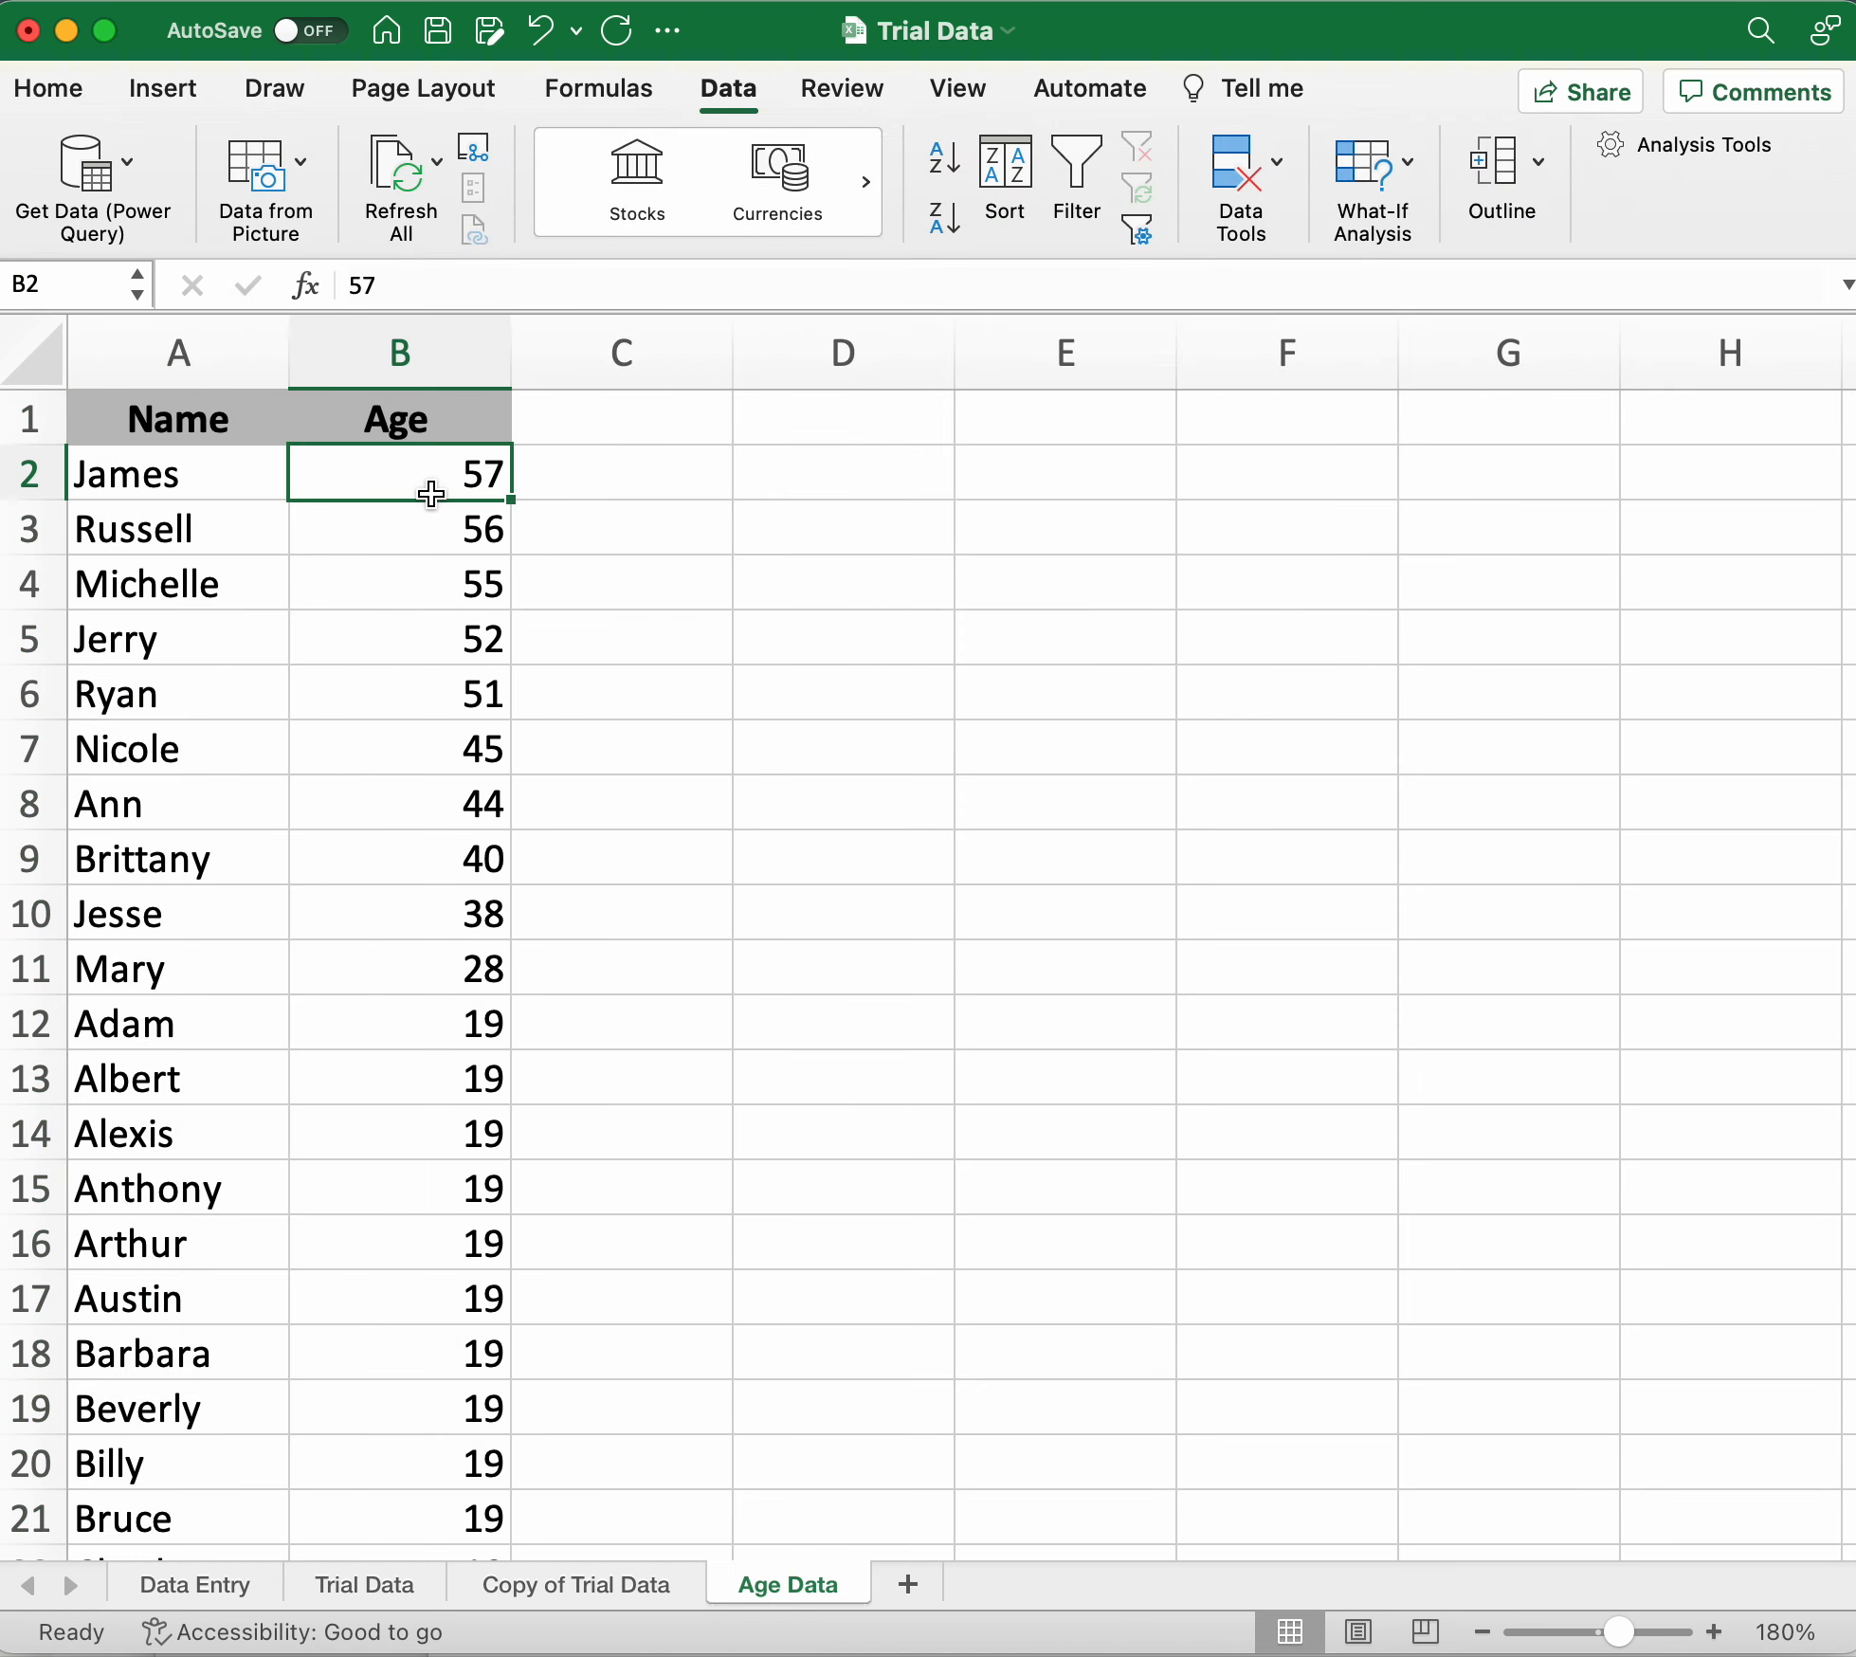
left_click(406, 529)
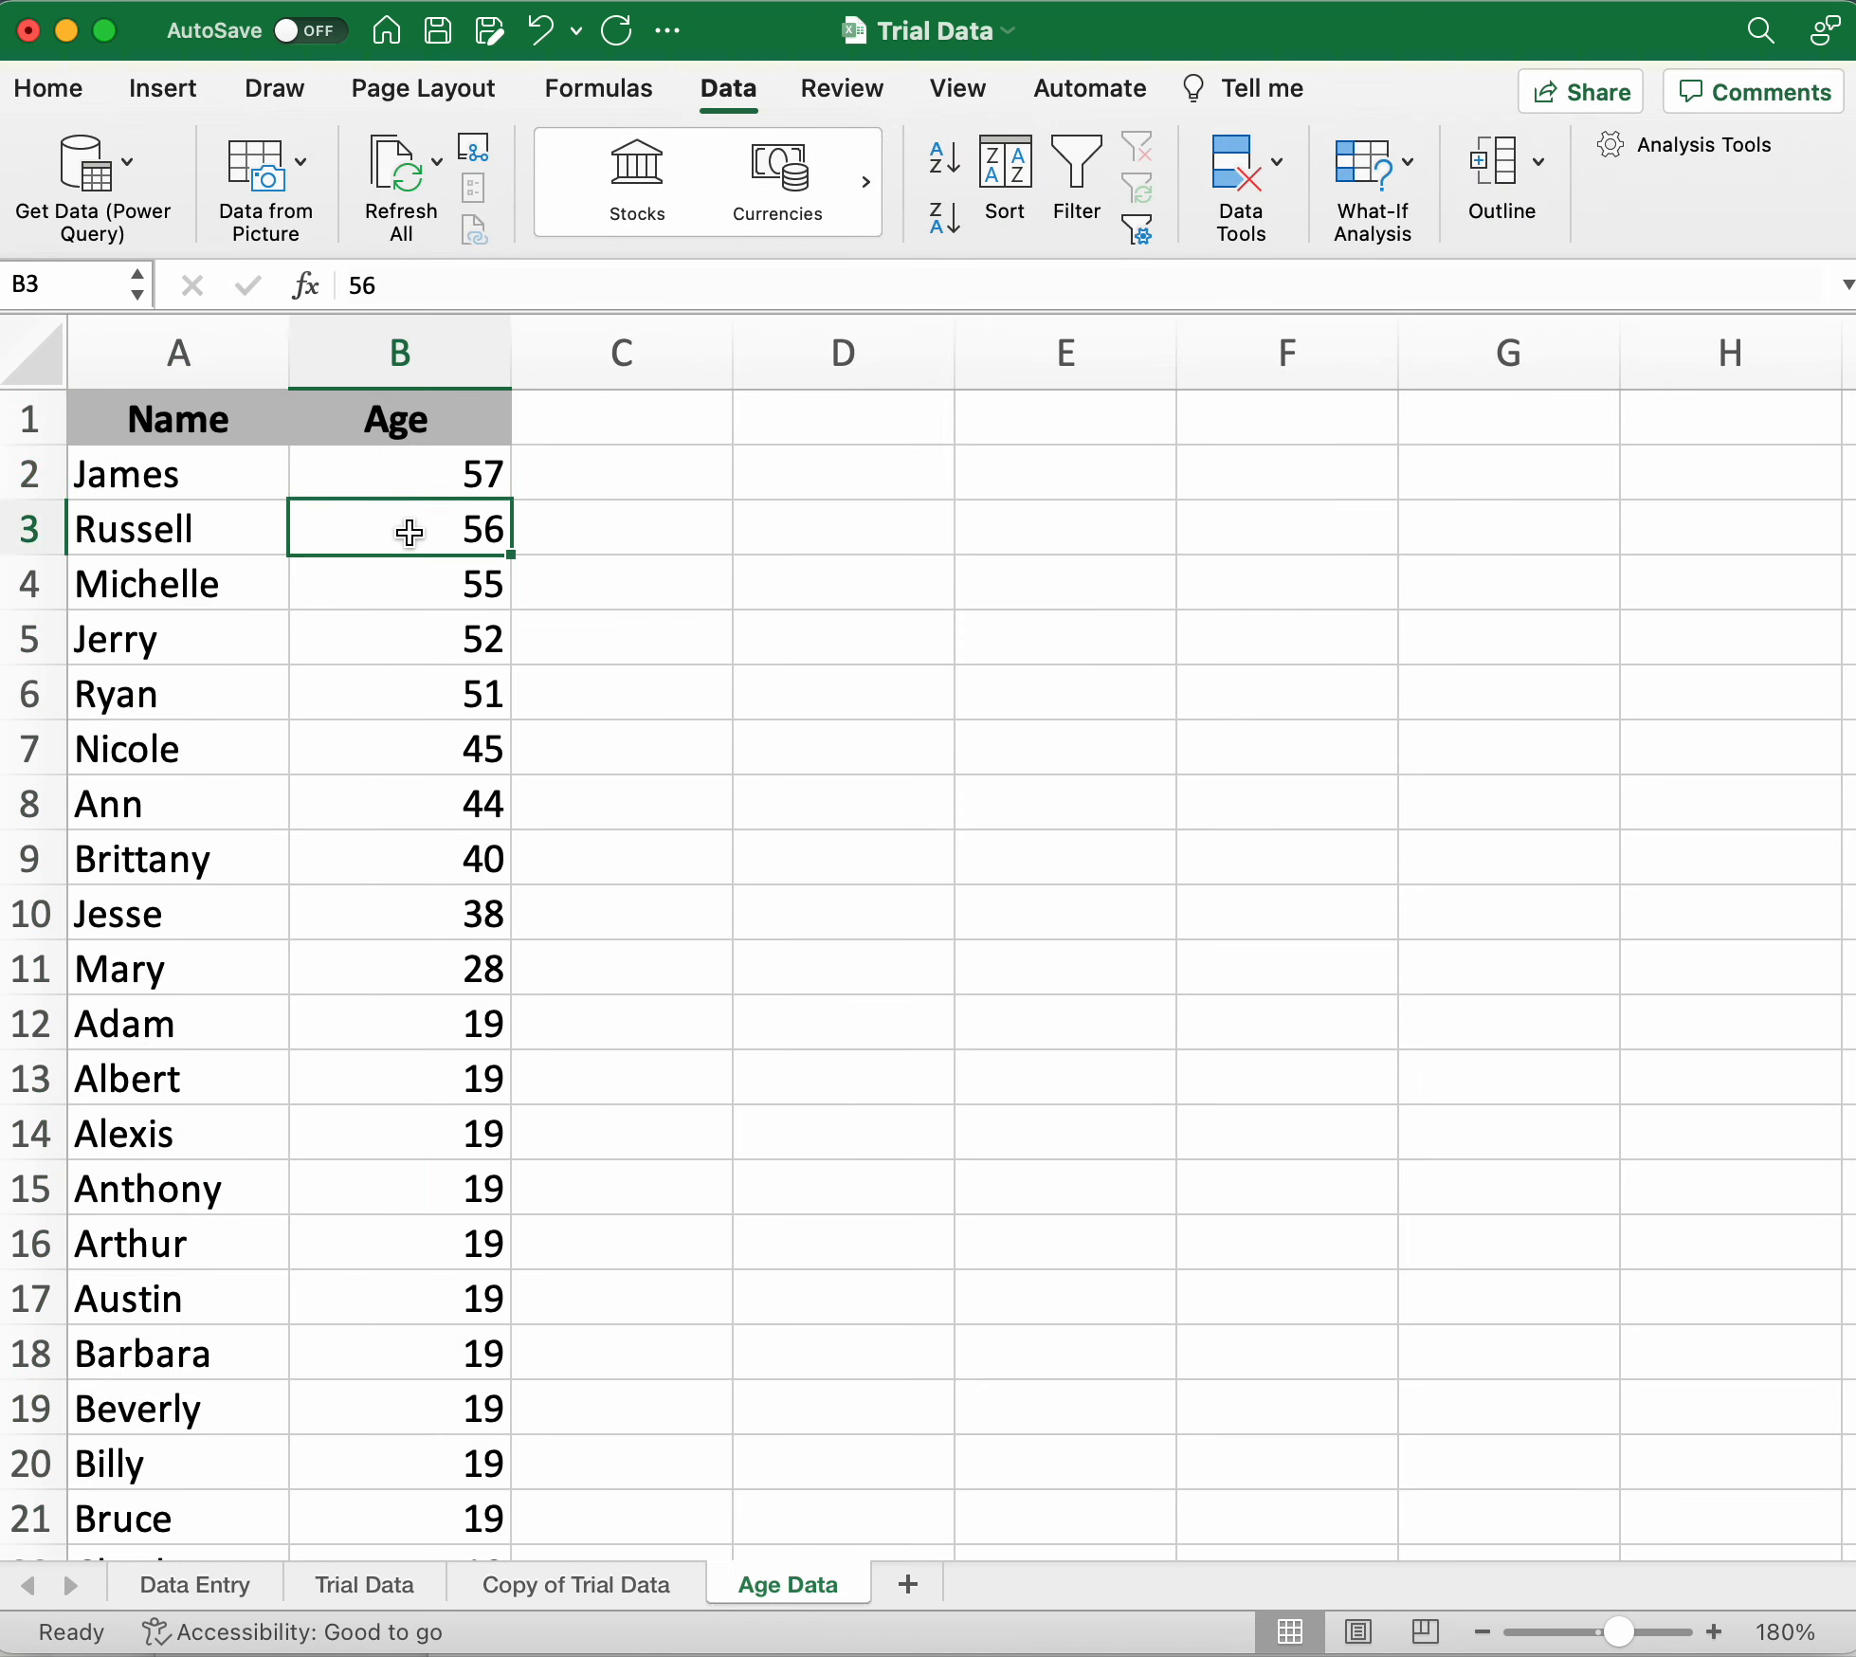
left_click(405, 589)
left_click(422, 642)
left_click(426, 706)
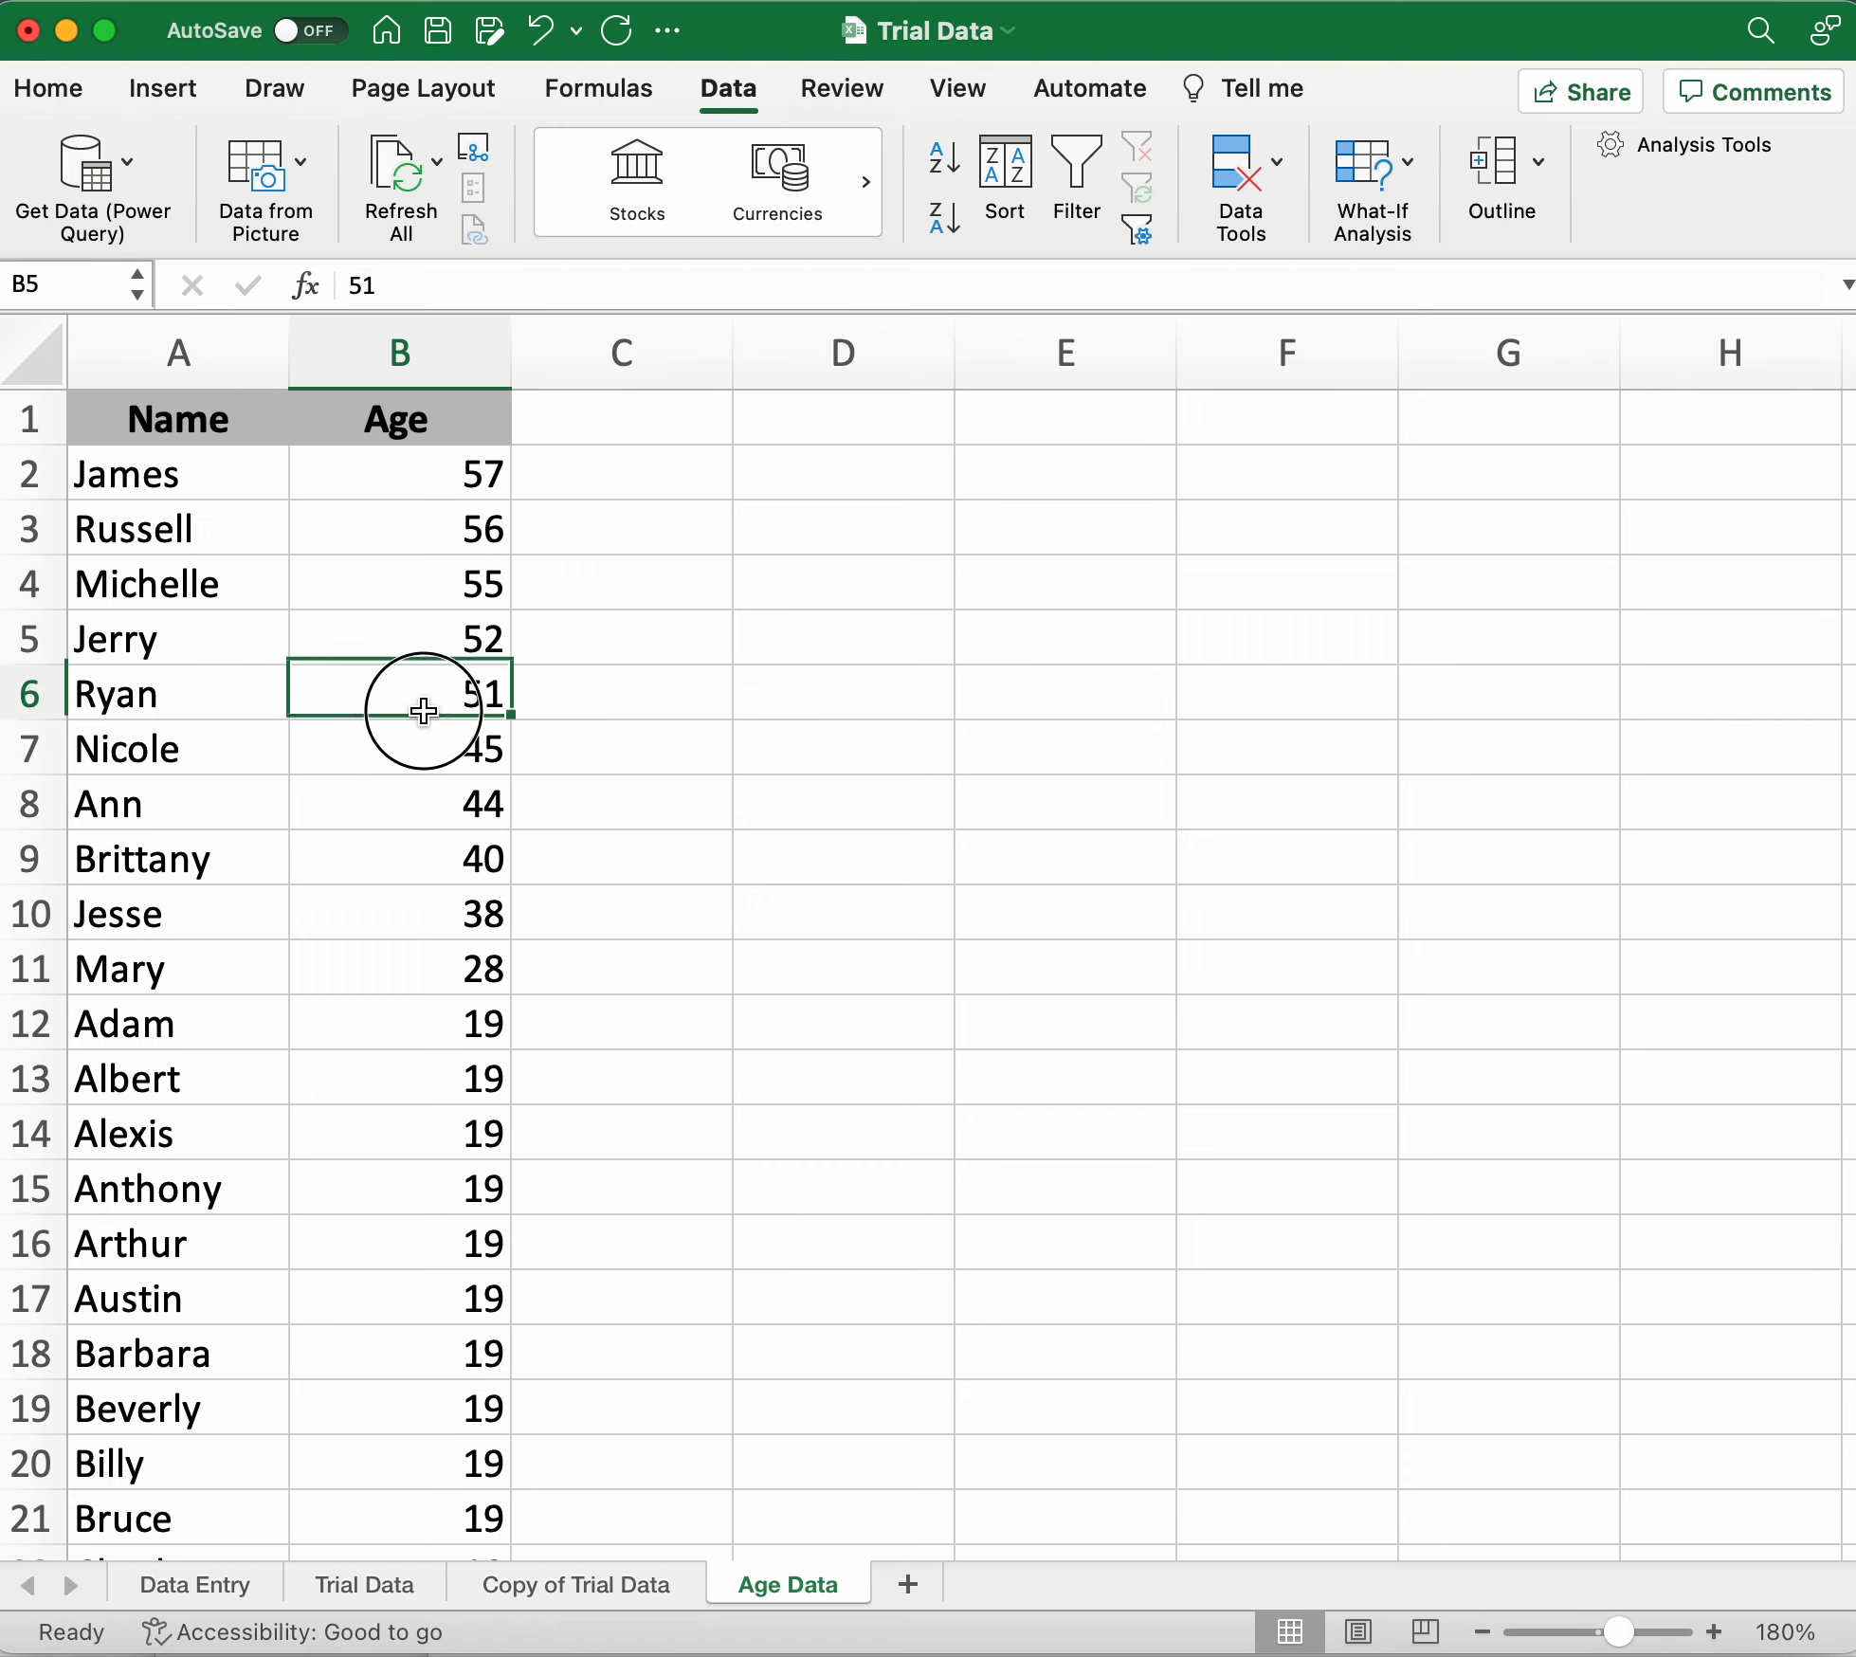
left_click(421, 1036)
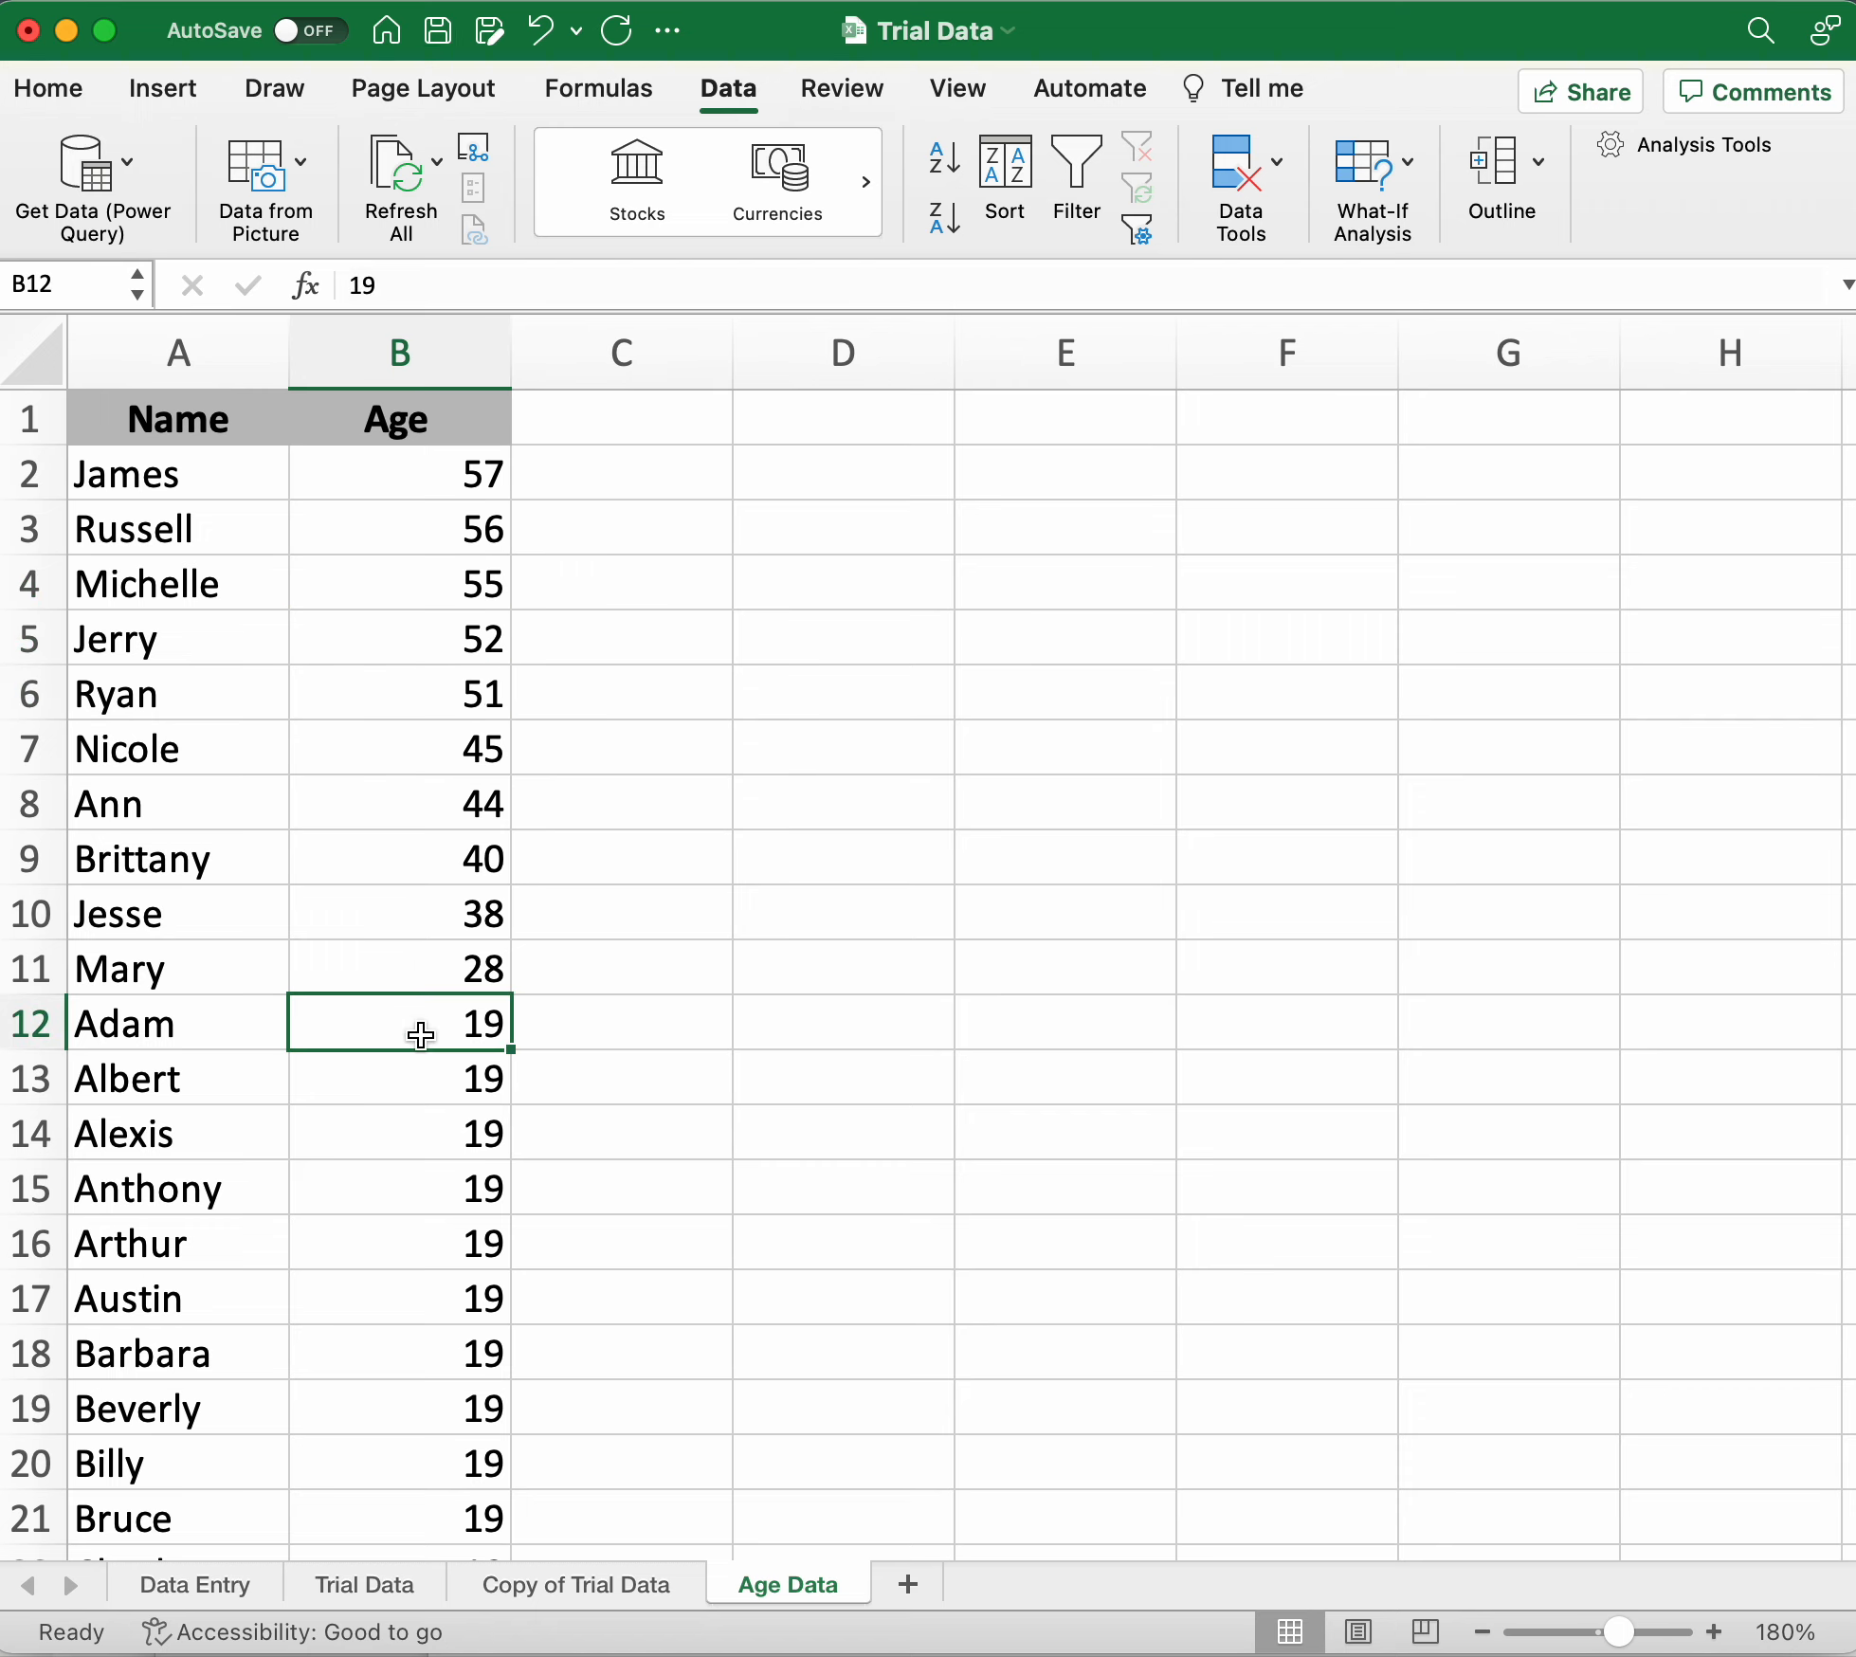
scroll(421, 1035, "down", 15)
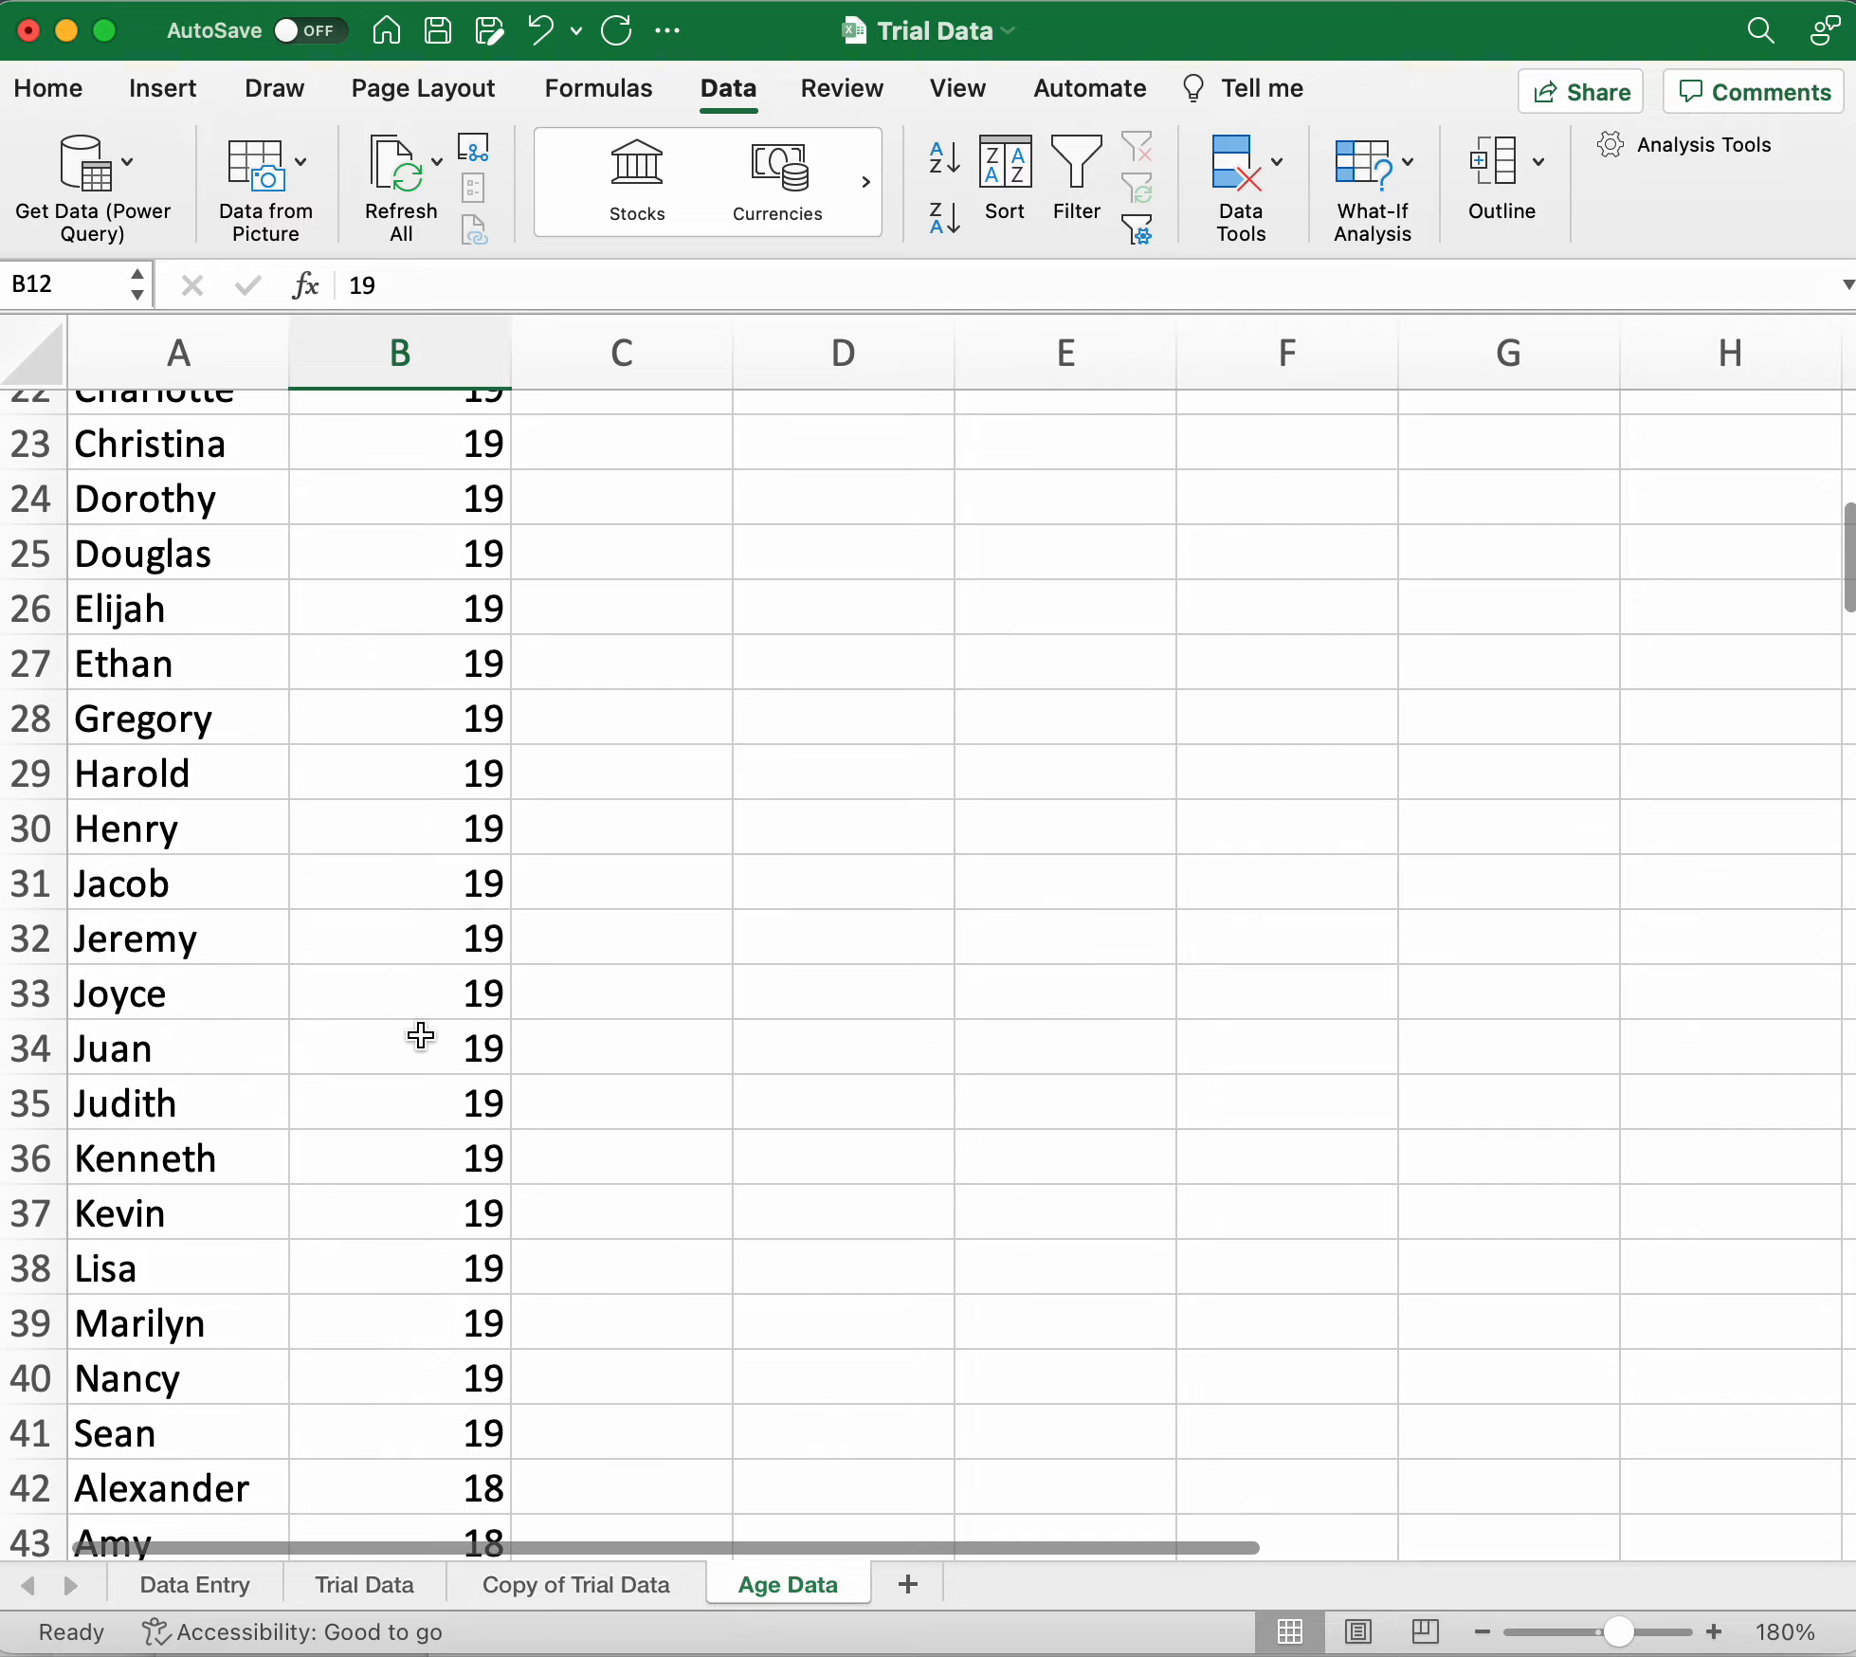
scroll(421, 1035, "down", 20)
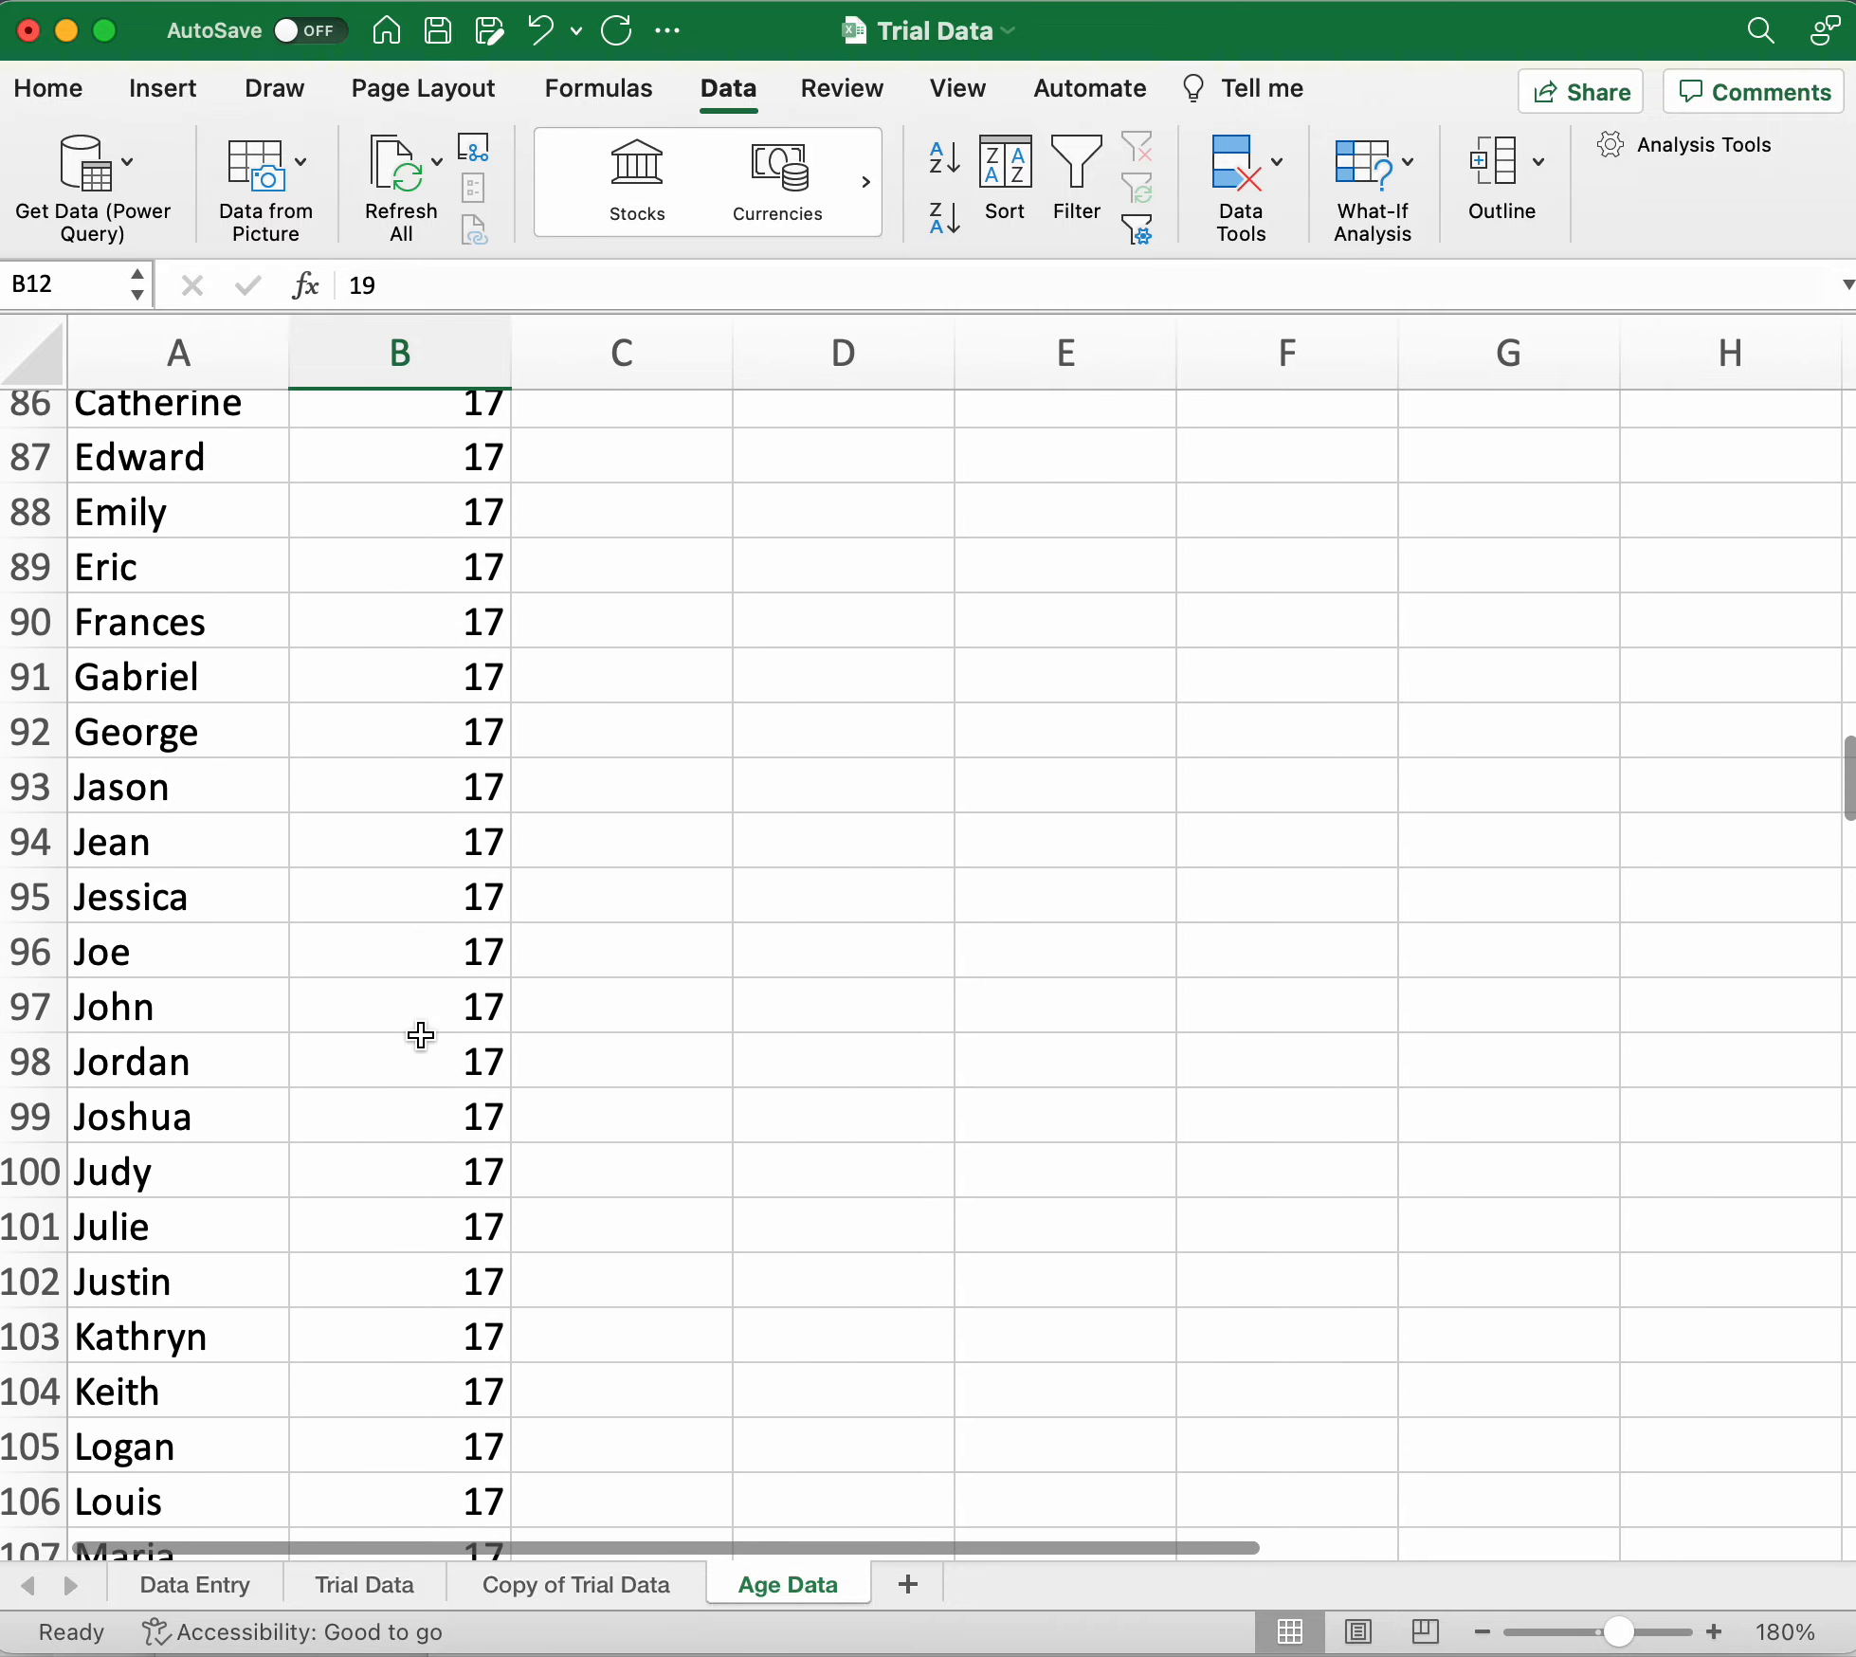
scroll(421, 1035, "down", 20)
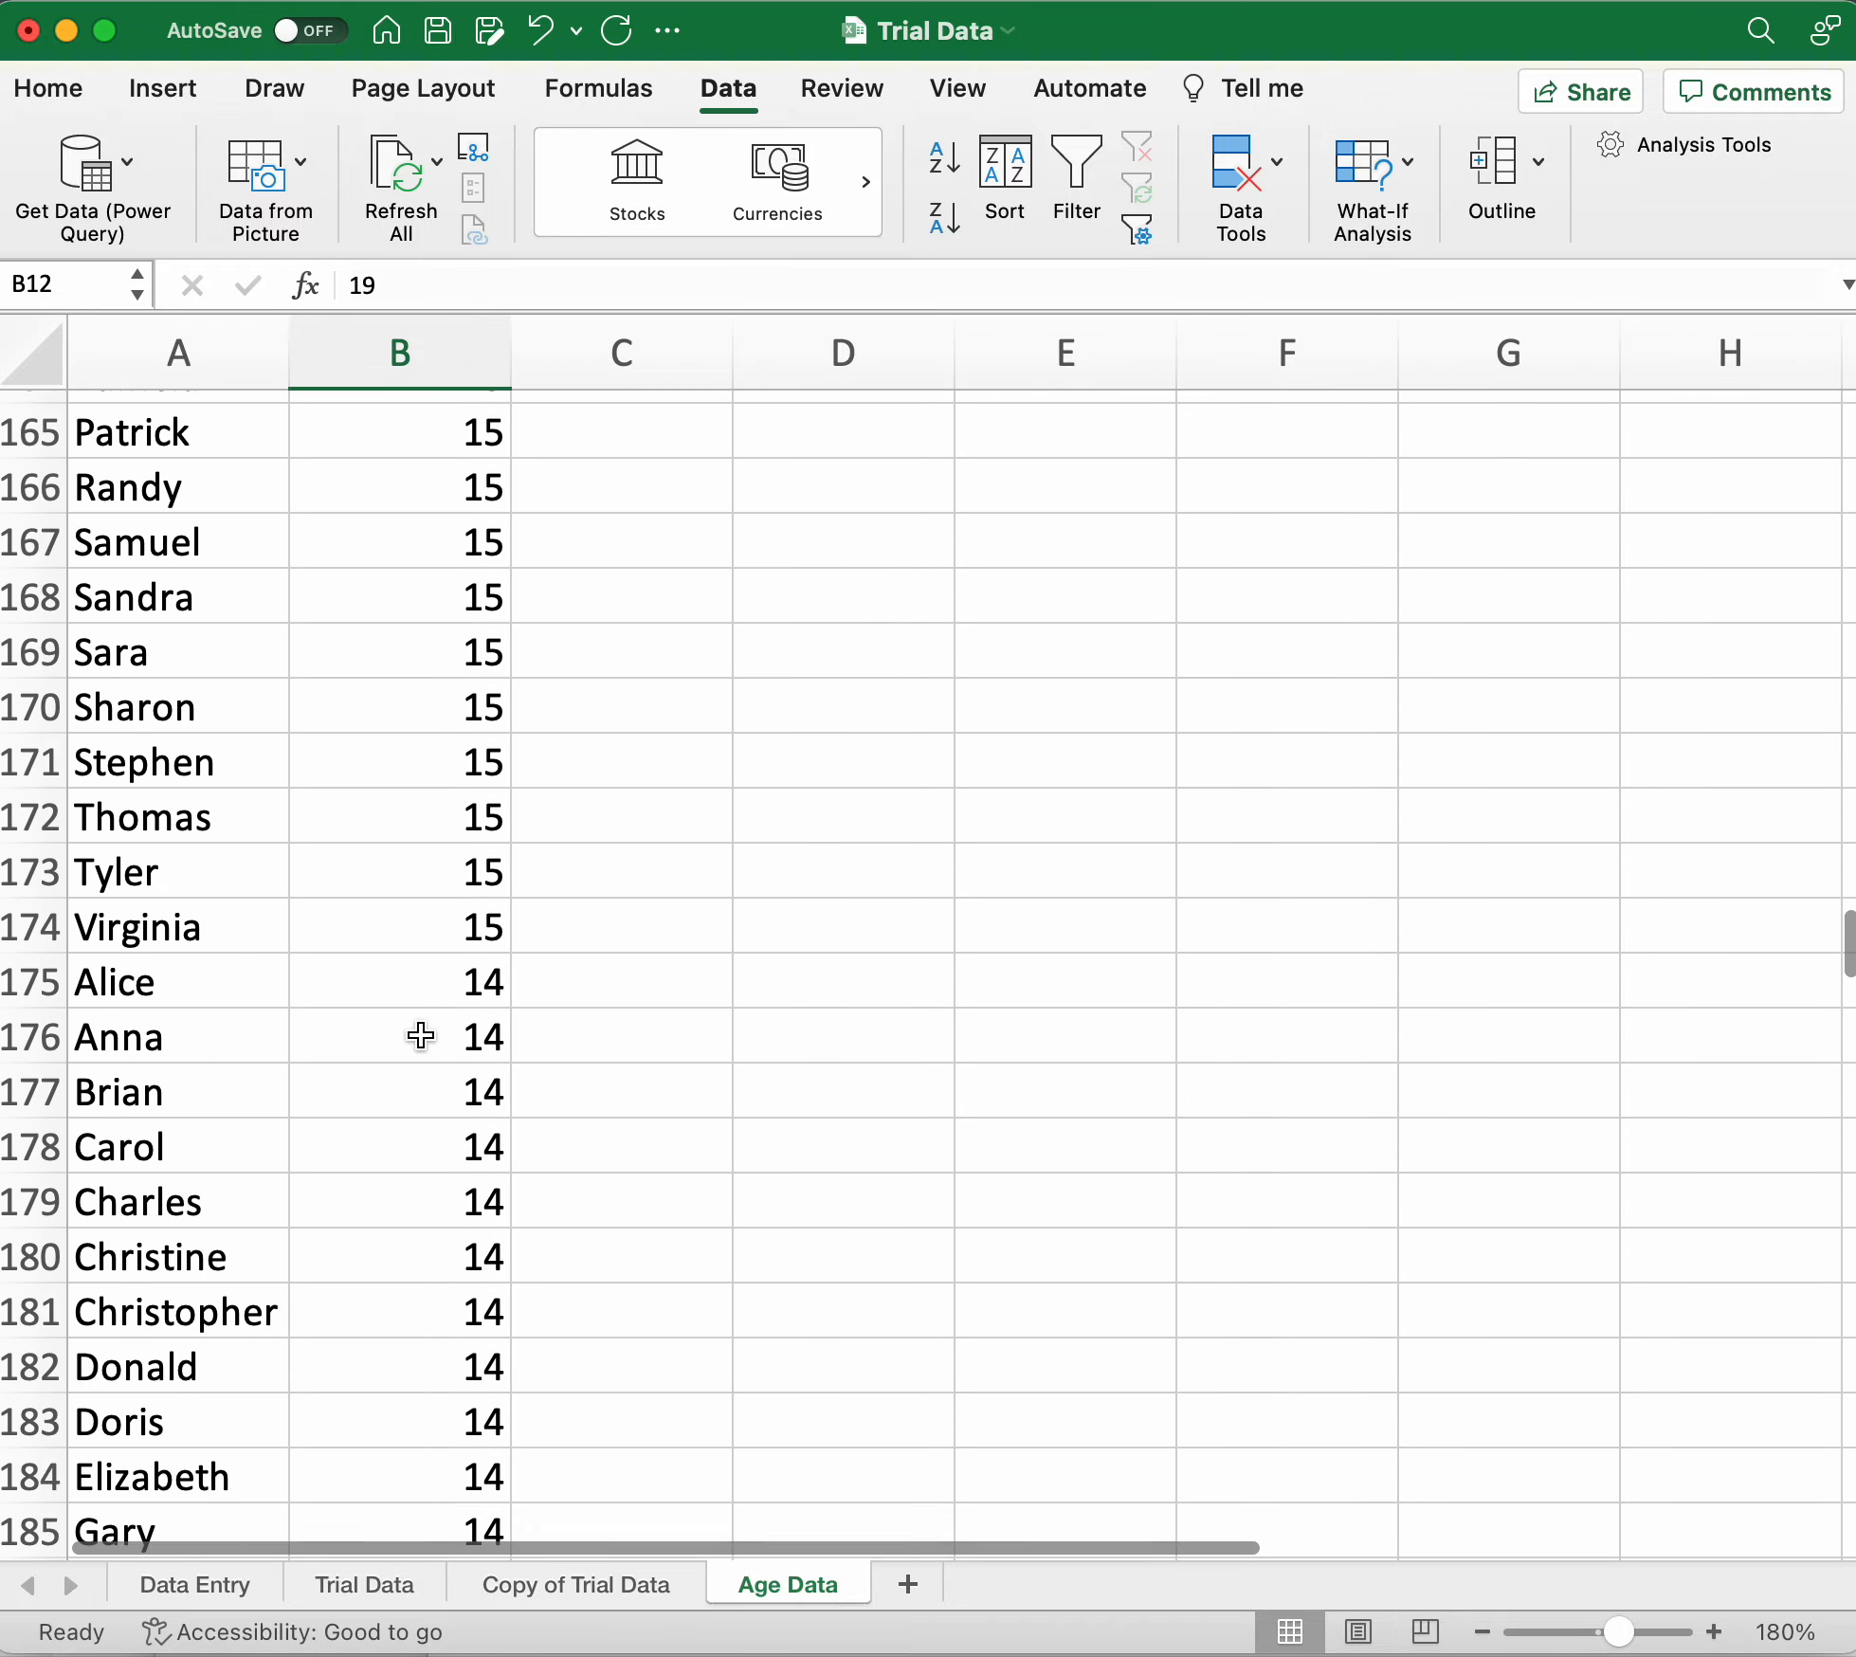
scroll(421, 1035, "up", 20)
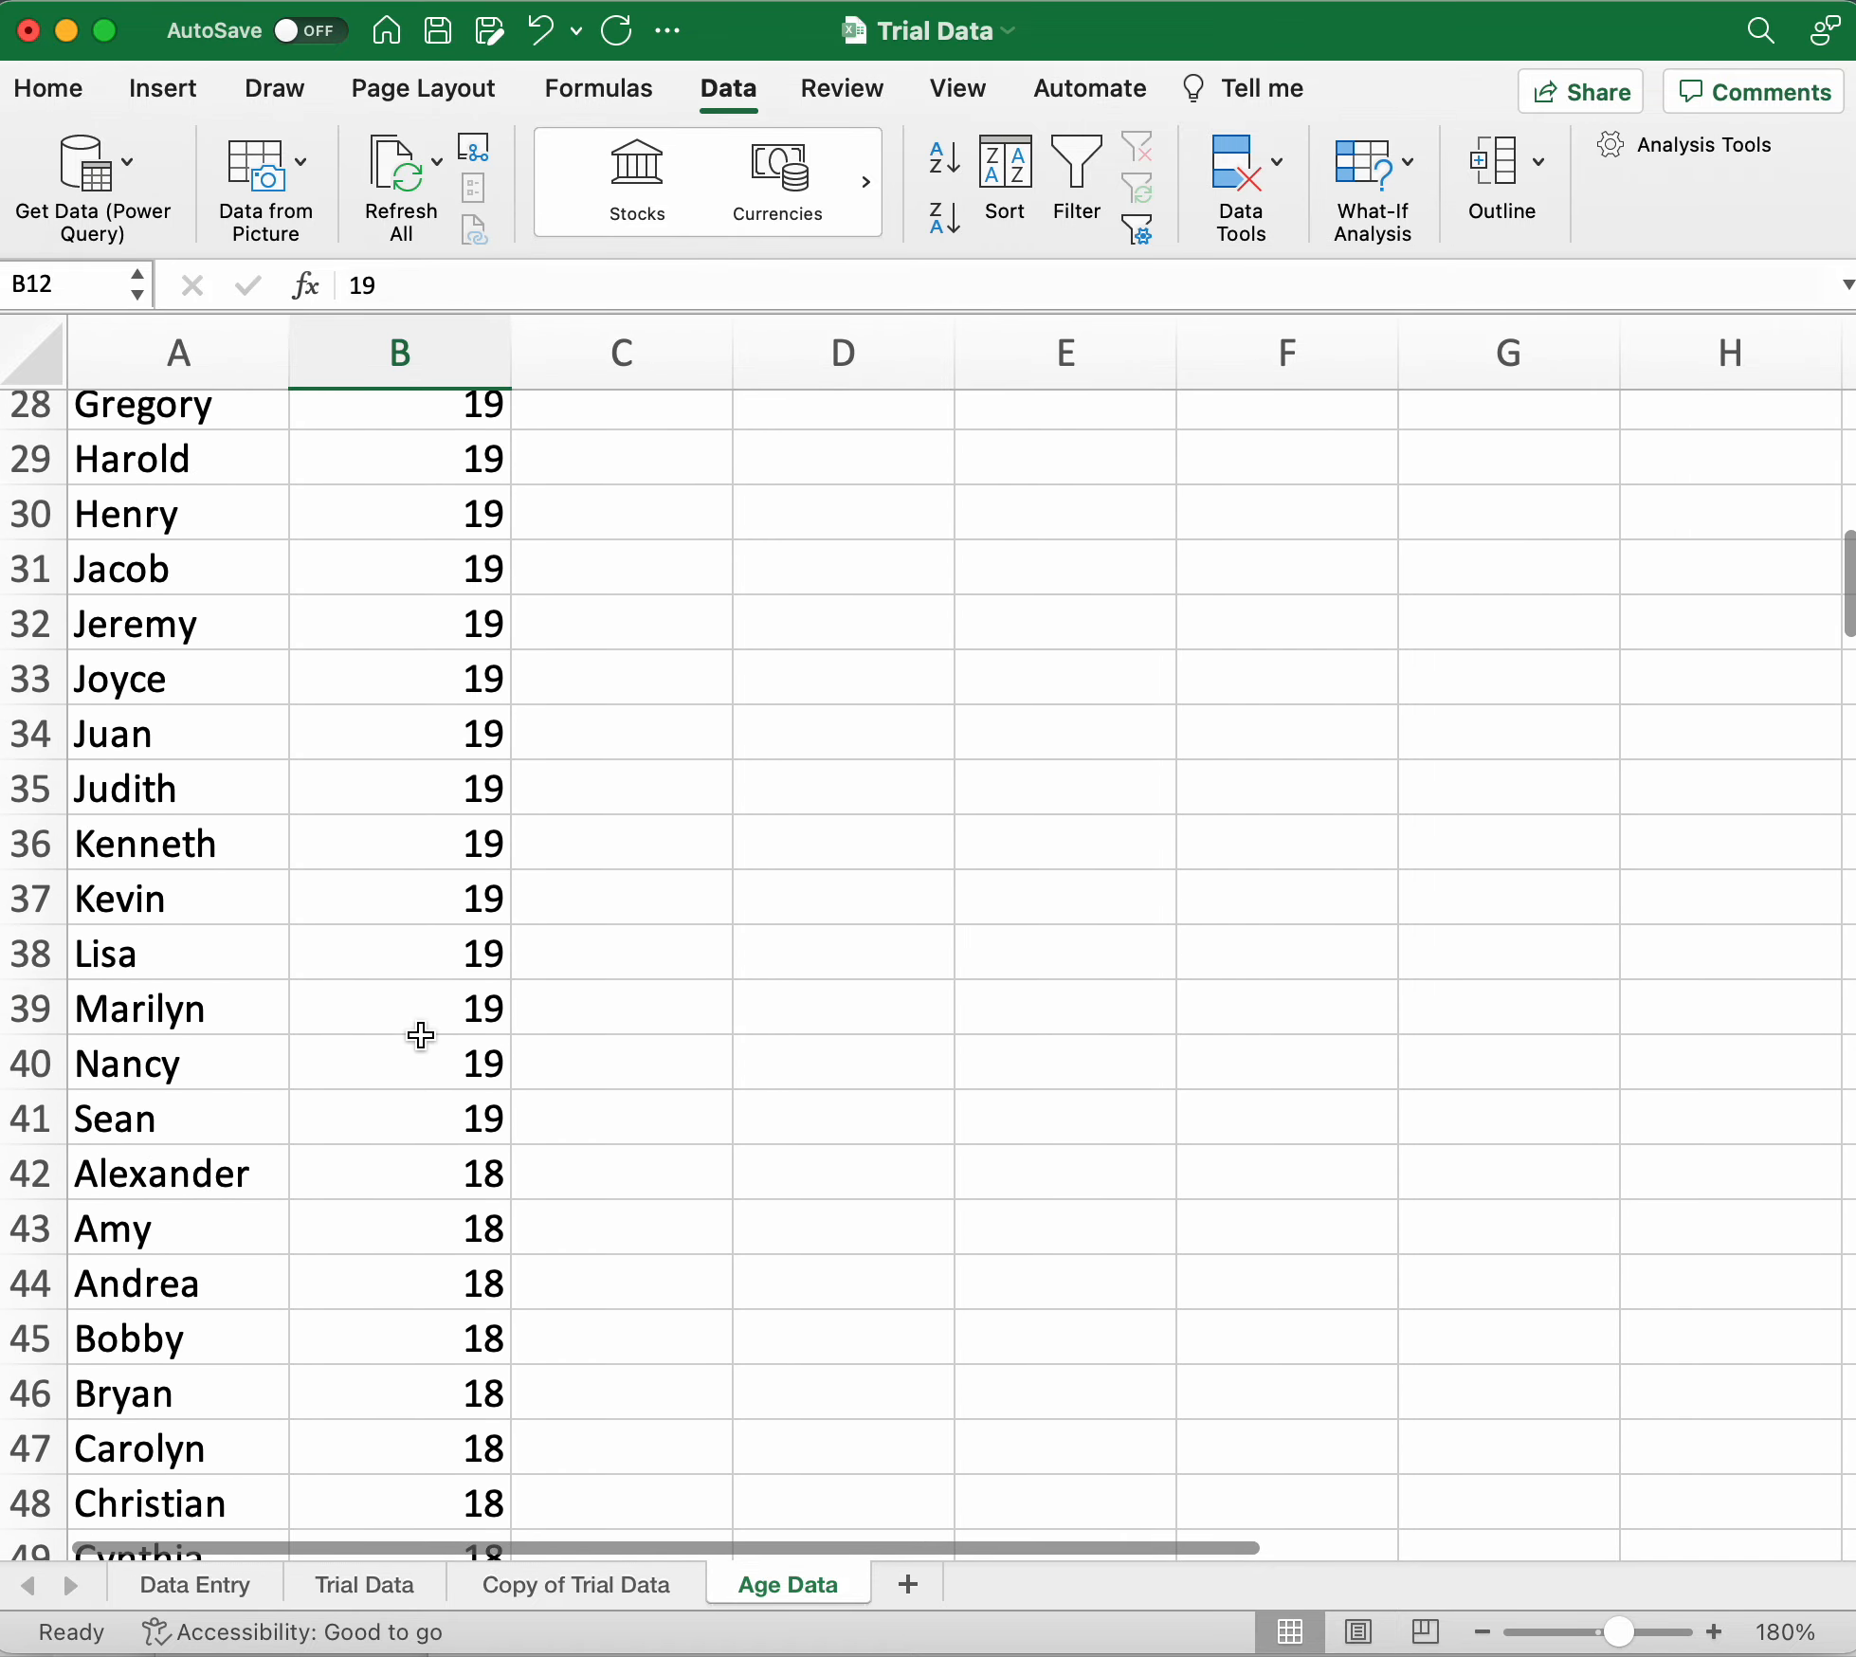
left_click(646, 639)
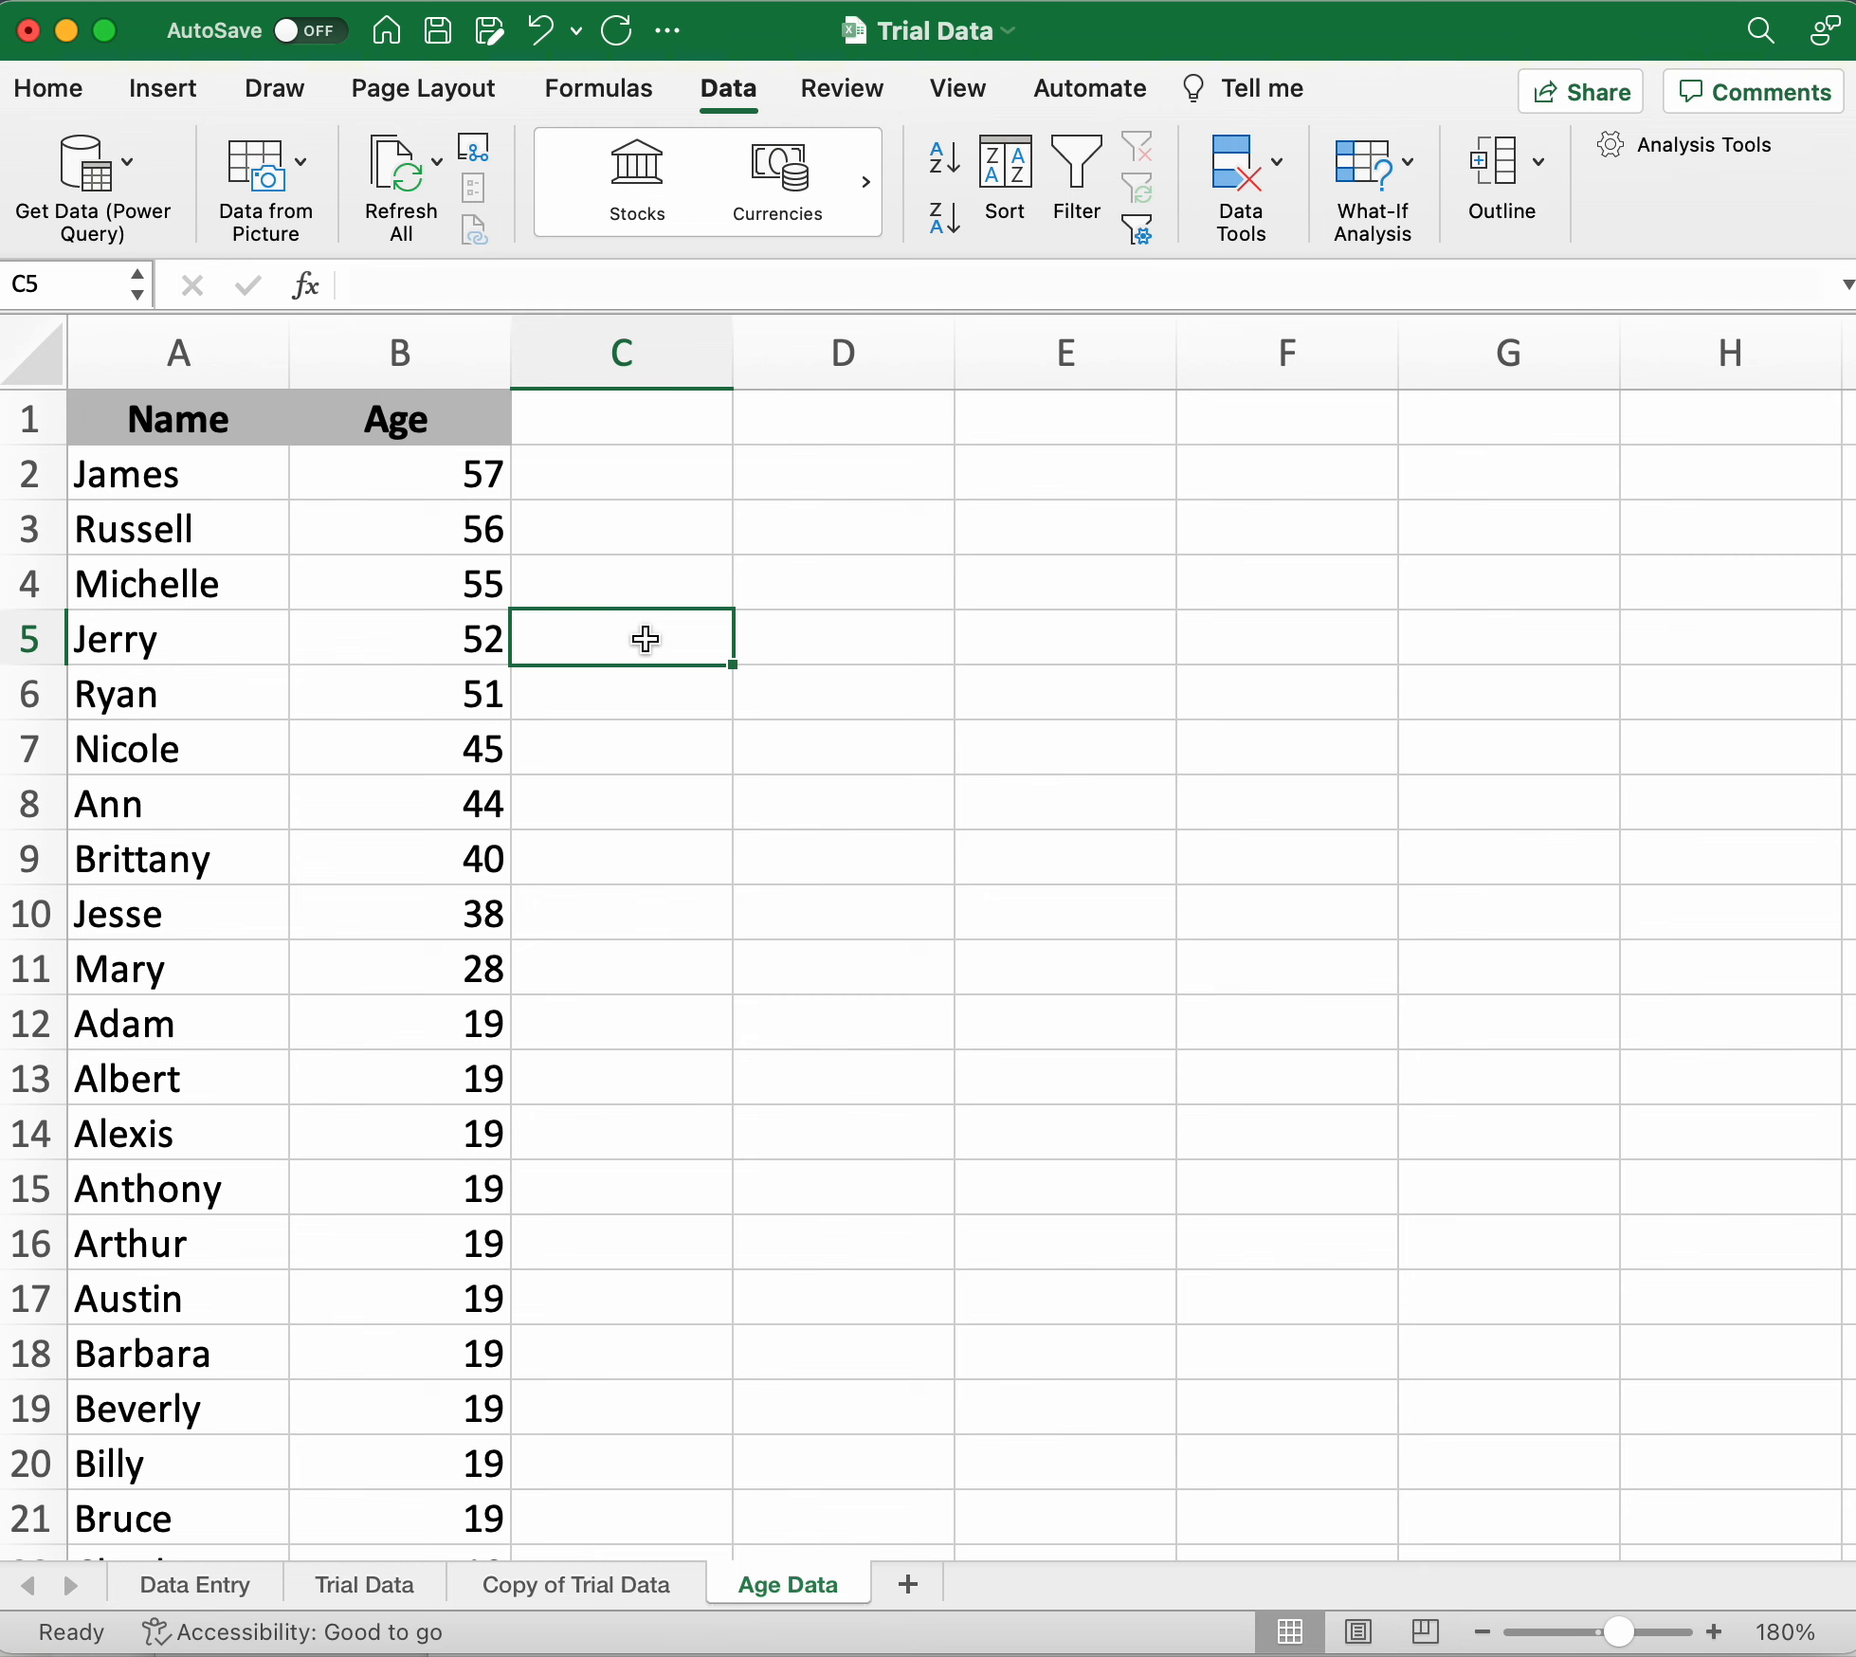
left_click(228, 346)
left_click(332, 346)
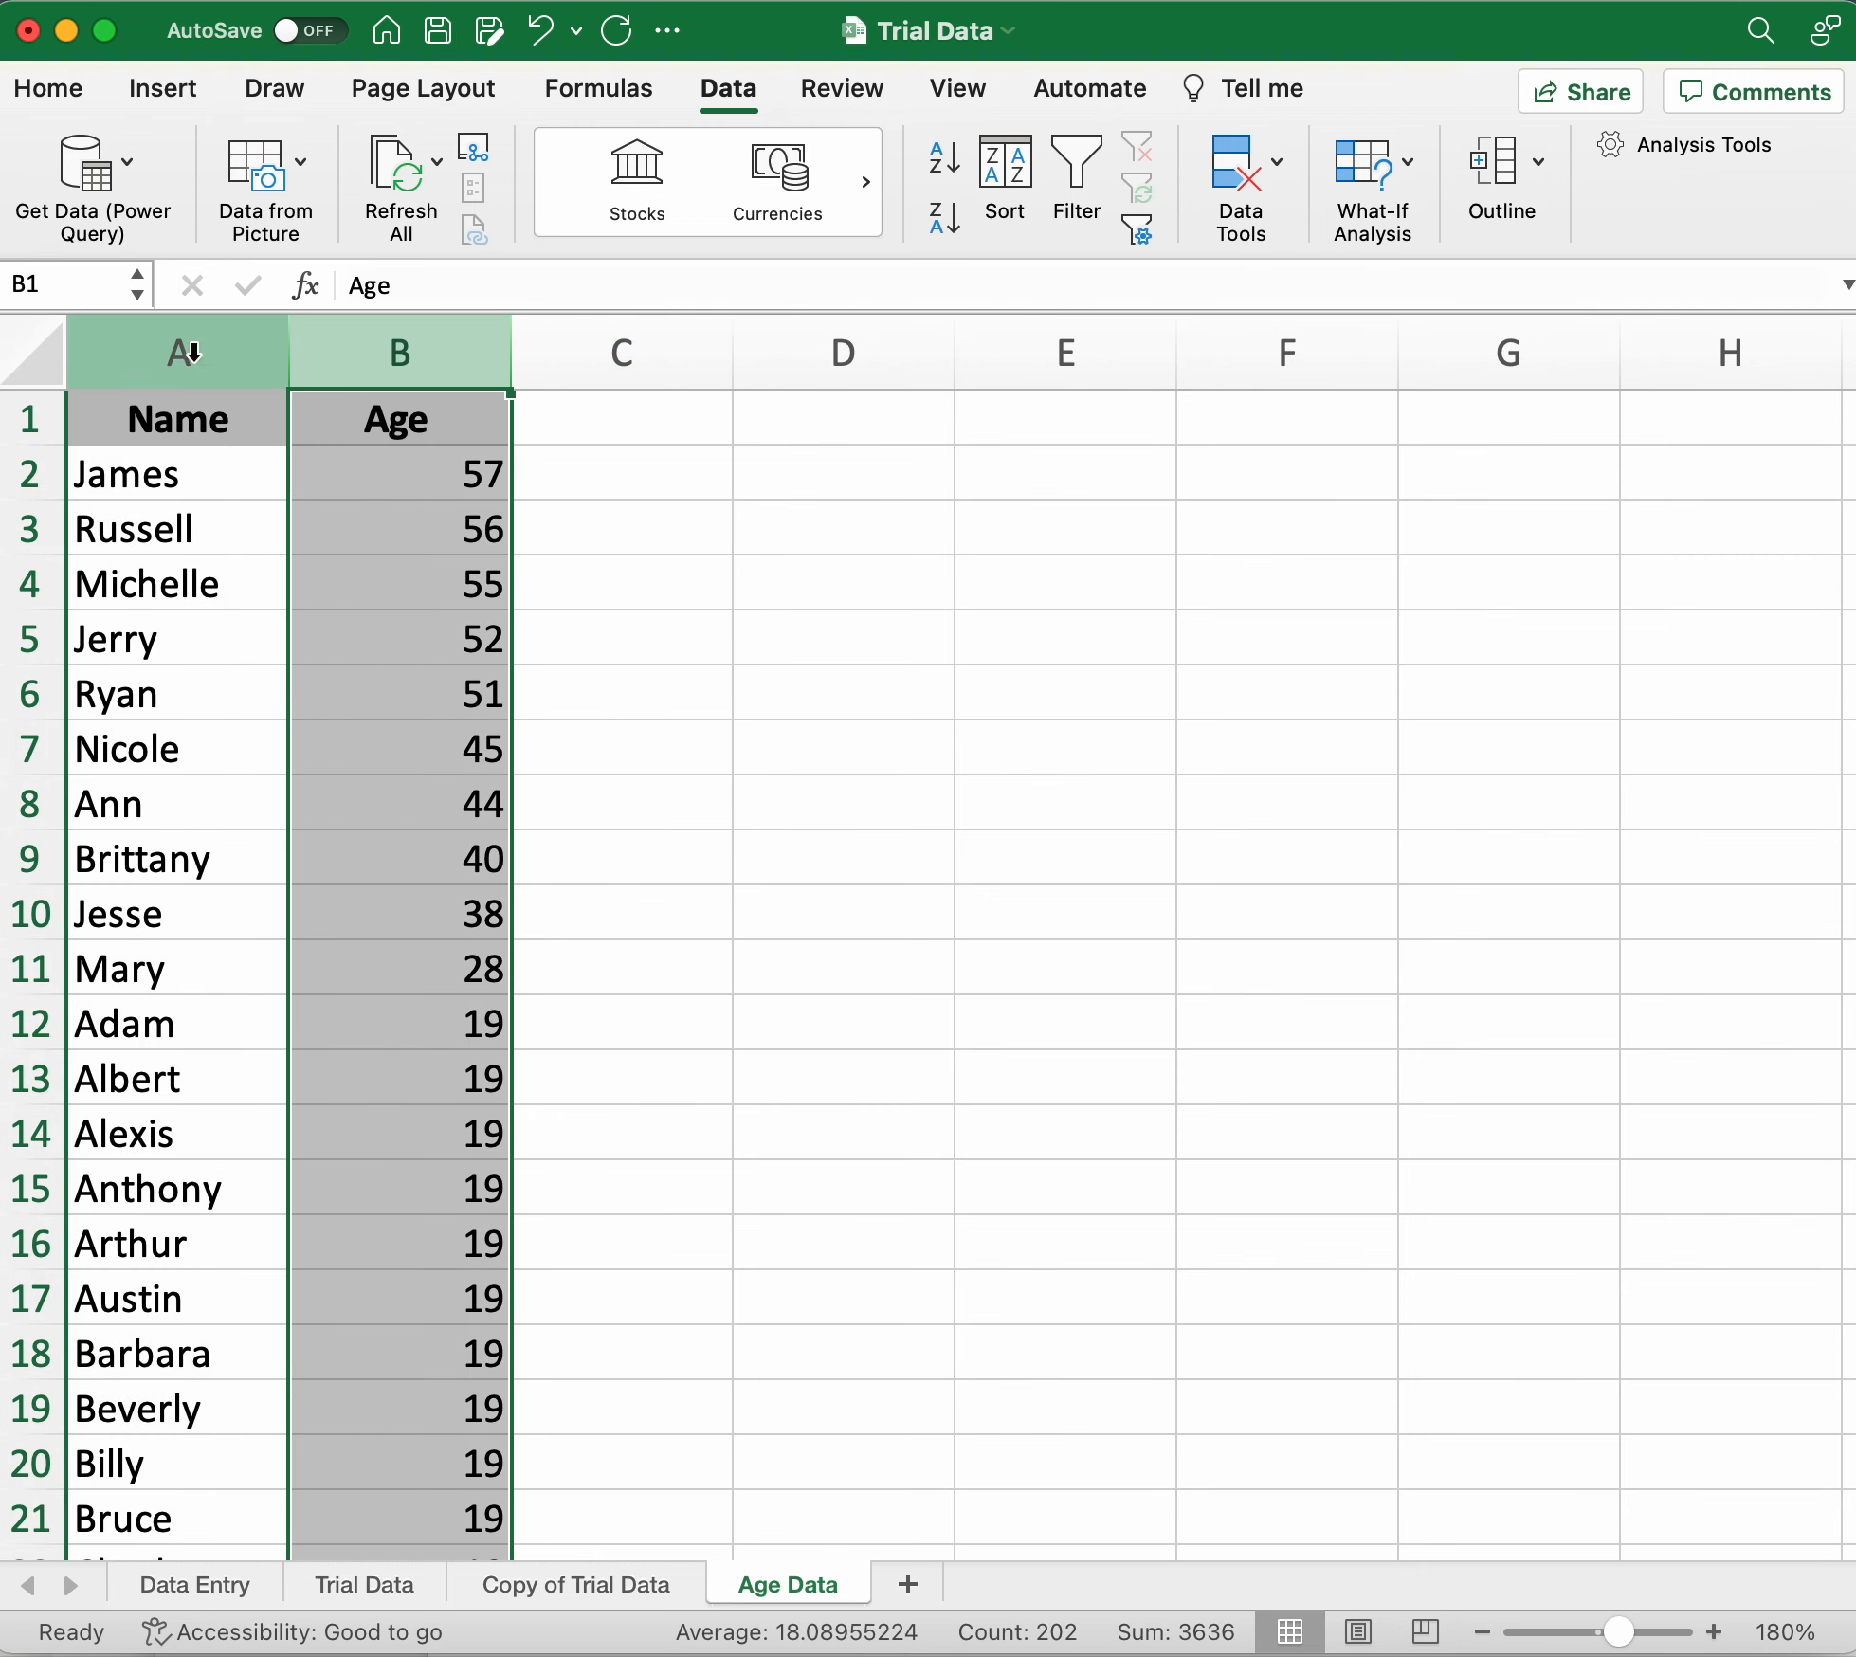
left_click(193, 352)
left_click(324, 348)
left_click(199, 360)
left_click(414, 365)
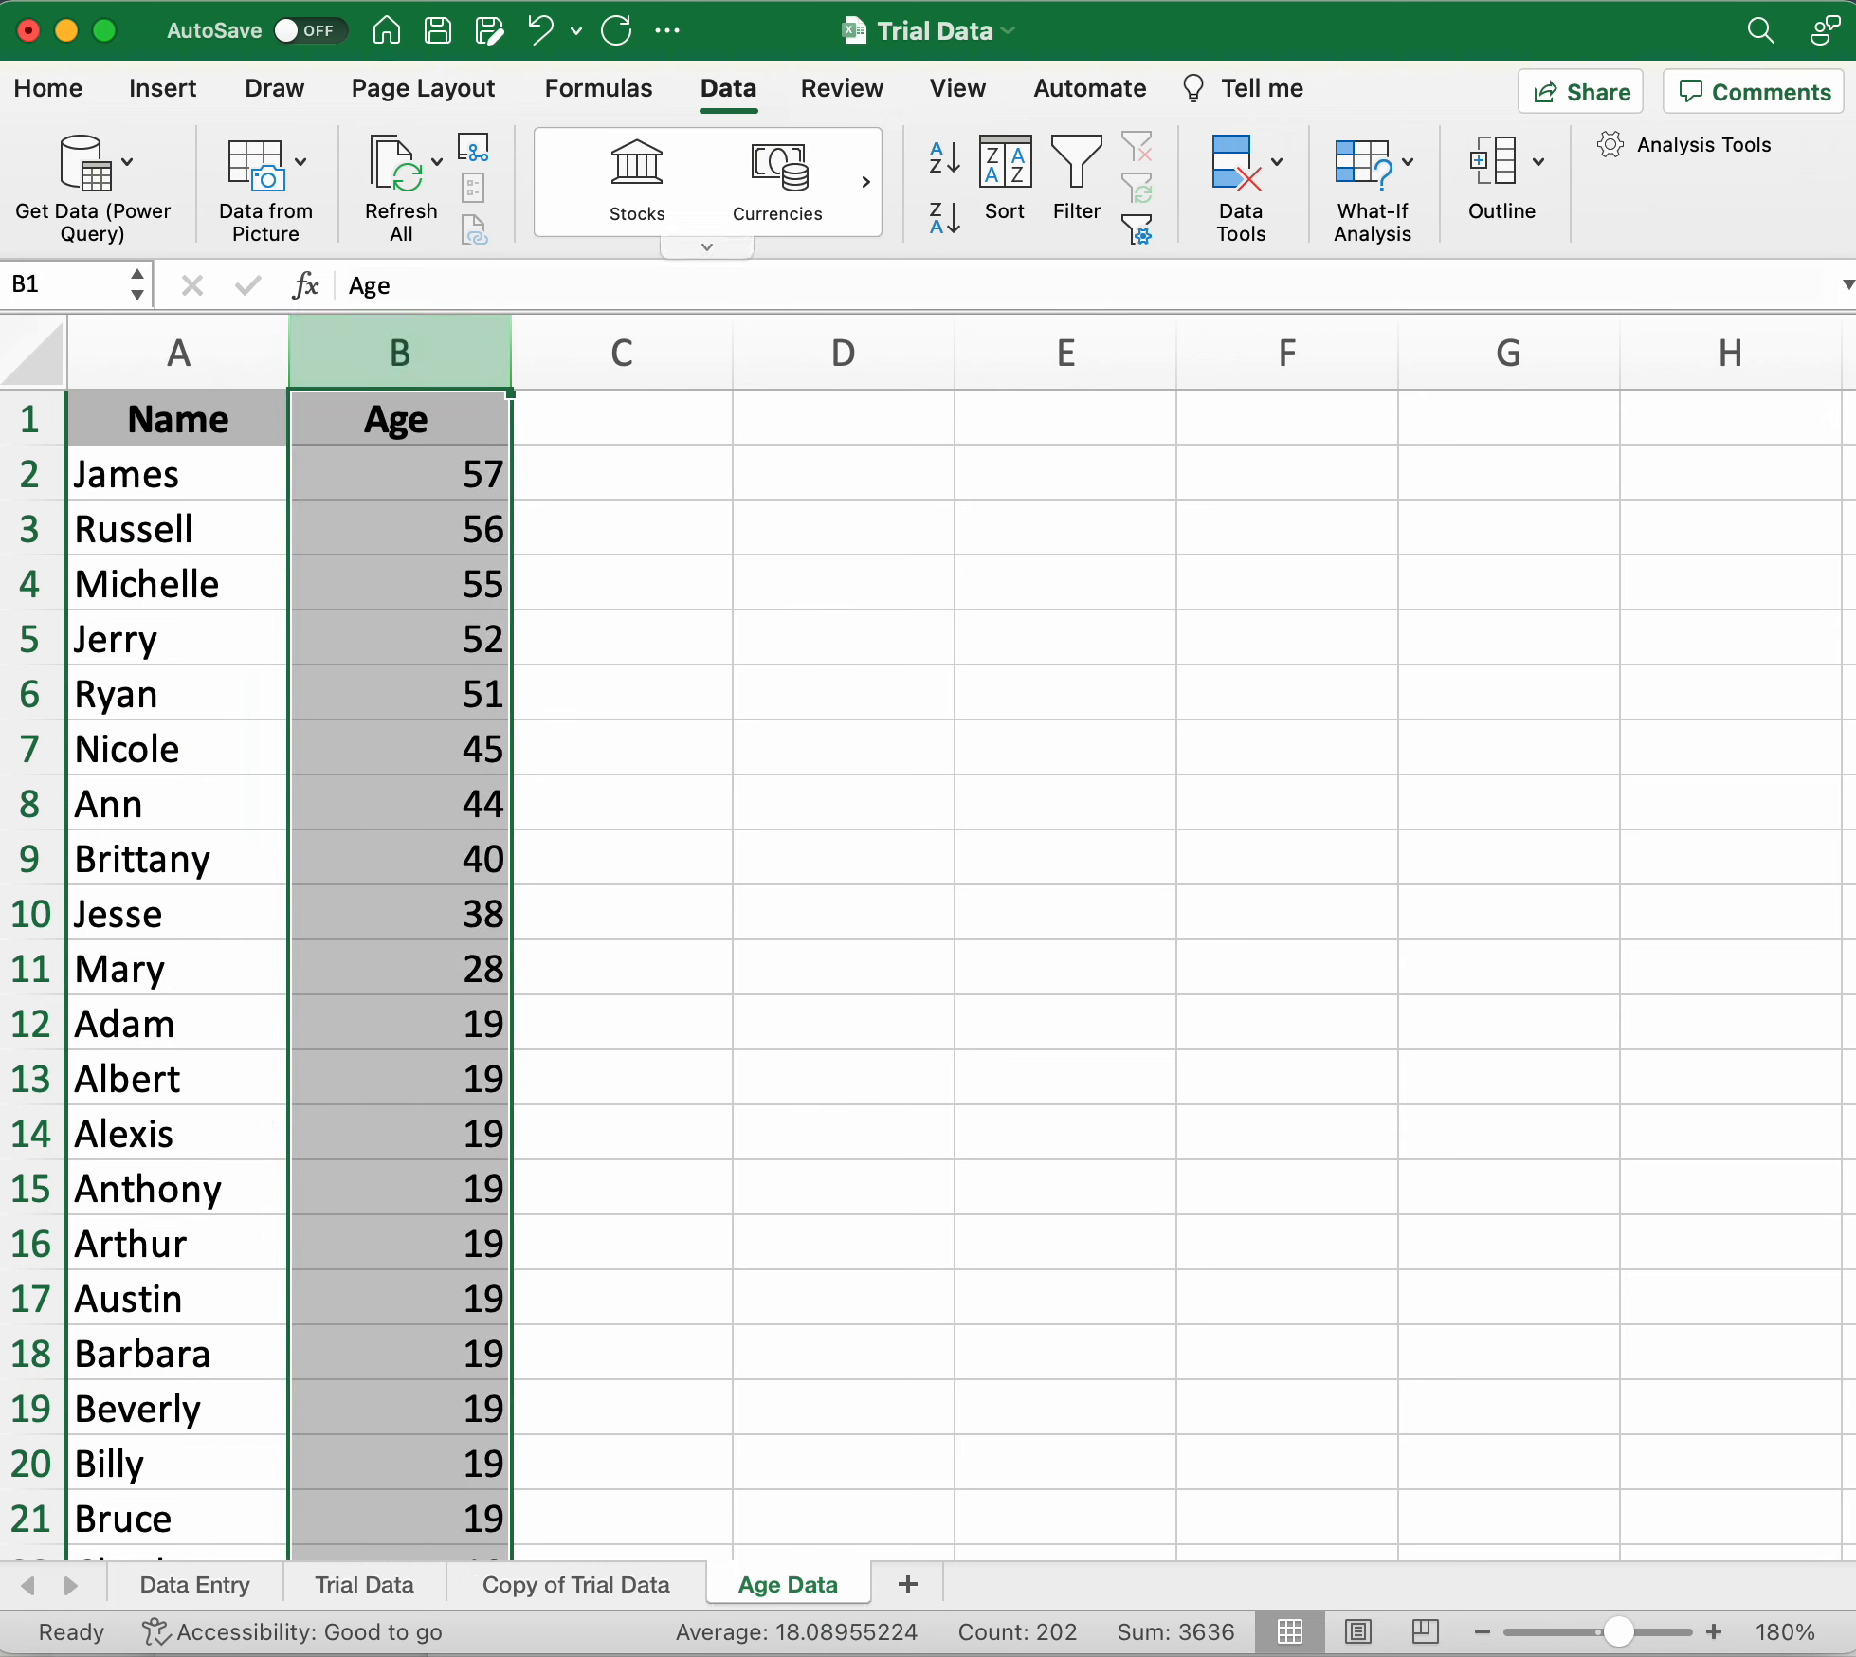